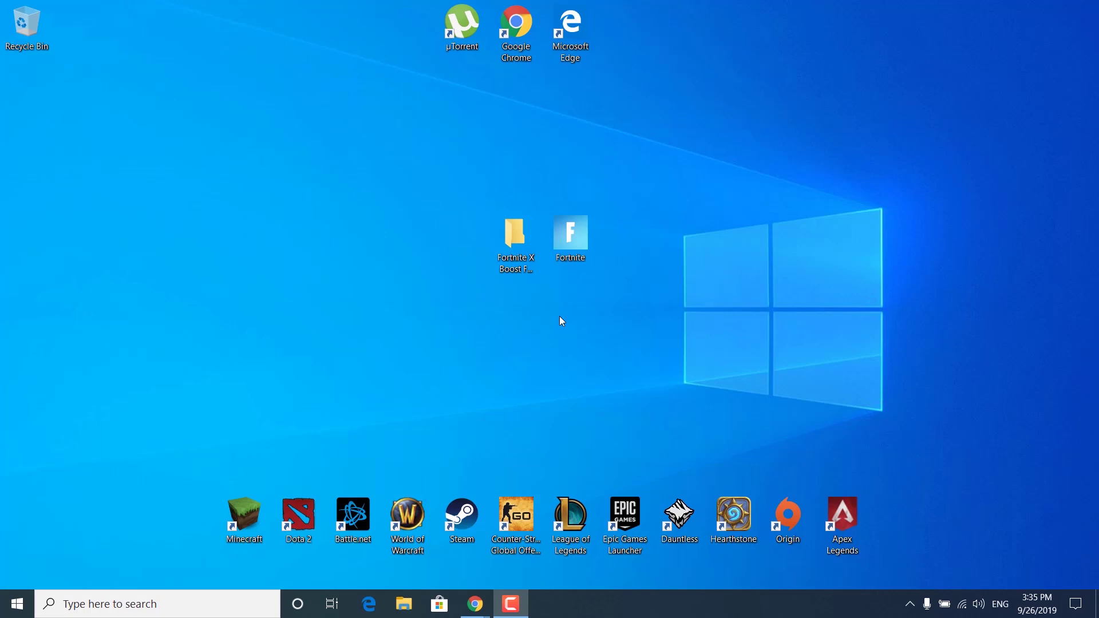
Search %appdata%, go up to AppData, and open Local\FortniteGame\Saved\Config\WindowsClient.
left_click(175, 598)
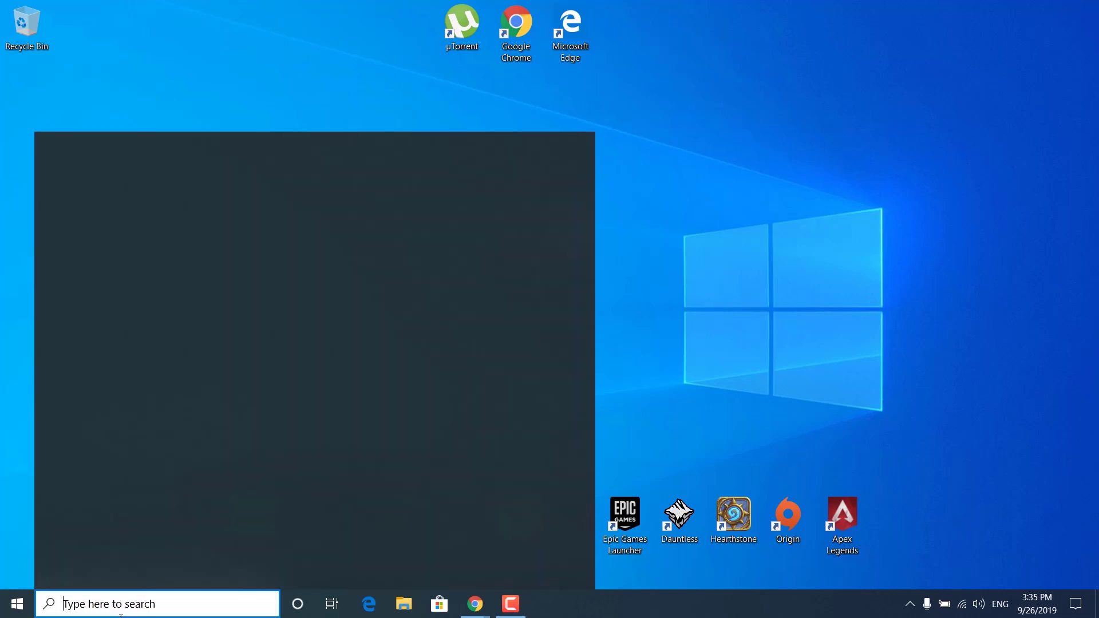
type("%appdata%")
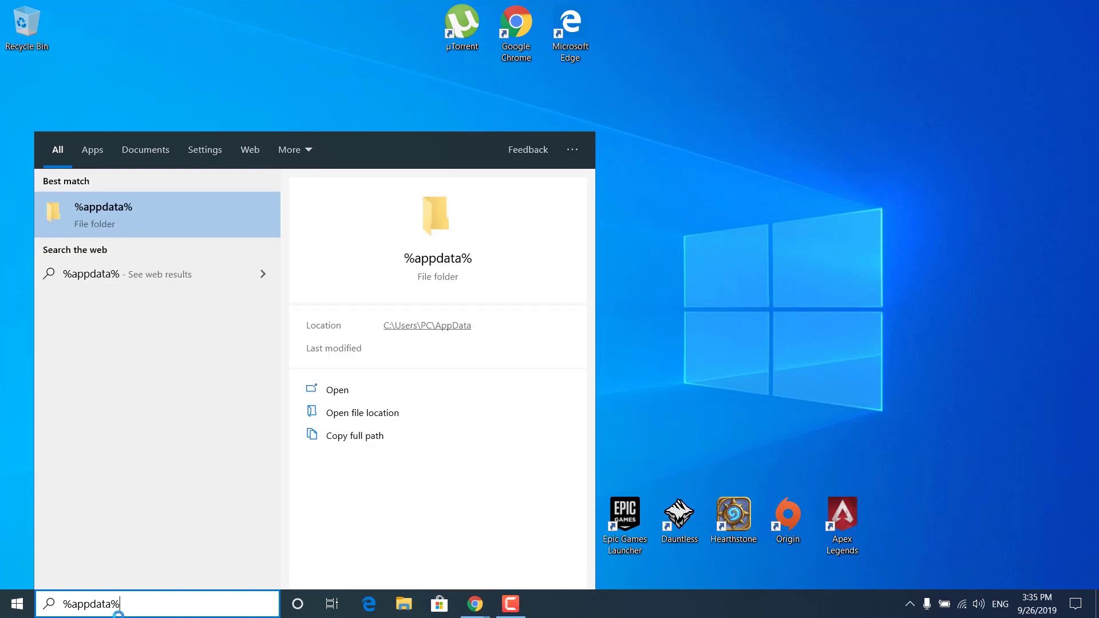
left_click(101, 221)
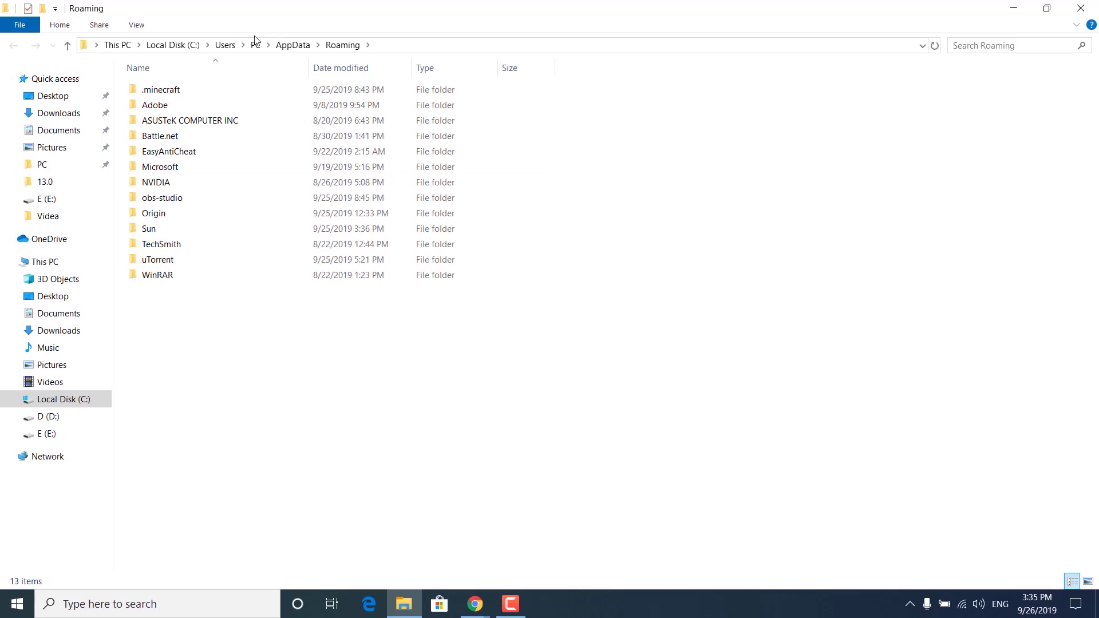
left_click(289, 51)
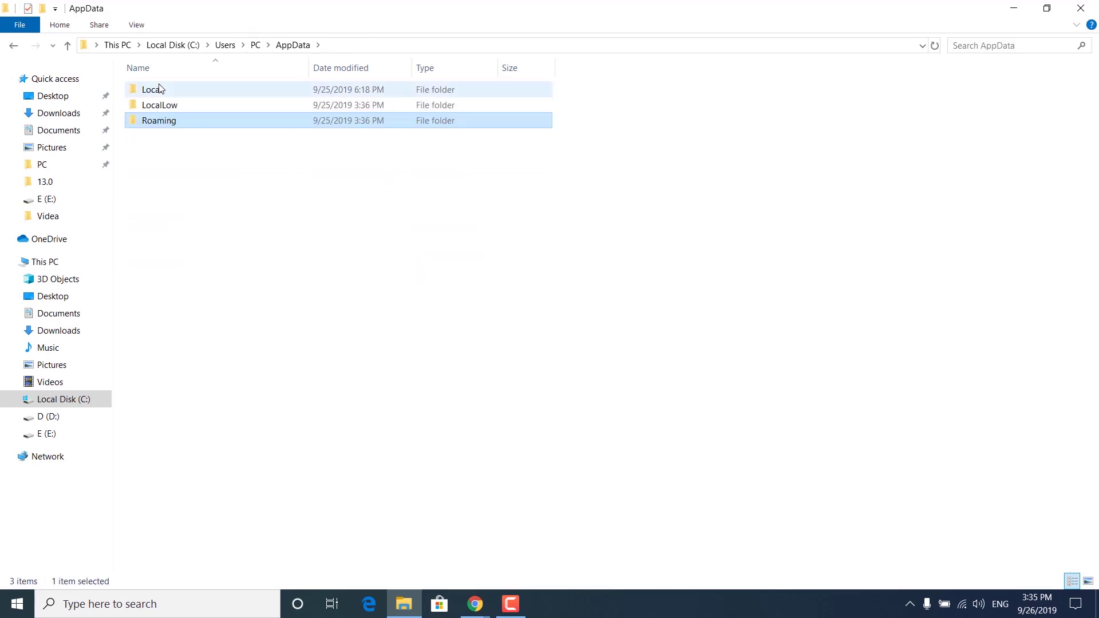
double_click(161, 89)
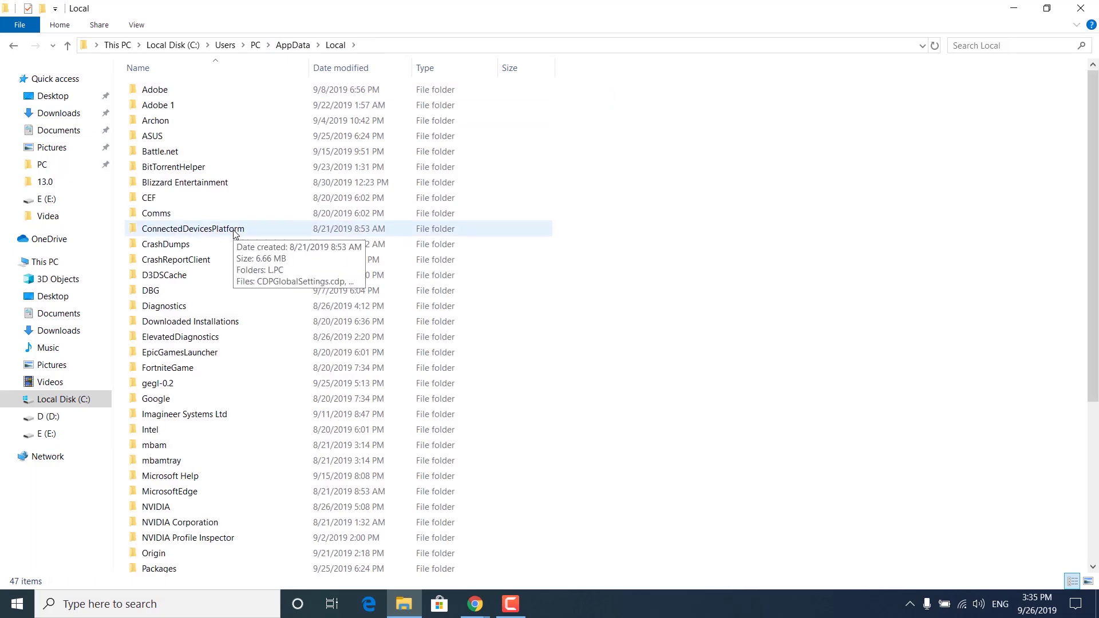
double_click(169, 373)
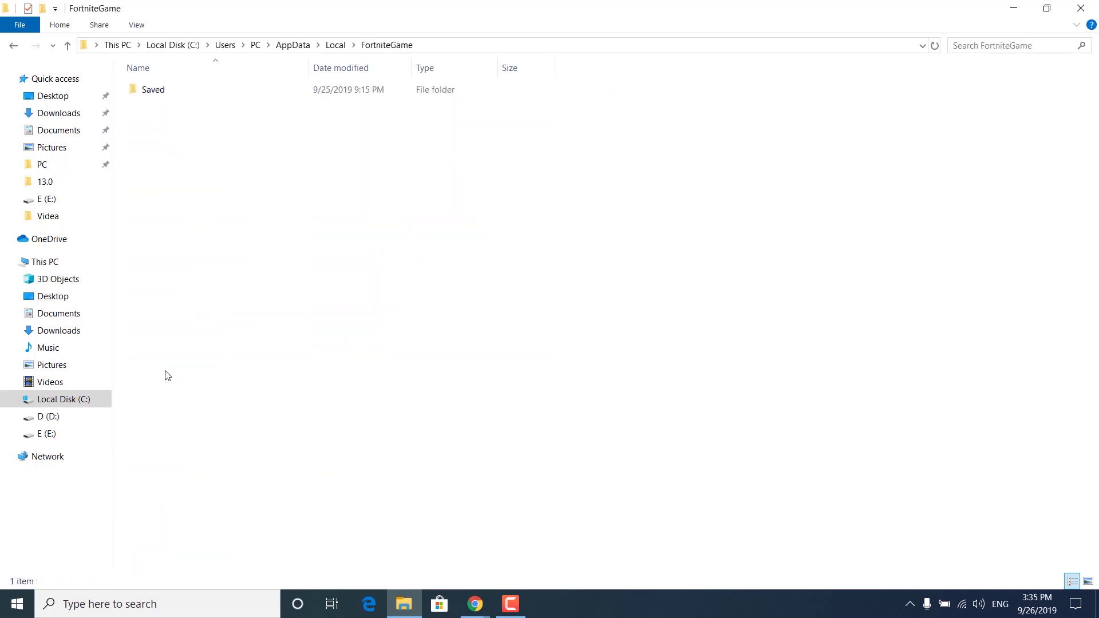
double_click(160, 97)
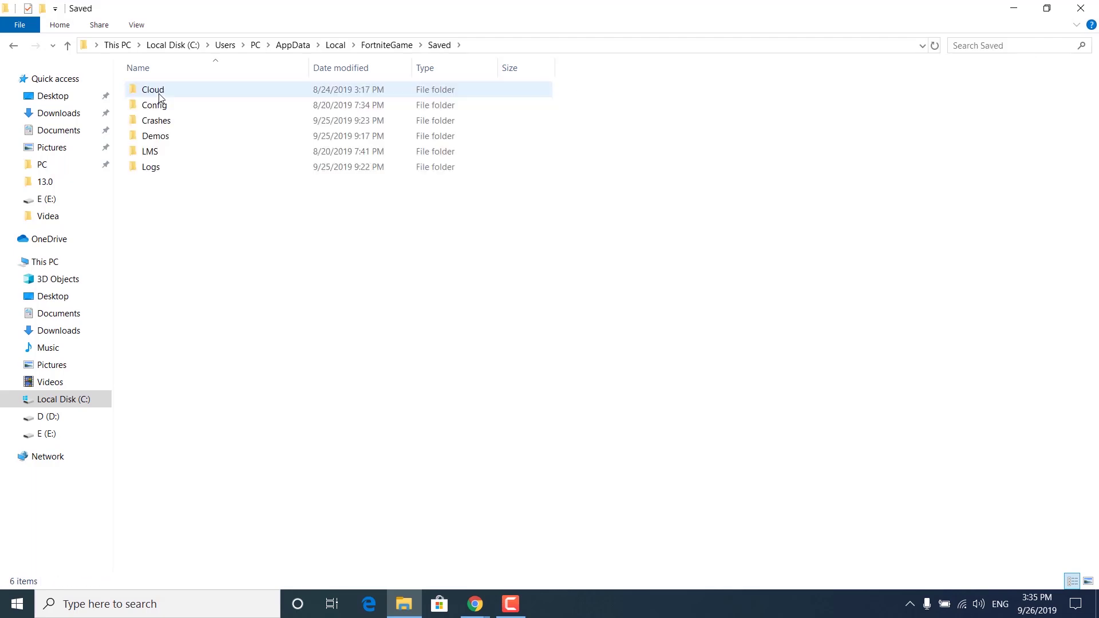
double_click(168, 108)
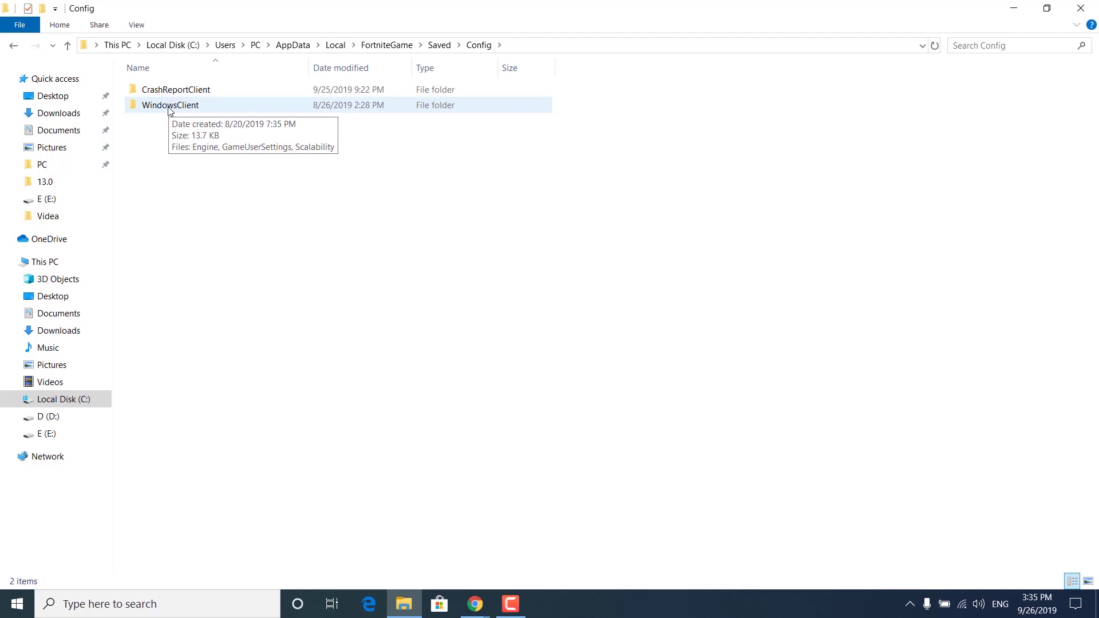
double_click(170, 106)
Open the Fortnite X Boost FPS Pack's Config\Low end folder and copy its three config files.
left_click_drag(452, 3, 212, 152)
double_click(522, 243)
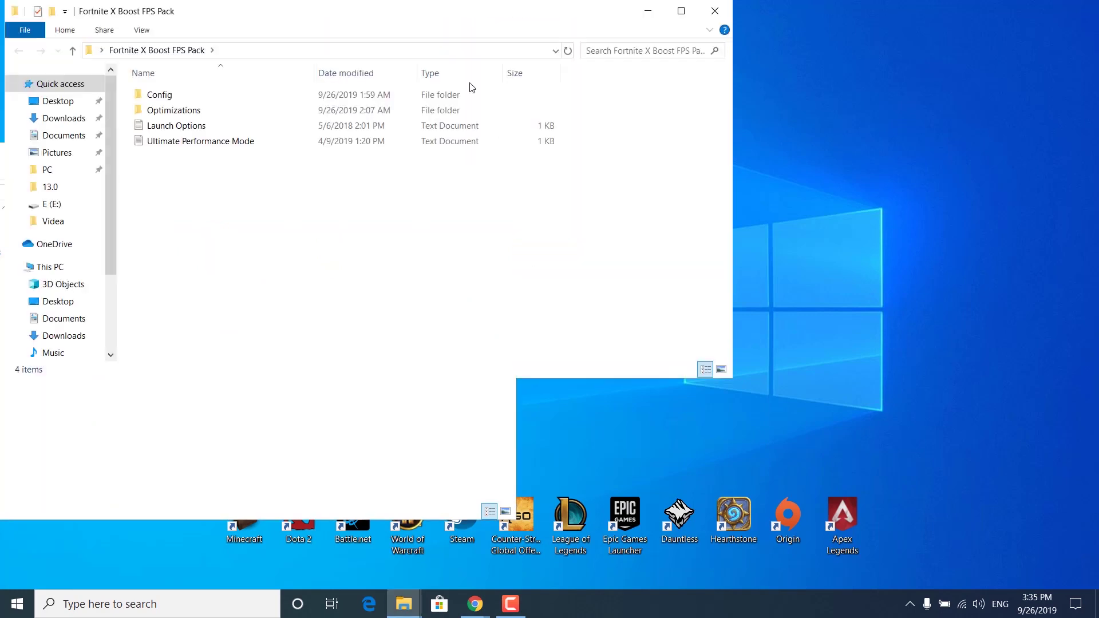
left_click_drag(403, 24, 724, 122)
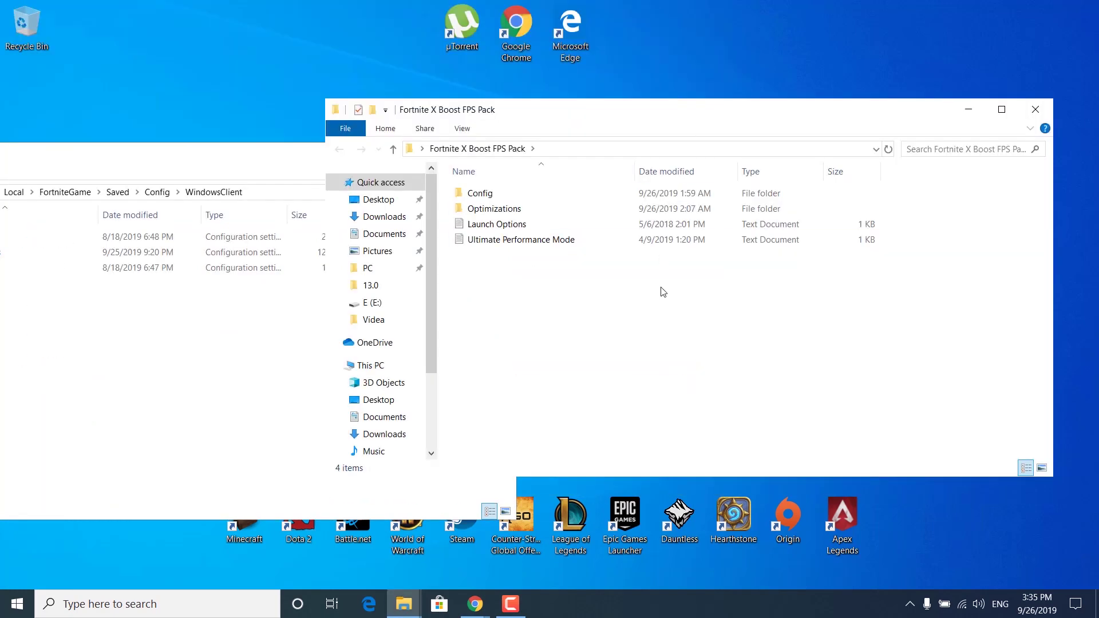
double_click(480, 192)
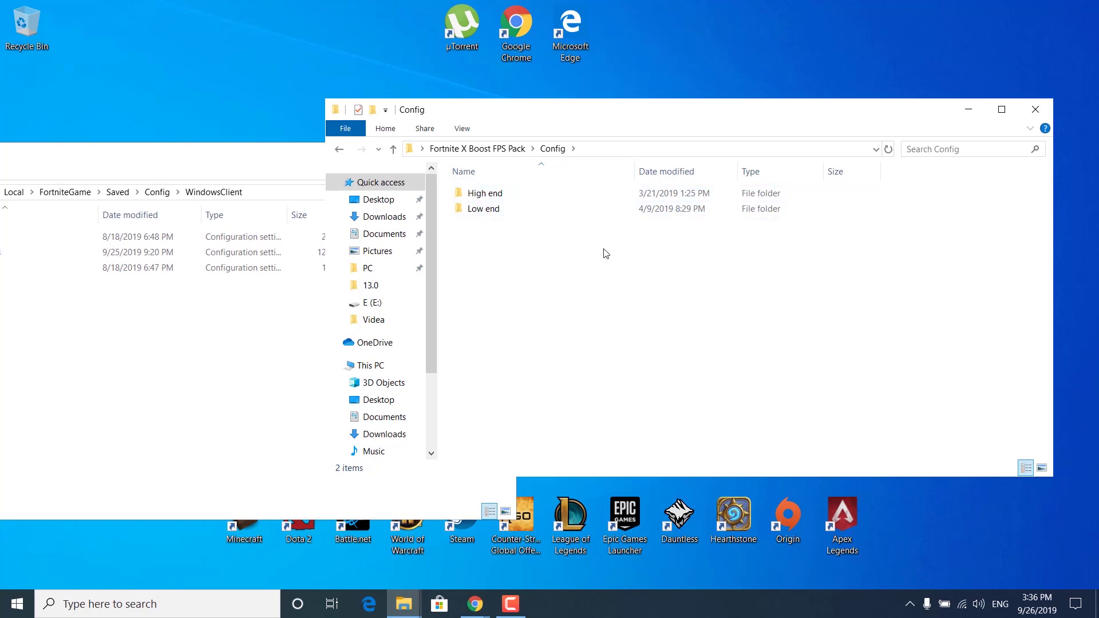
double_click(491, 213)
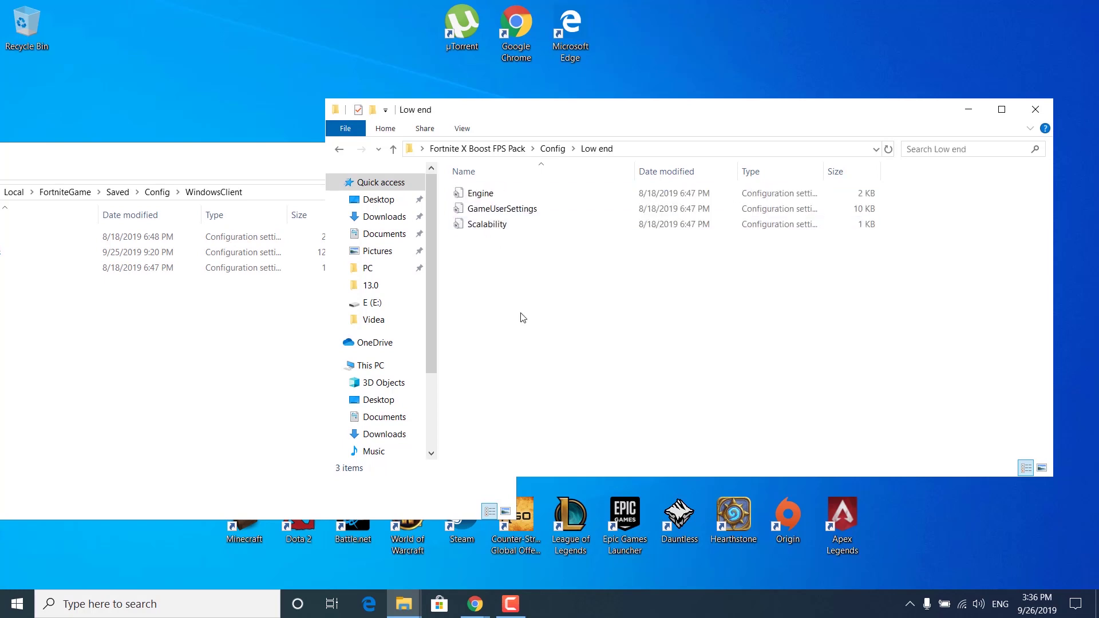
left_click_drag(470, 278, 505, 182)
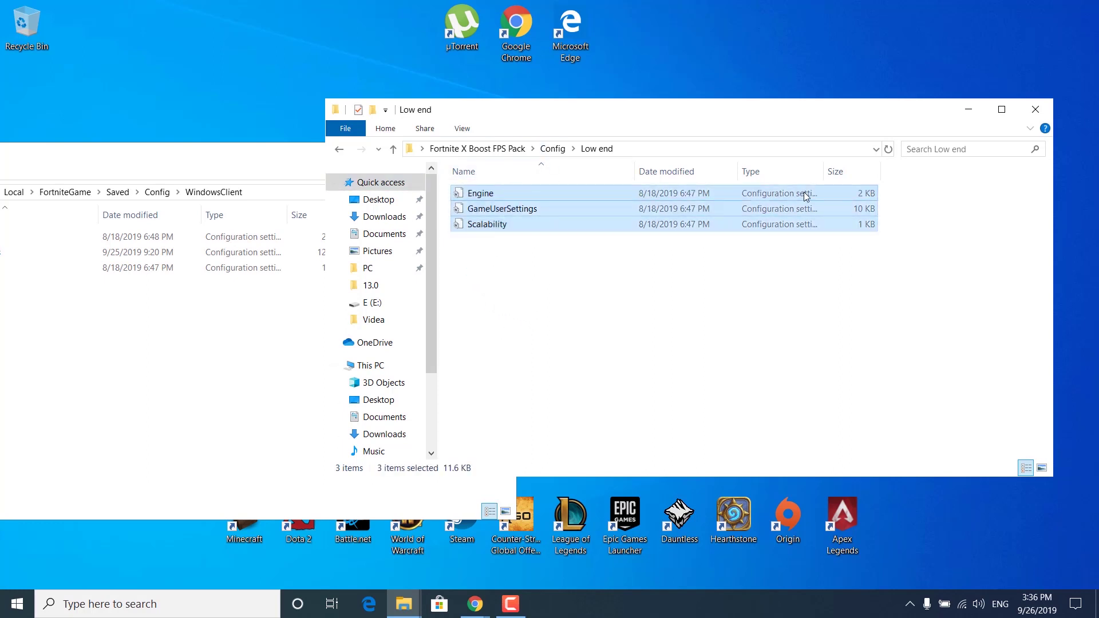
right_click(527, 204)
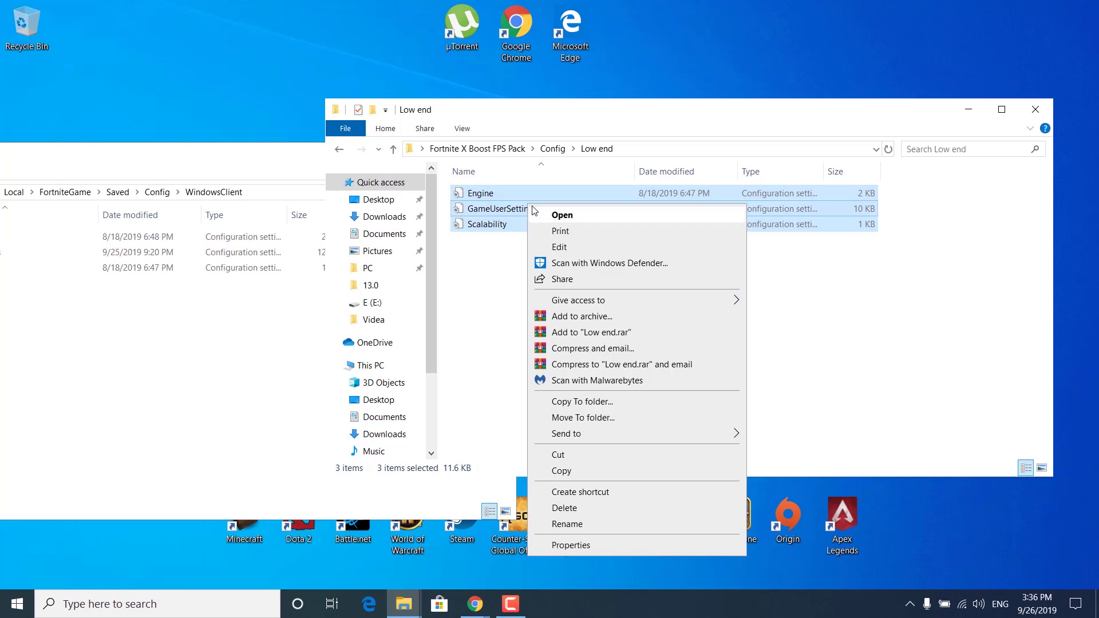
left_click(561, 471)
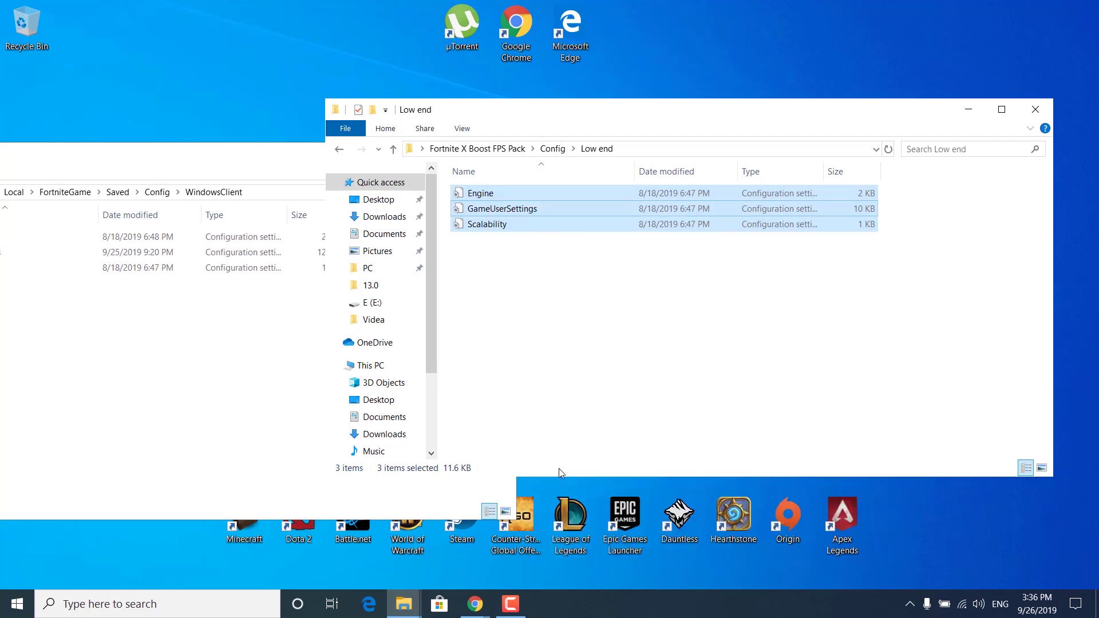
Paste the files into WindowsClient, replacing the originals, then close WindowsClient.
left_click_drag(262, 167, 566, 152)
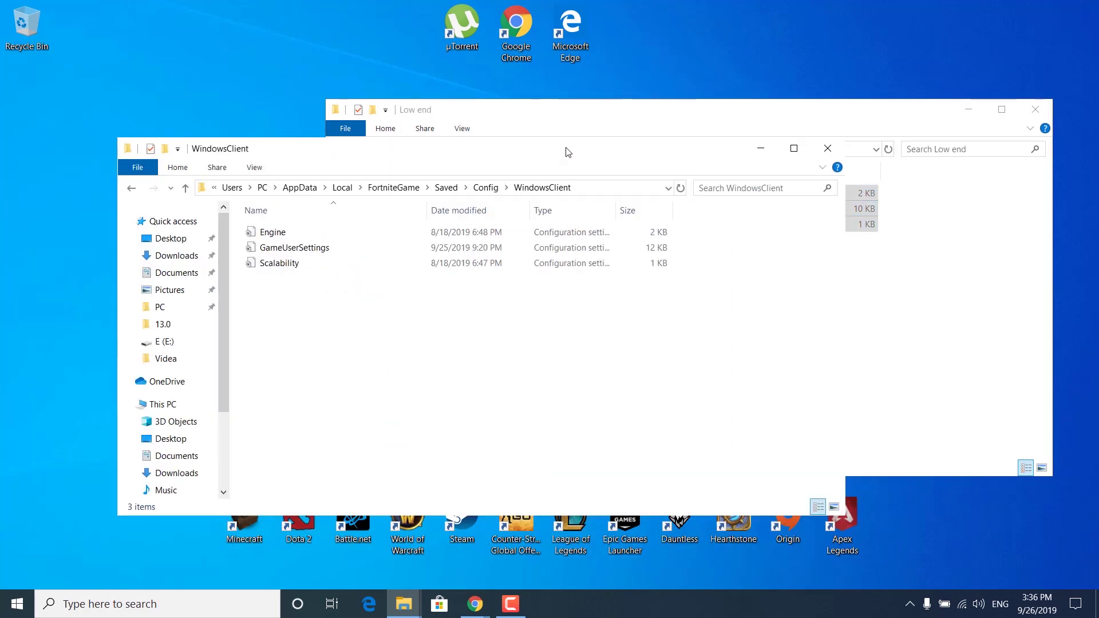
right_click(454, 351)
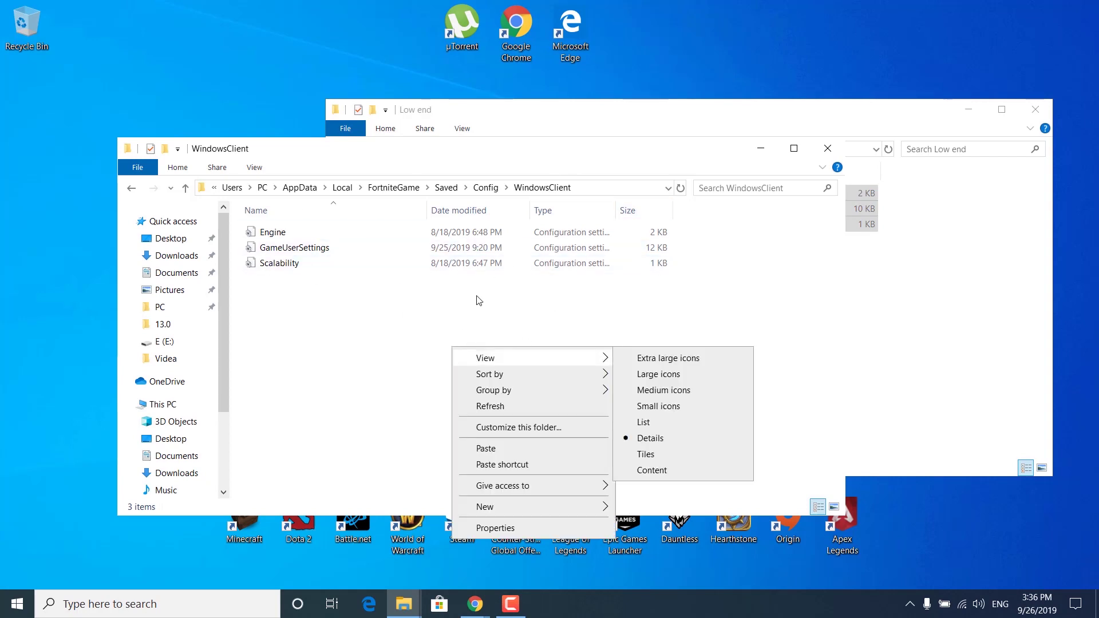
left_click(486, 448)
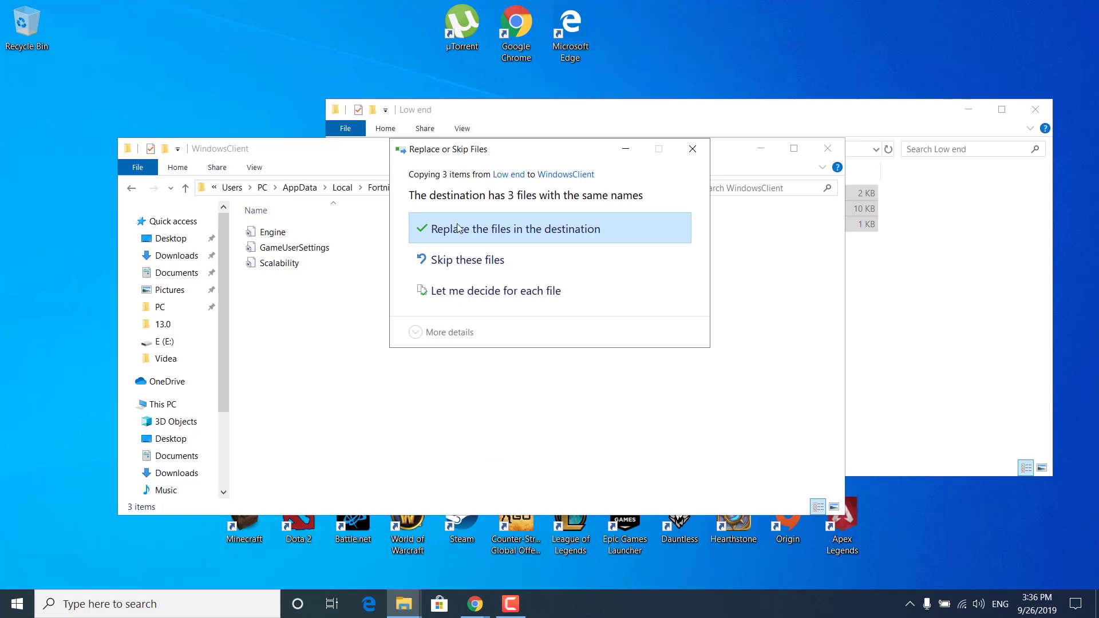
left_click(493, 238)
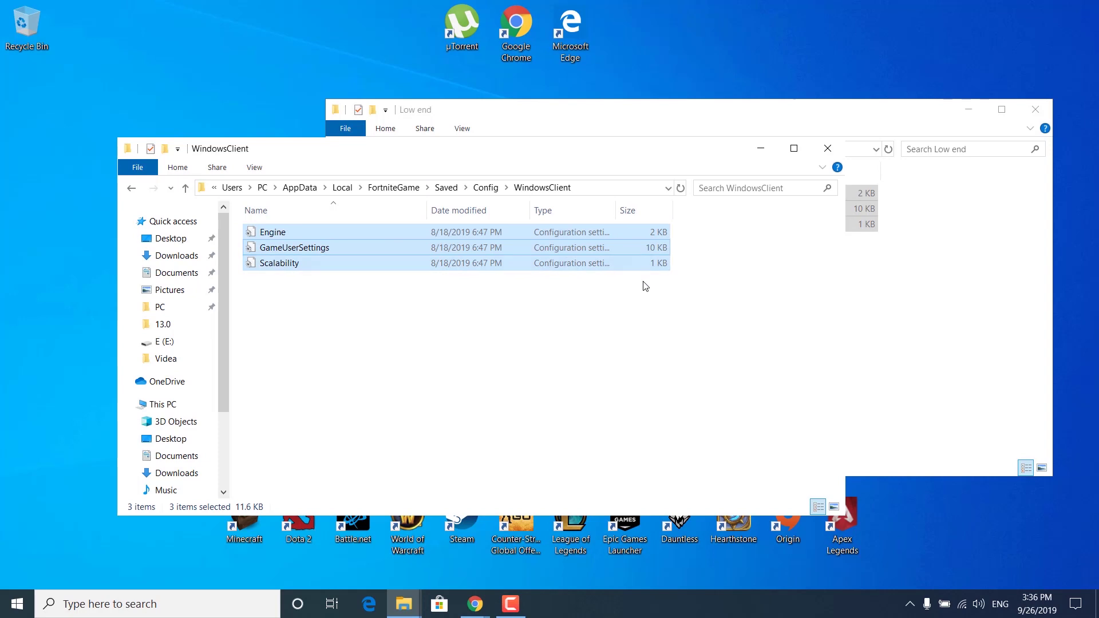
left_click(827, 157)
left_click(722, 296)
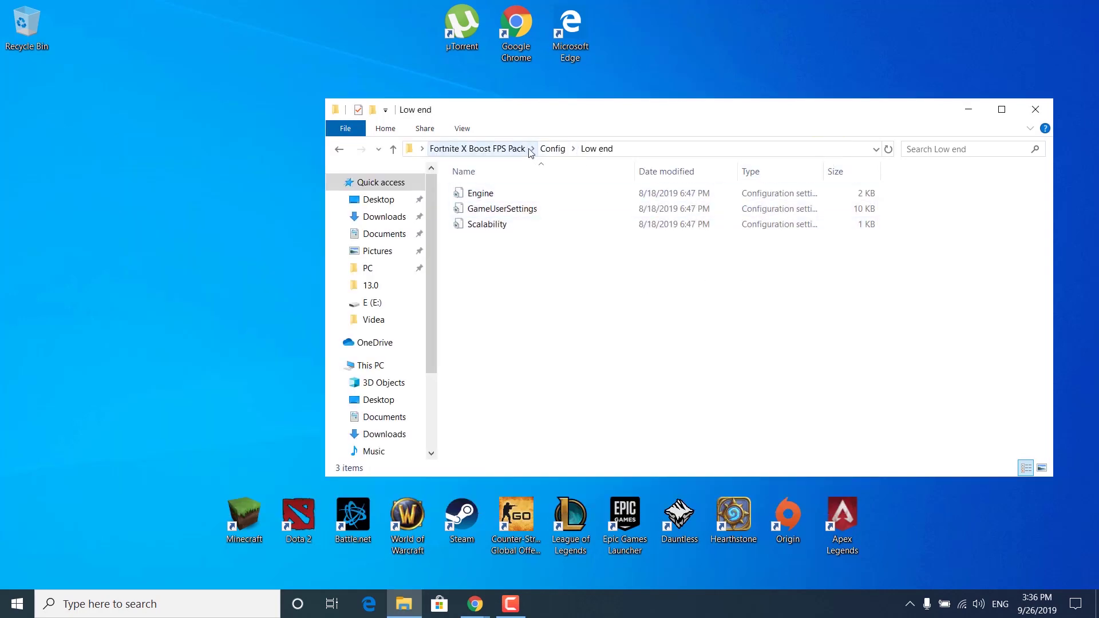
Merge the pack's Optimizations\Registry Editor Tweak file into the registry and confirm success.
left_click(503, 150)
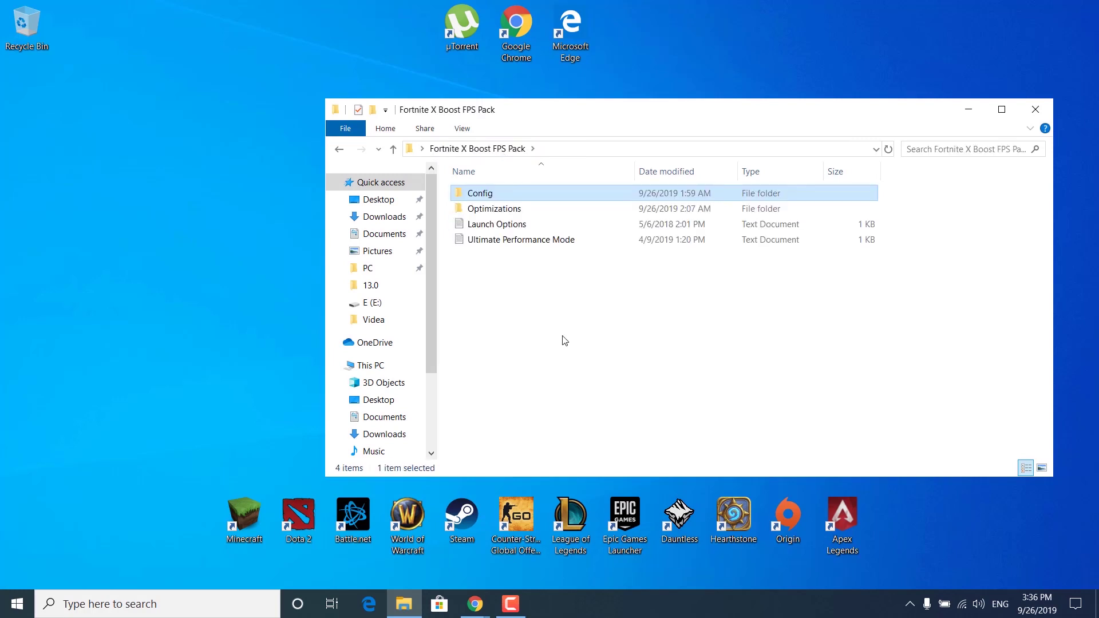
double_click(492, 210)
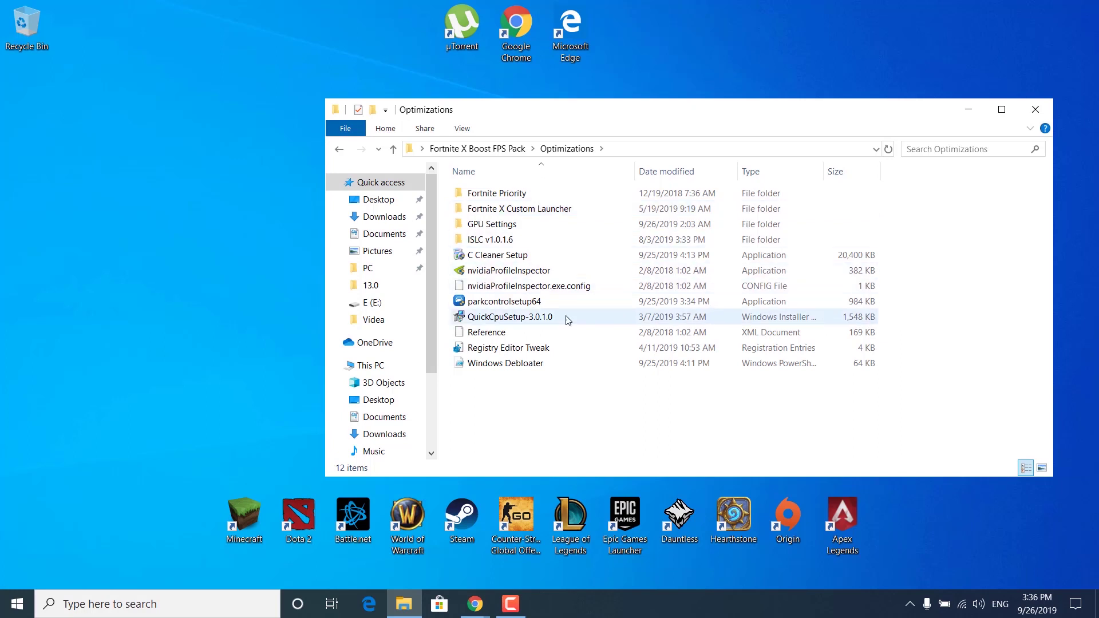
double_click(514, 348)
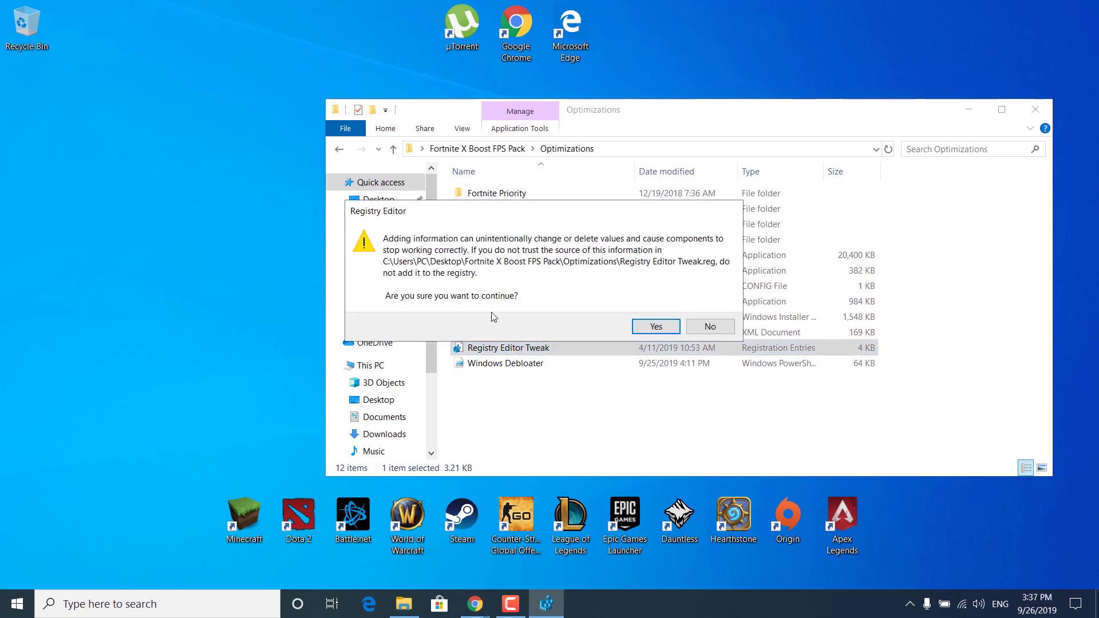
left_click(652, 328)
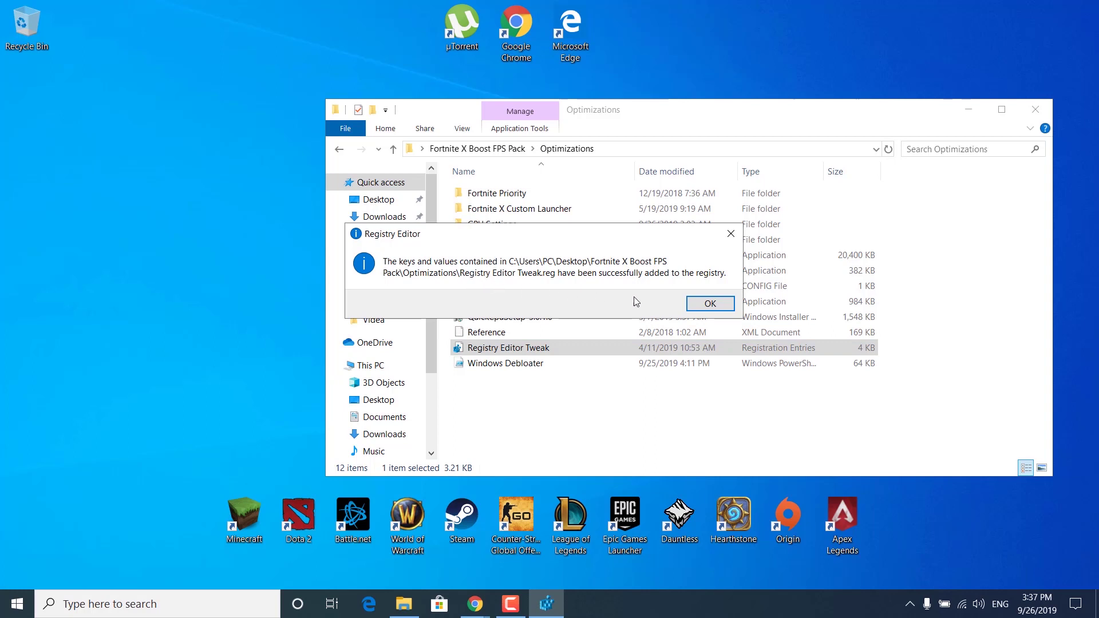
left_click(729, 303)
left_click(625, 438)
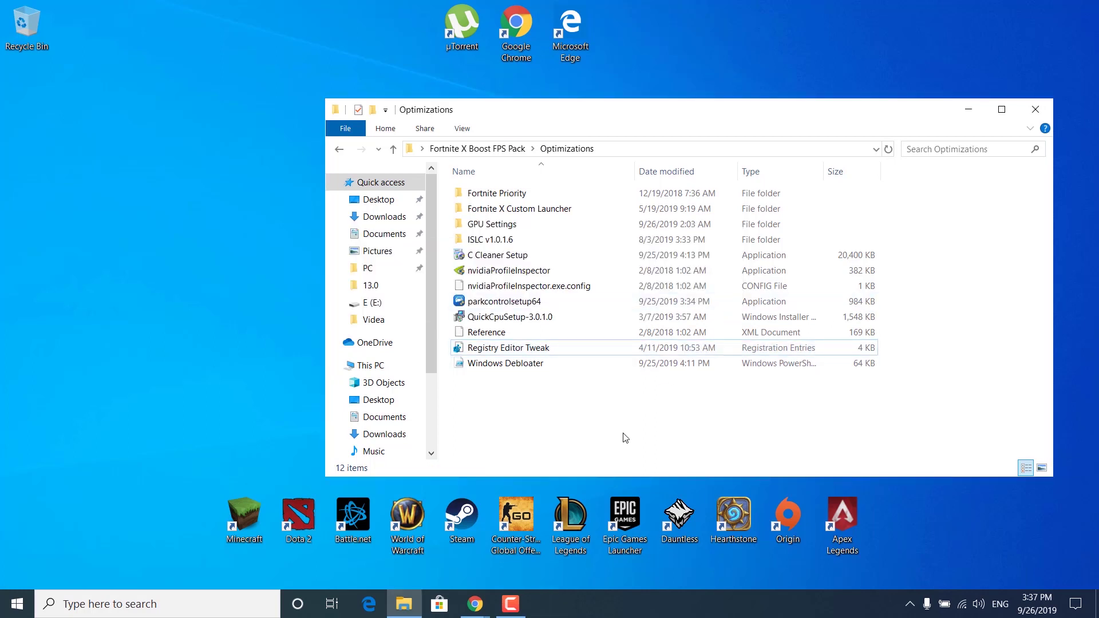
Run the Windows Debloater script in PowerShell, remove all bloatware, then close it and minimize Optimizations.
right_click(512, 366)
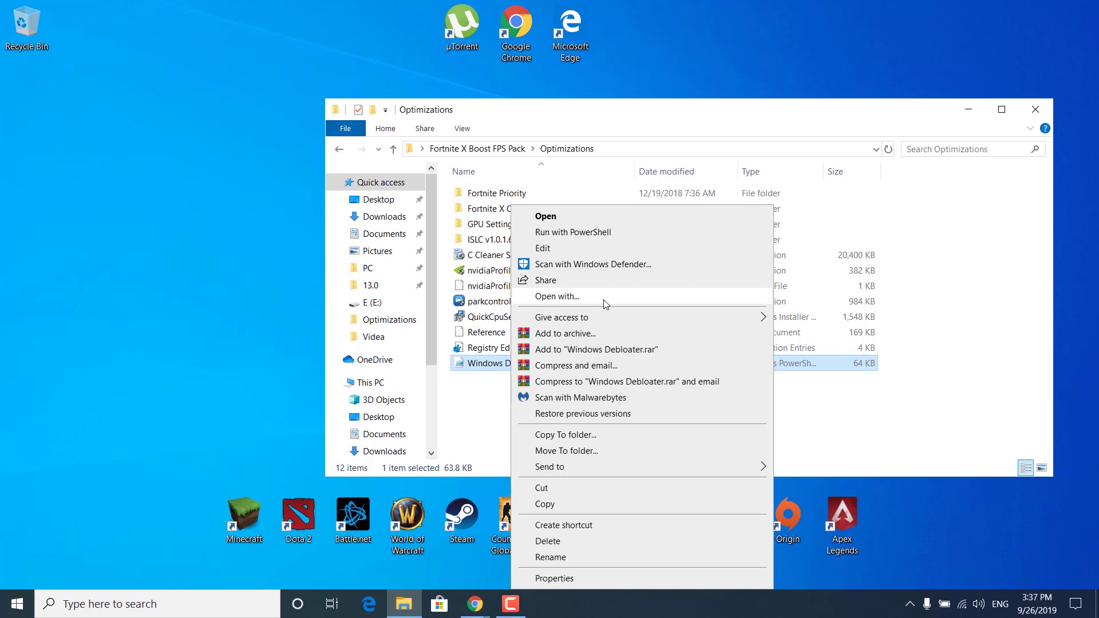
left_click(566, 232)
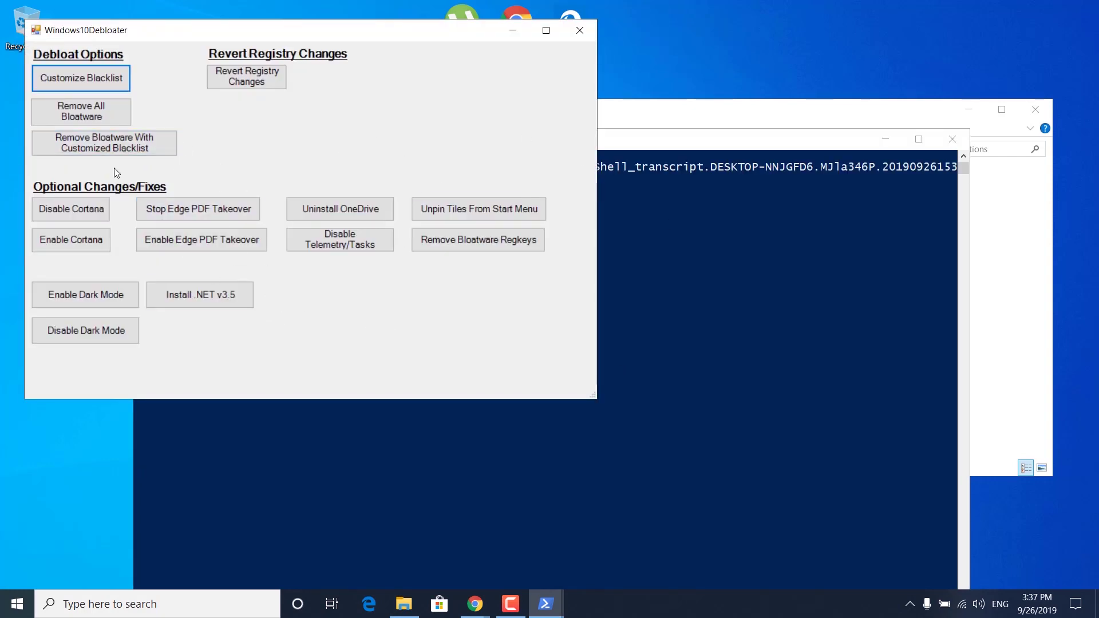
left_click(86, 114)
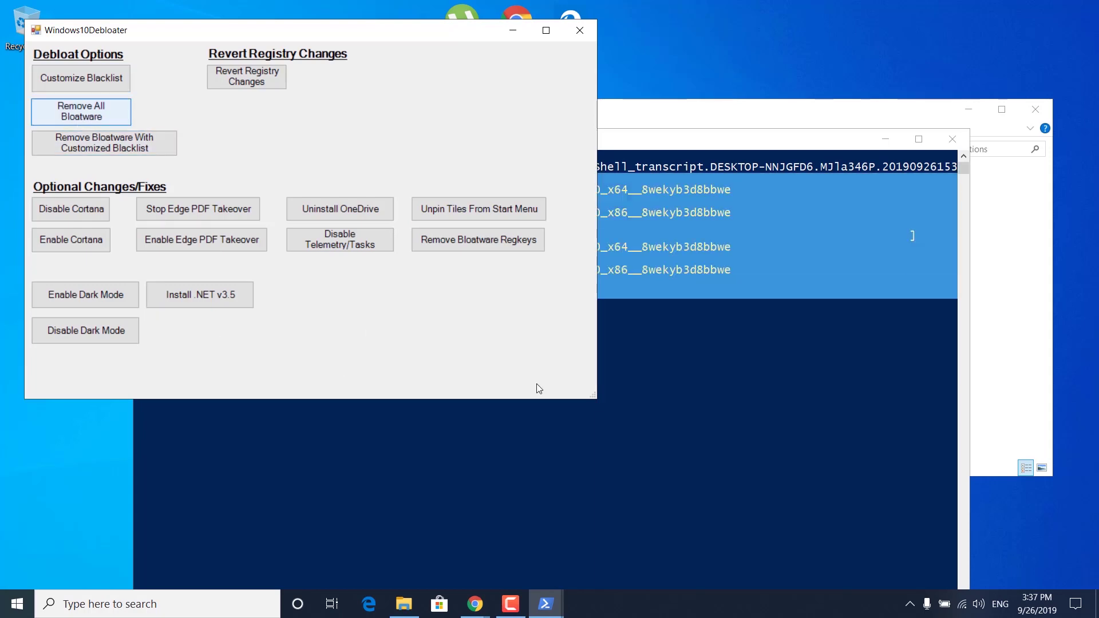
left_click(701, 332)
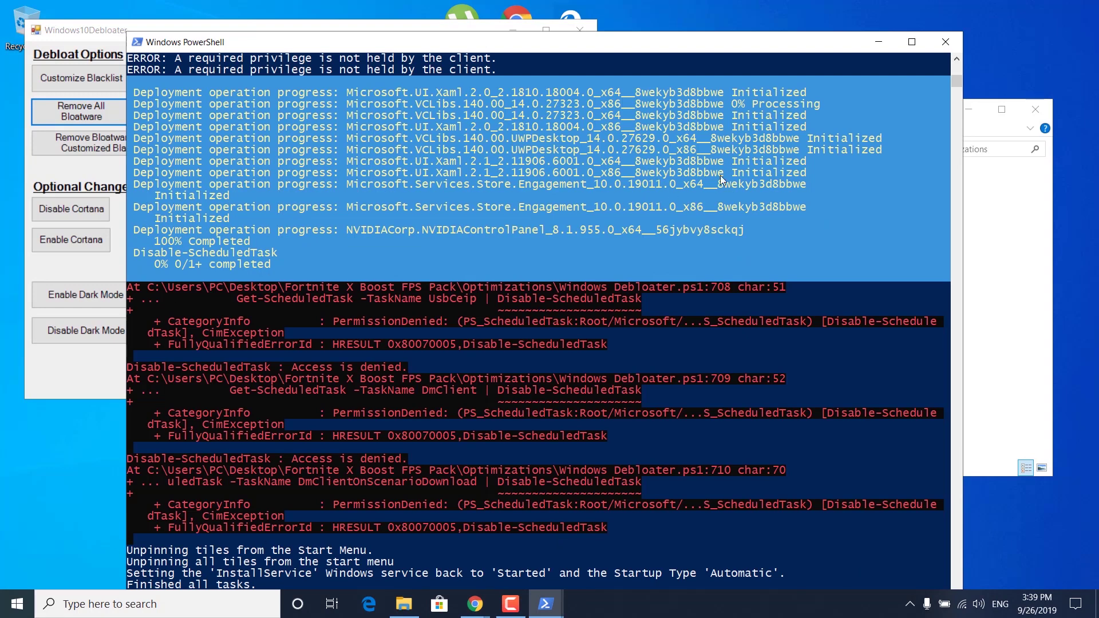
left_click(944, 48)
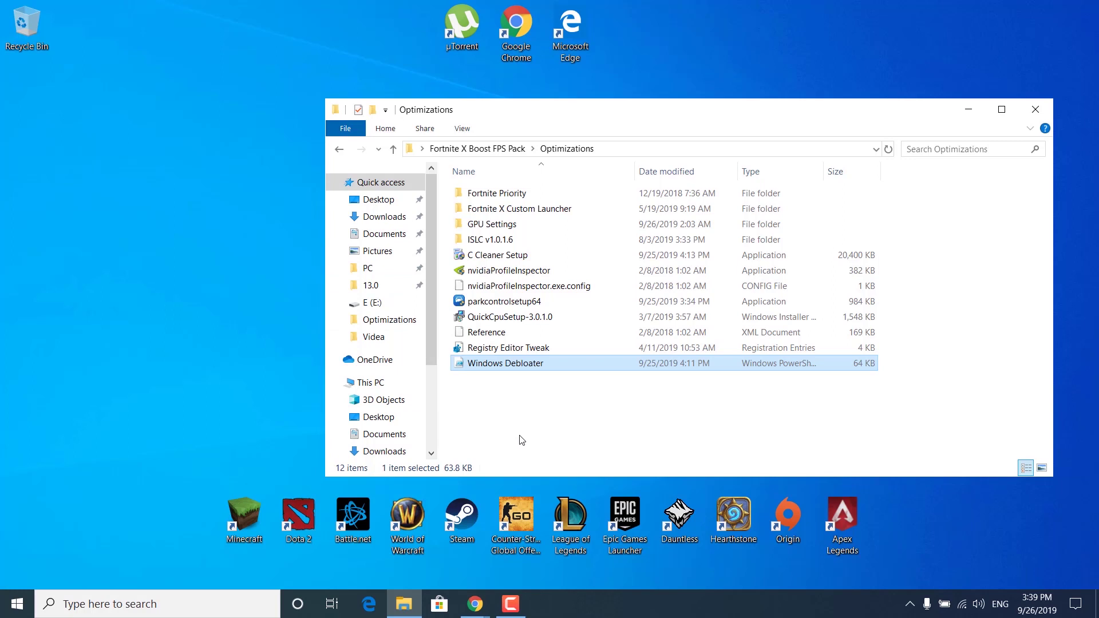
left_click(977, 113)
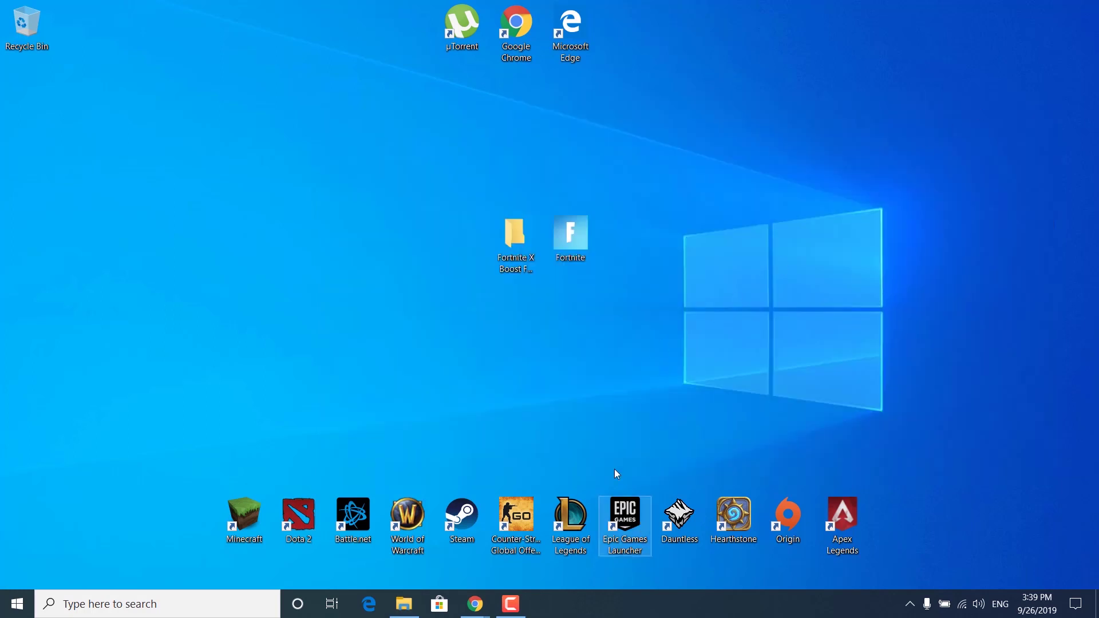
In Epic Games Launcher settings, expand Fortnite and leave Additional Command Line Arguments enabled.
double_click(622, 526)
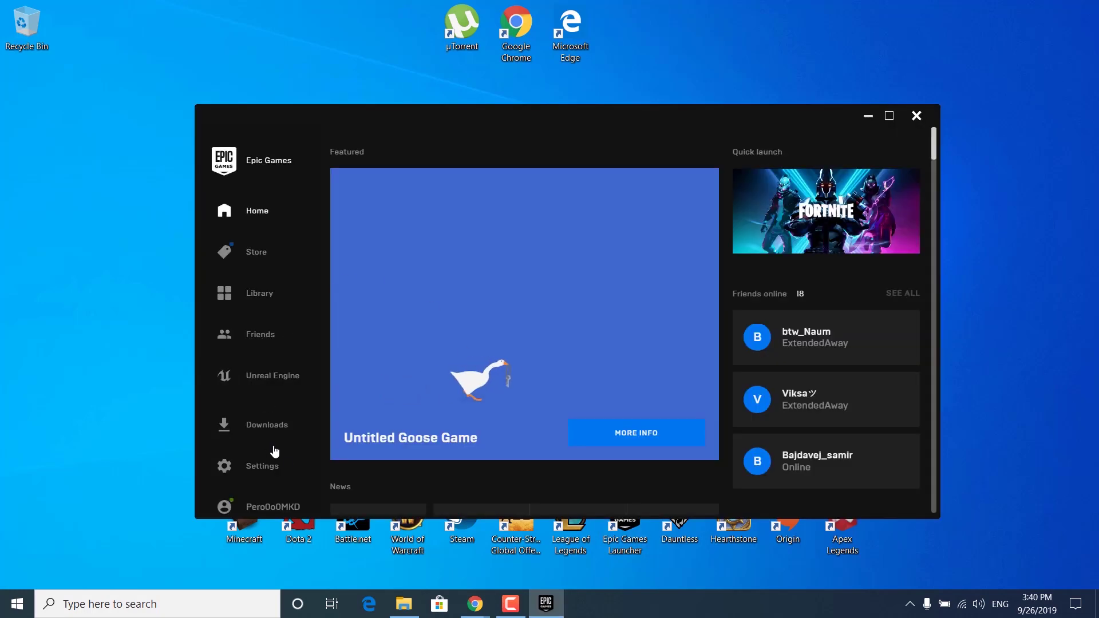
left_click(246, 467)
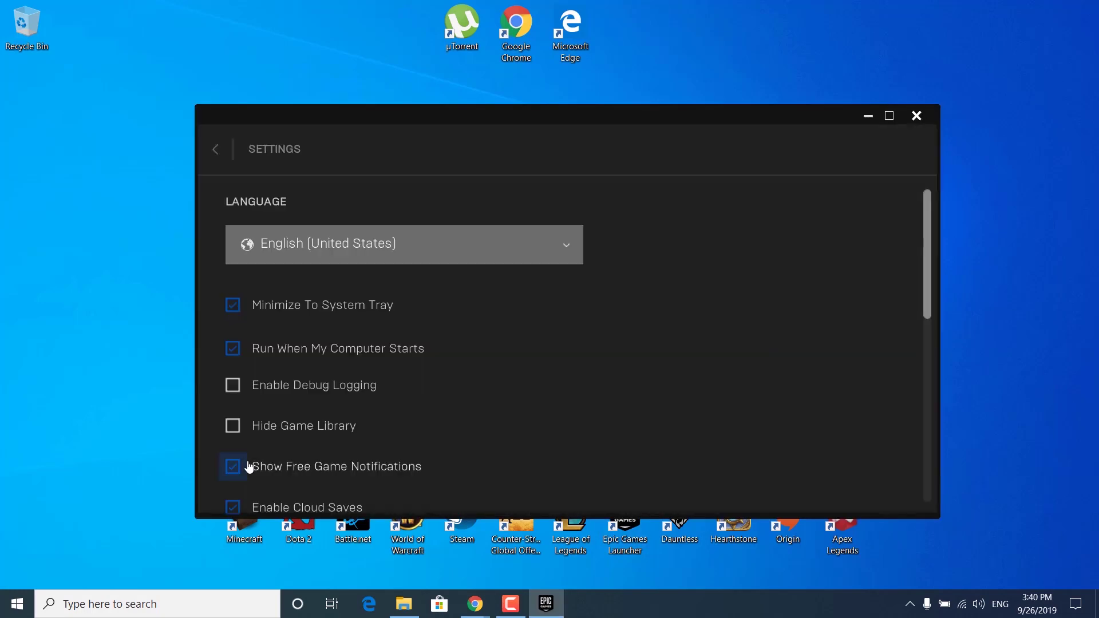
scroll(342, 406, "down", 2)
scroll(340, 406, "down", 6)
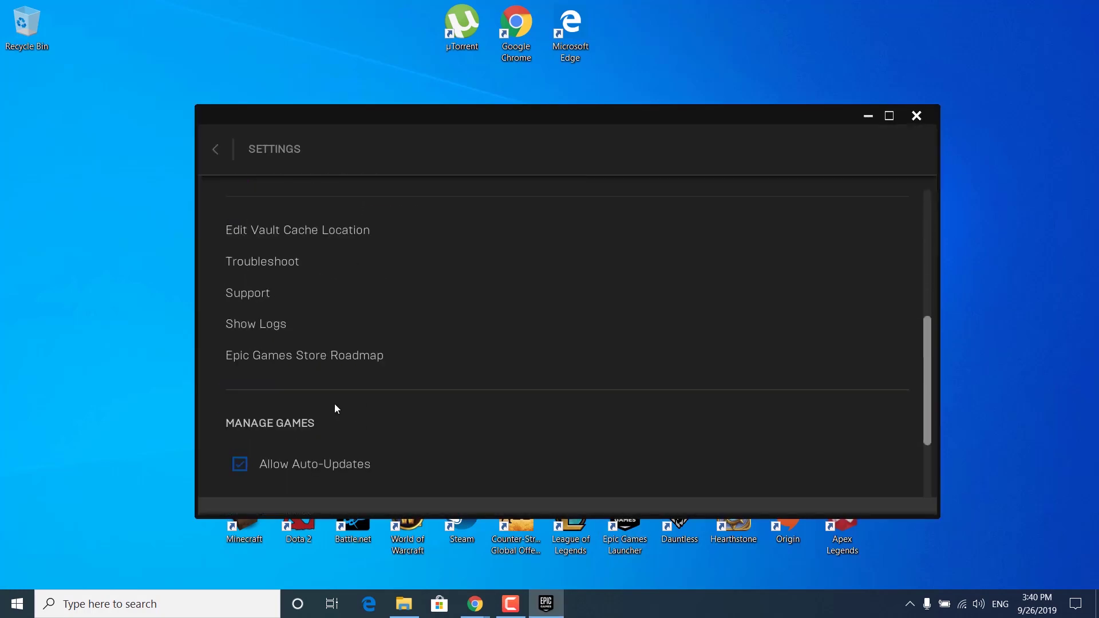
scroll(334, 450, "down", 2)
left_click(288, 430)
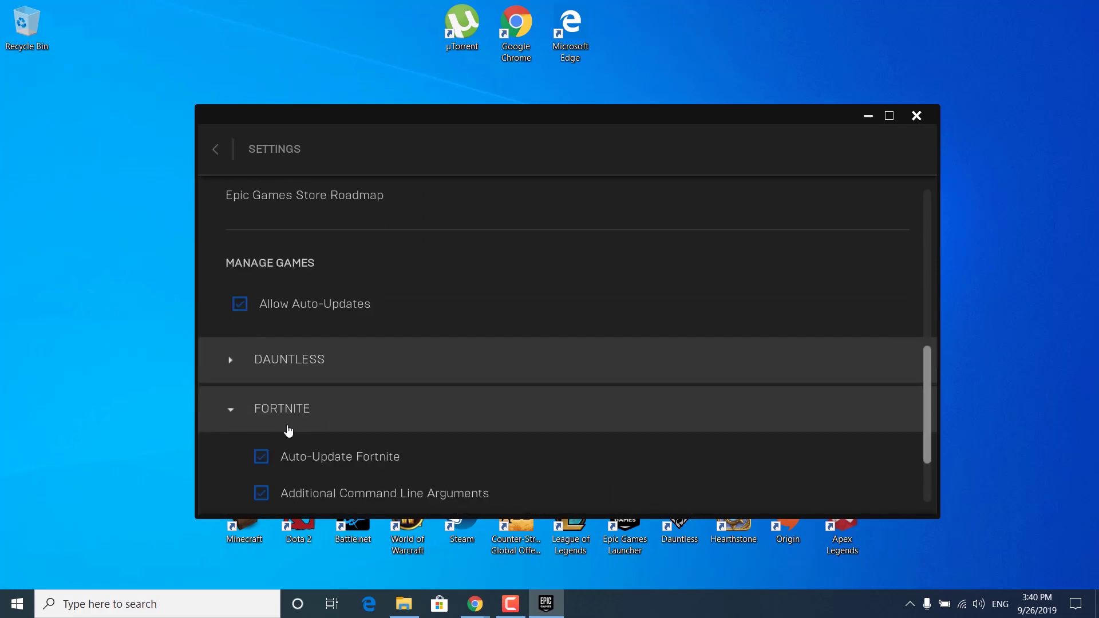
scroll(289, 431, "down", 1)
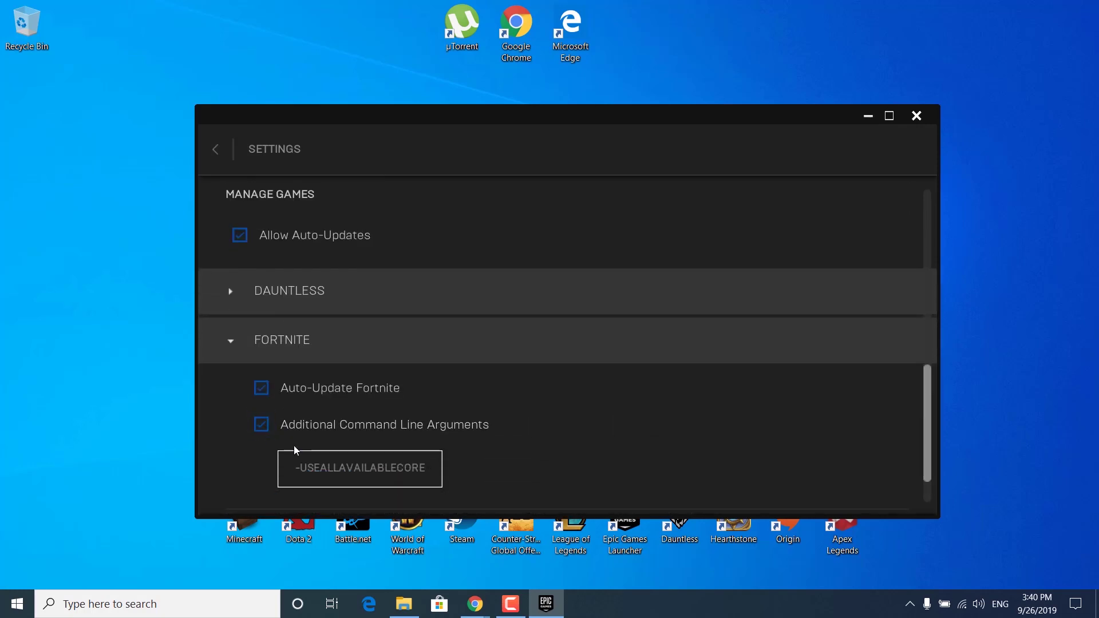
left_click(261, 436)
left_click(261, 434)
left_click(404, 604)
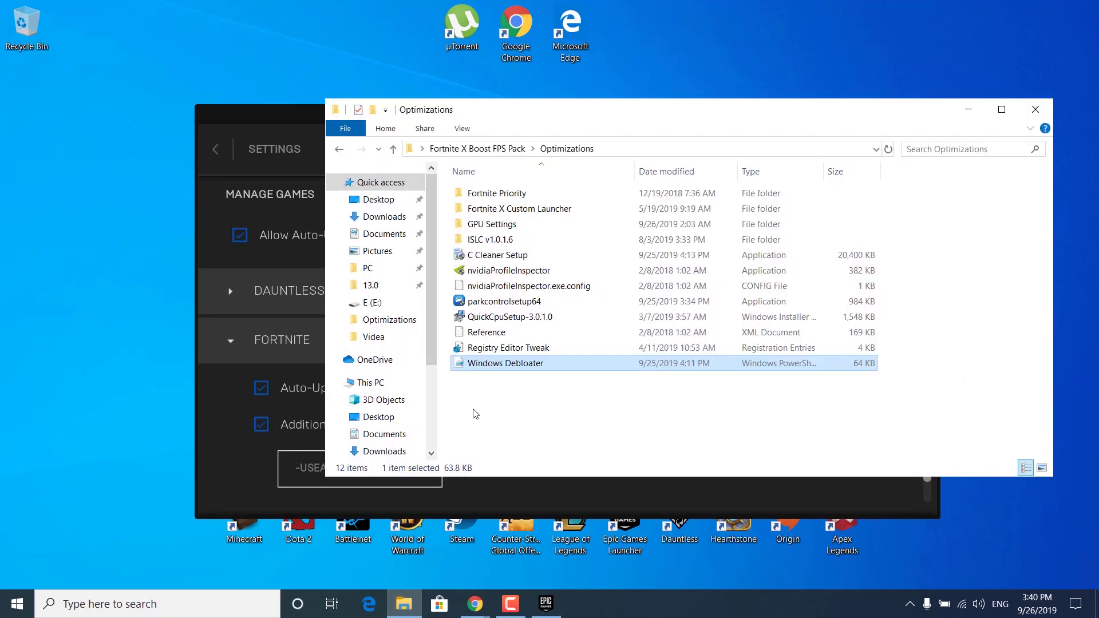
Open the pack's Launch Options file in Notepad and locate the -PREFERREDPROCESSOR value 6.
left_click(338, 150)
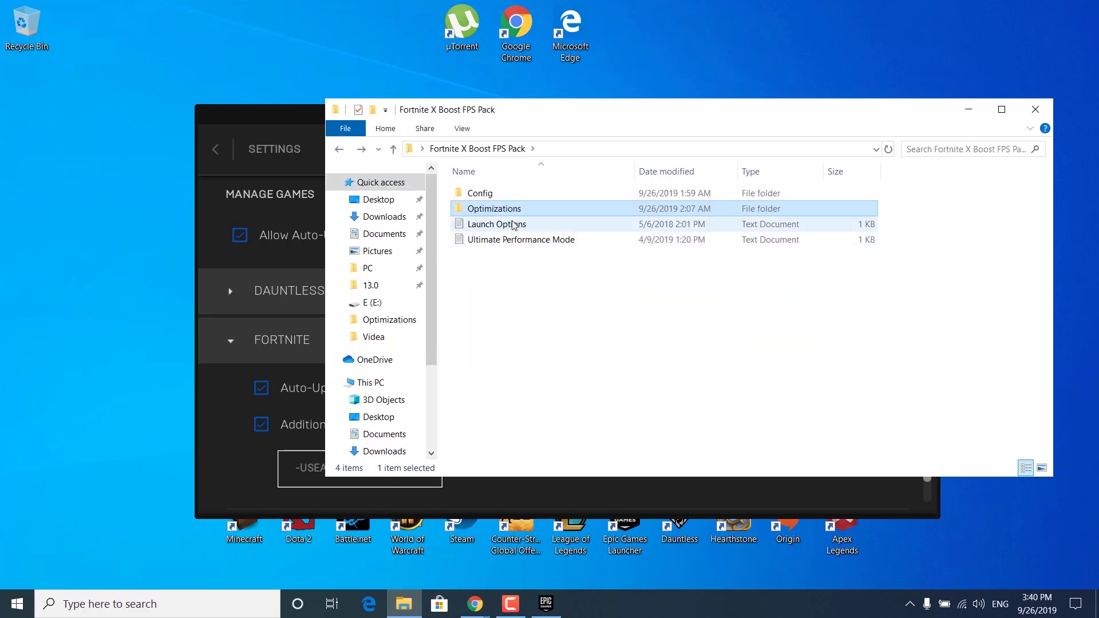
double_click(530, 226)
left_click_drag(448, 243, 775, 218)
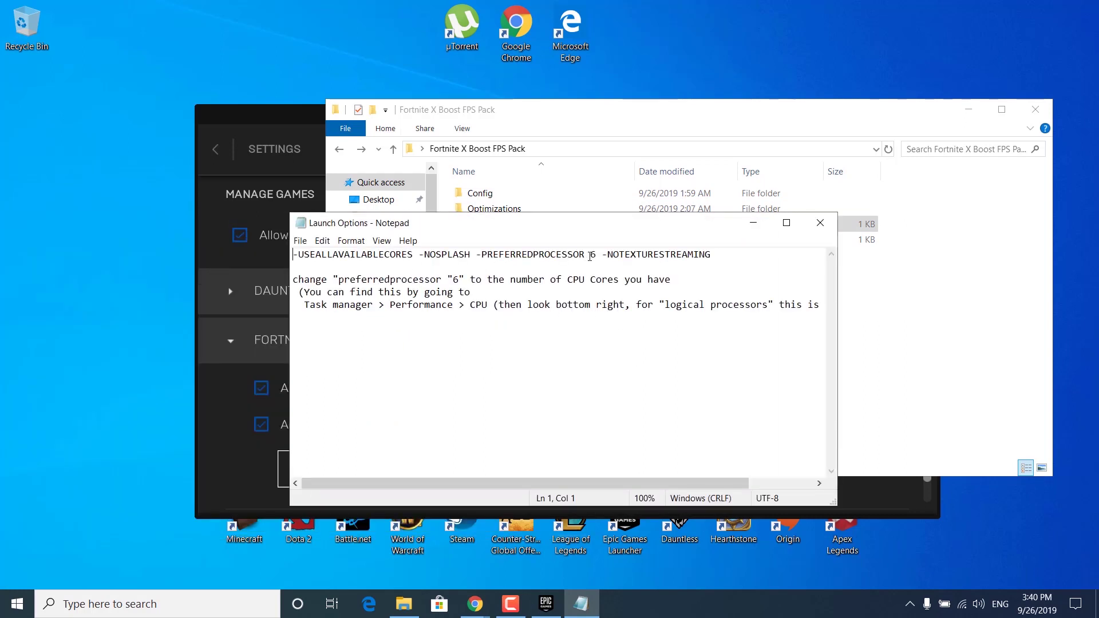
left_click_drag(592, 255, 596, 255)
left_click(547, 340)
Open Task Manager's Performance CPU page to check the 12 logical processors.
right_click(671, 605)
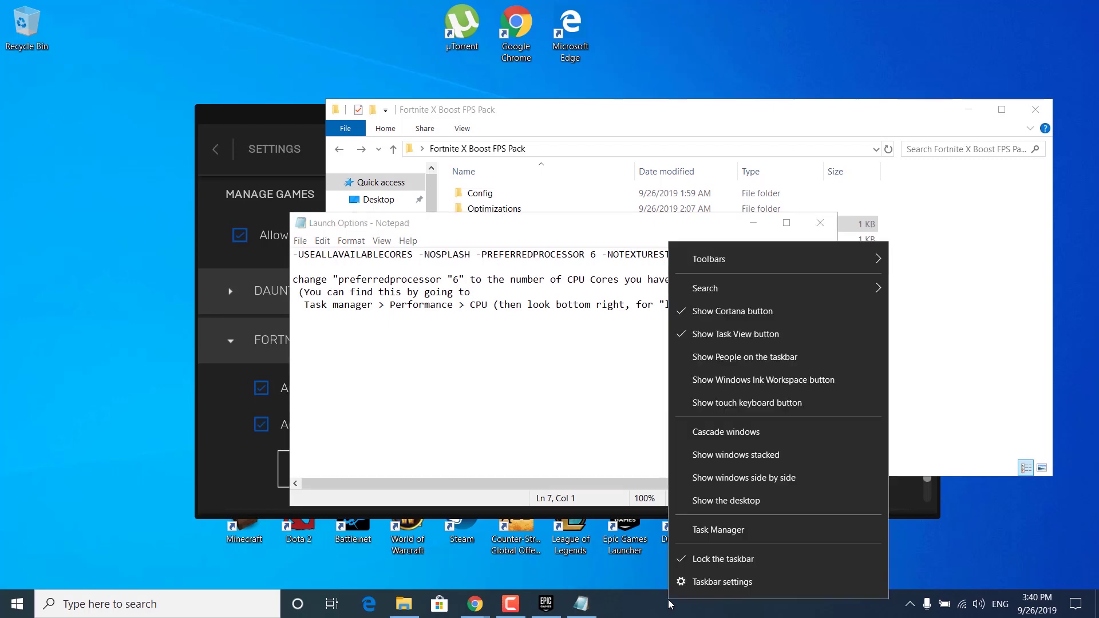
left_click(709, 531)
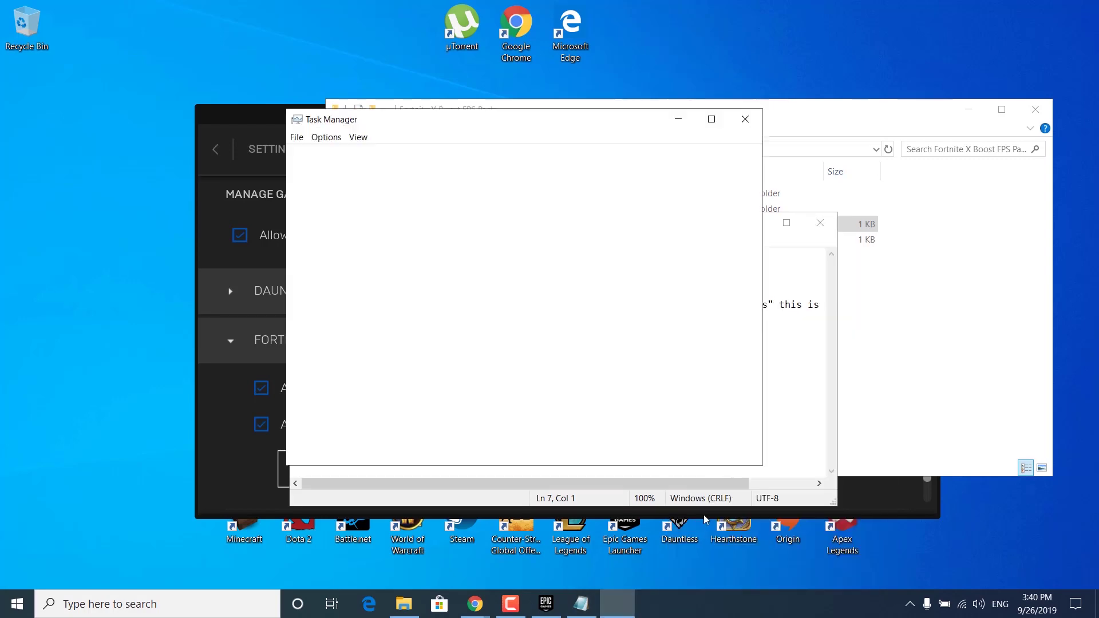
left_click(358, 155)
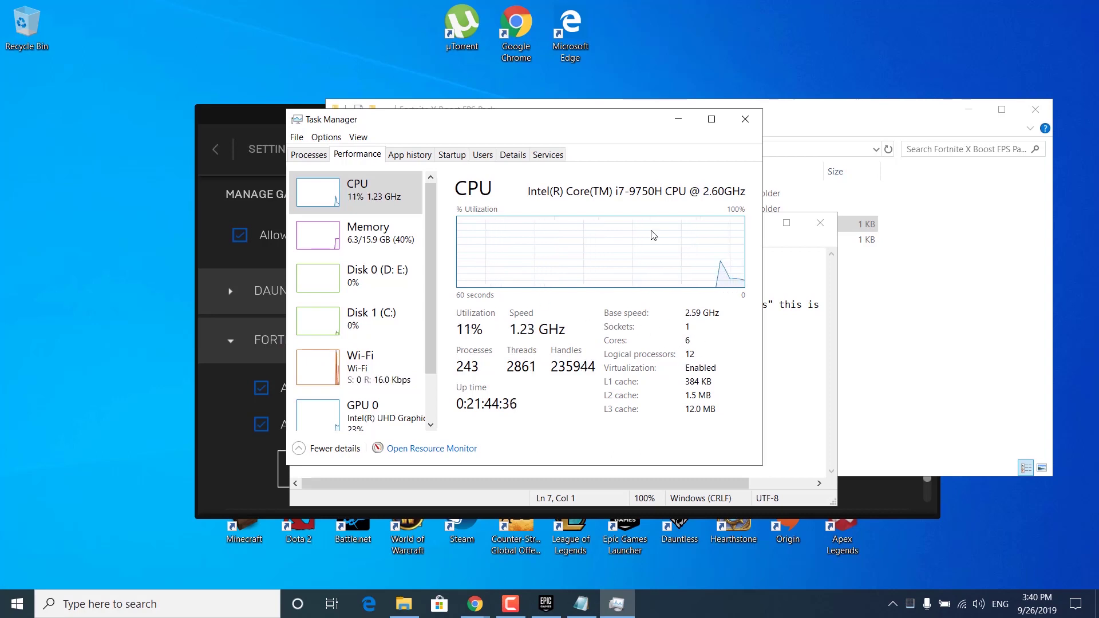
left_click_drag(605, 130, 194, 134)
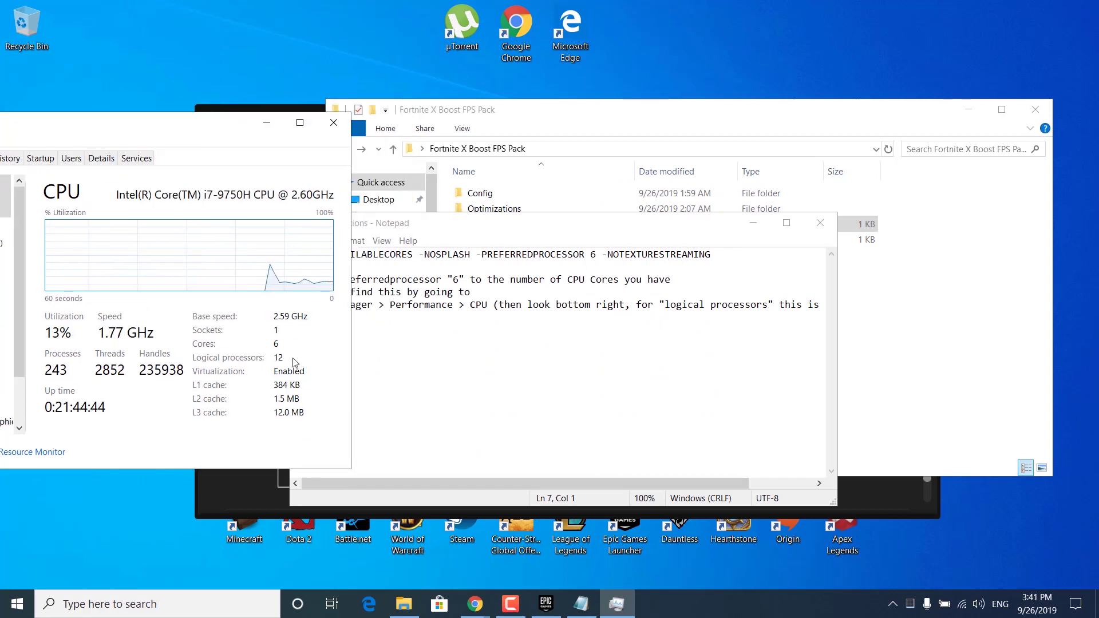
Close Task Manager, change -PREFERREDPROCESSOR 6 to 12, and copy the first launch line.
left_click(335, 122)
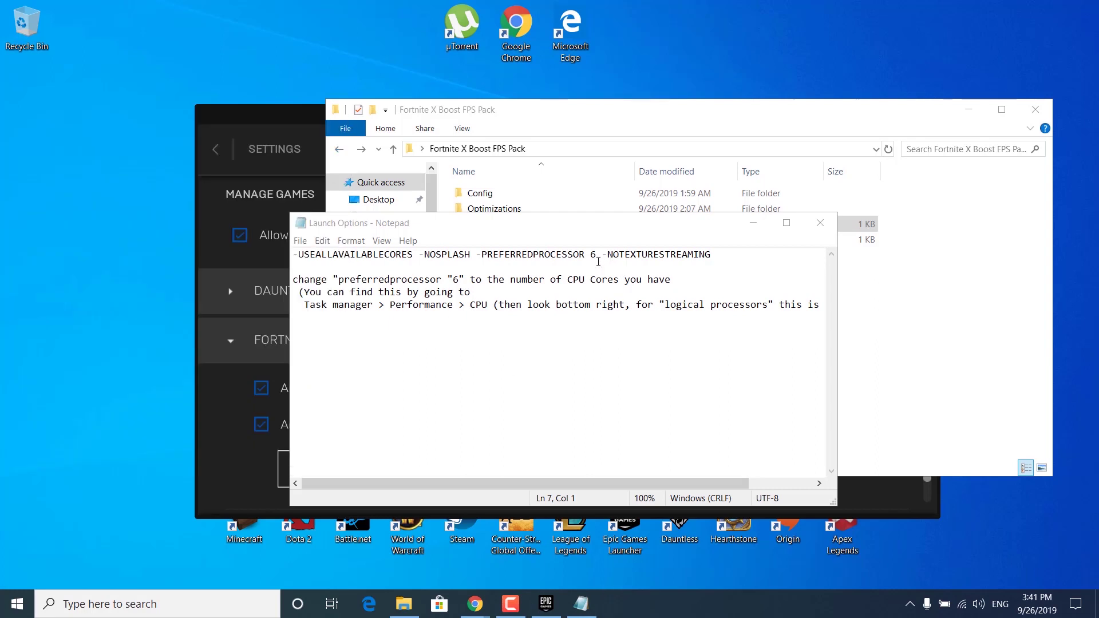
left_click(592, 256)
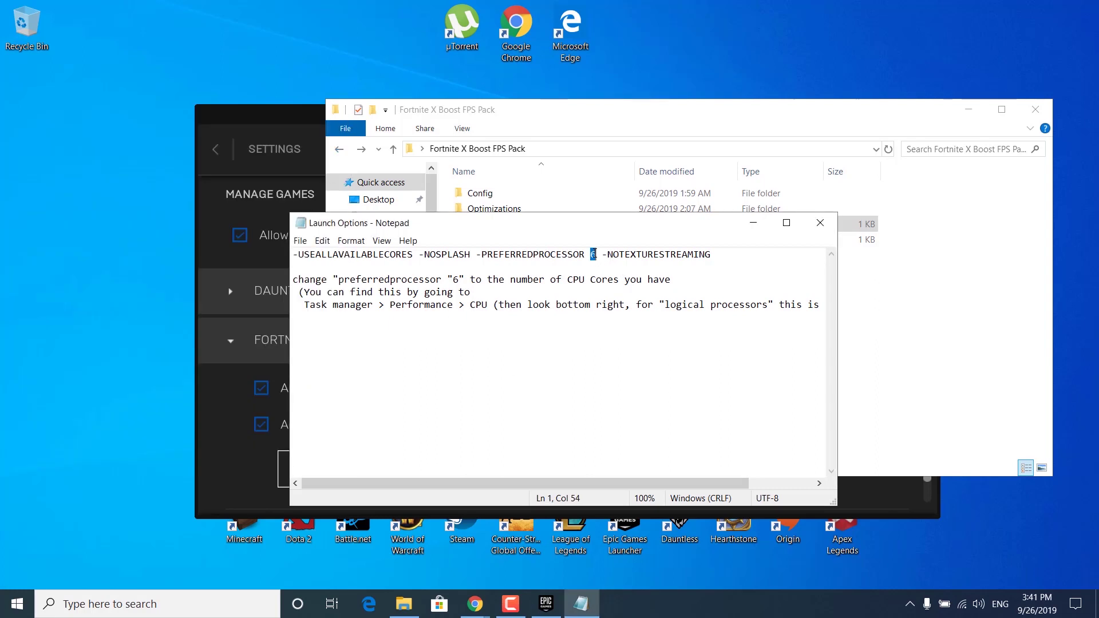
type("12")
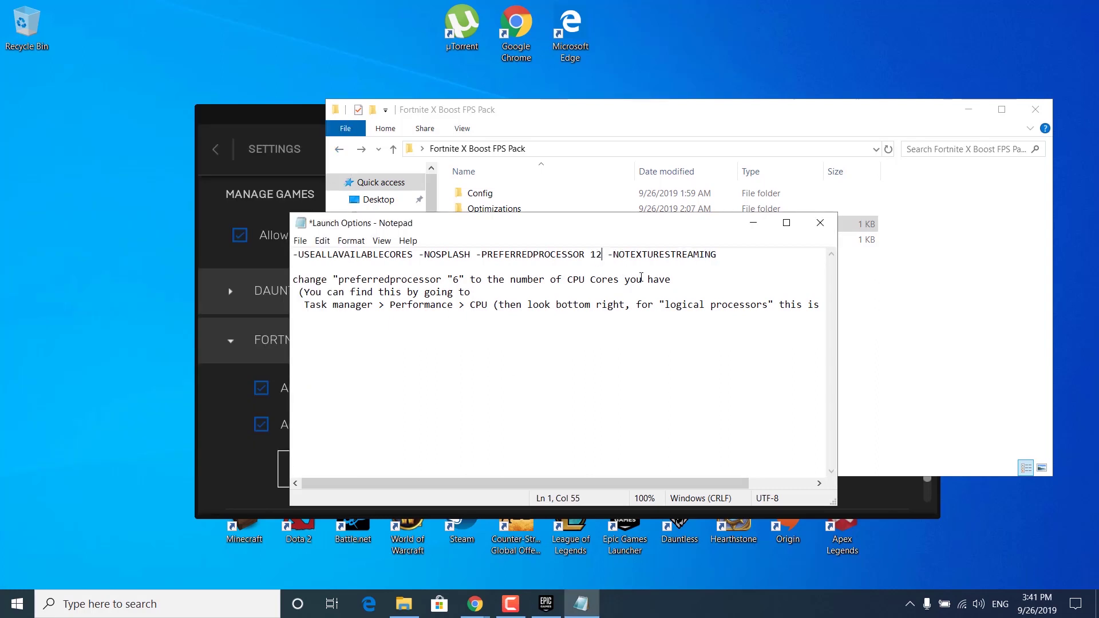
left_click_drag(744, 255, 264, 224)
right_click(382, 250)
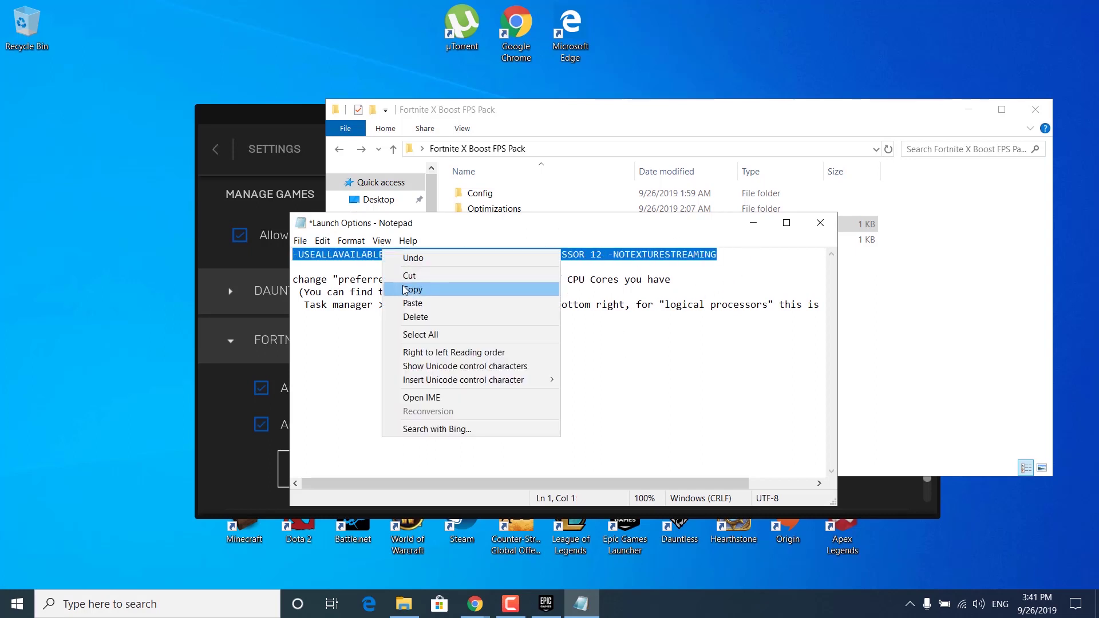
left_click(400, 284)
Paste the copied line over Fortnite's command line arguments, then close the launcher.
left_click(296, 138)
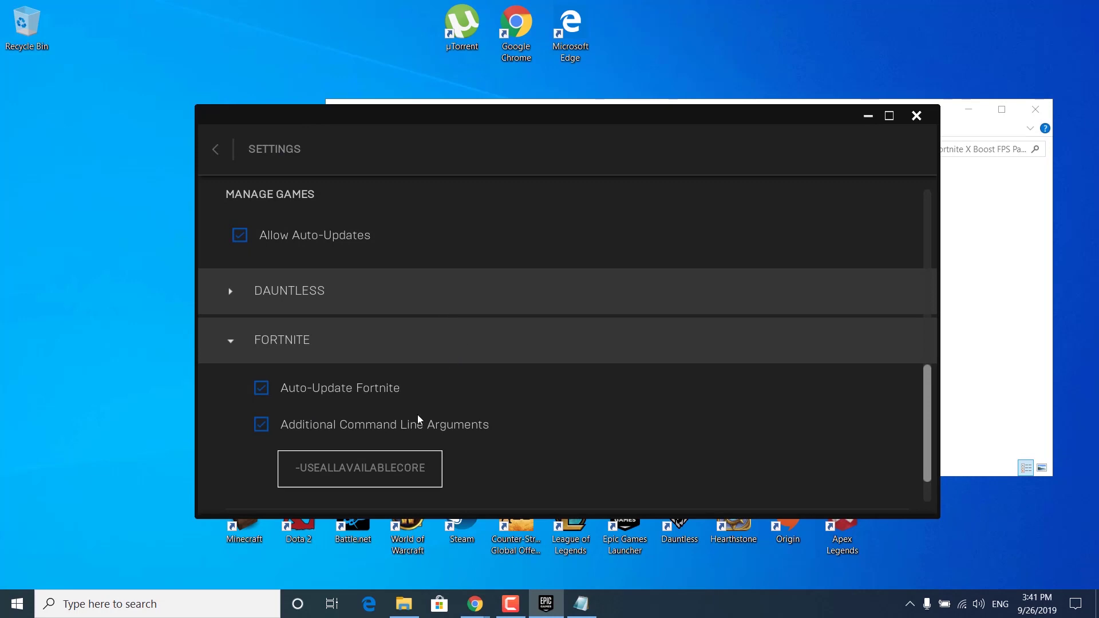
left_click(375, 469)
key("ctrl+a")
key("ctrl+v")
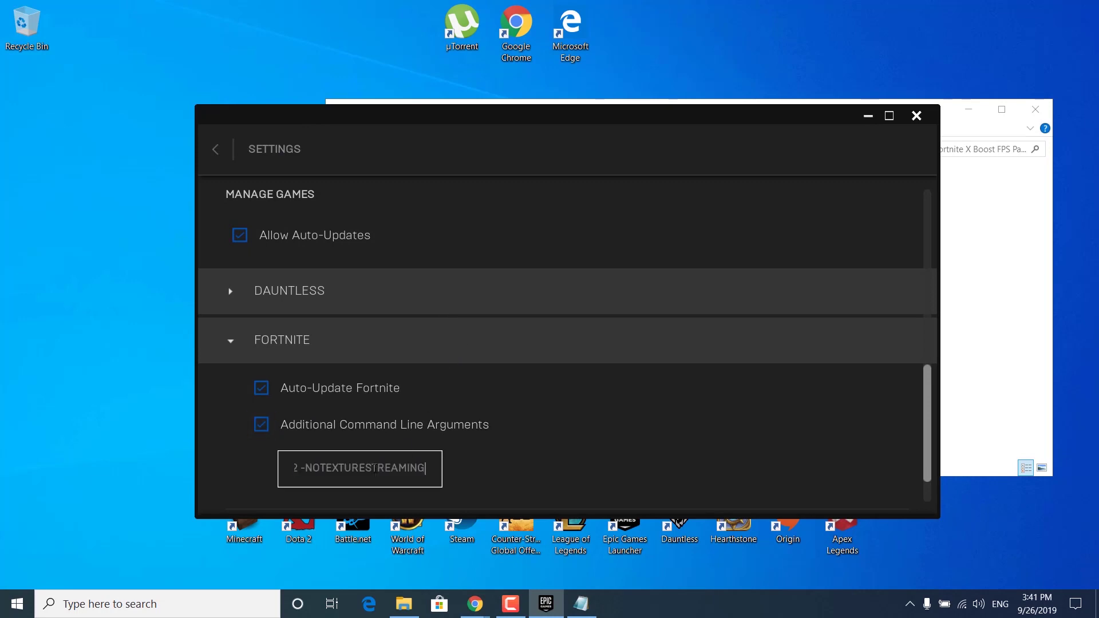
left_click(284, 351)
left_click(217, 149)
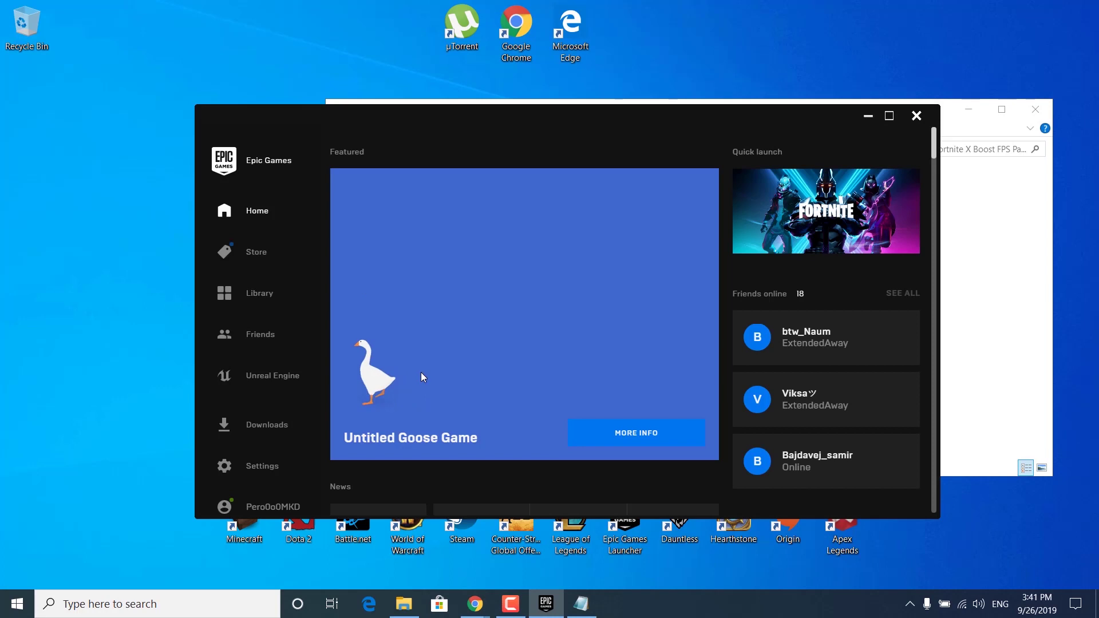
left_click(916, 115)
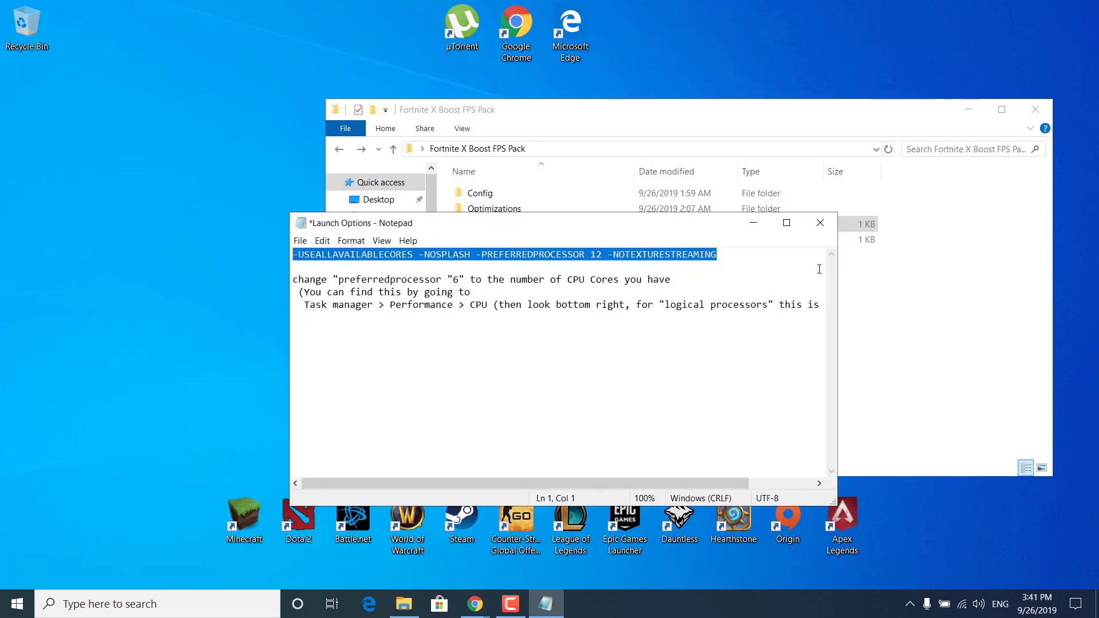
Close Notepad without saving and open This PC via search.
left_click(819, 223)
left_click(589, 324)
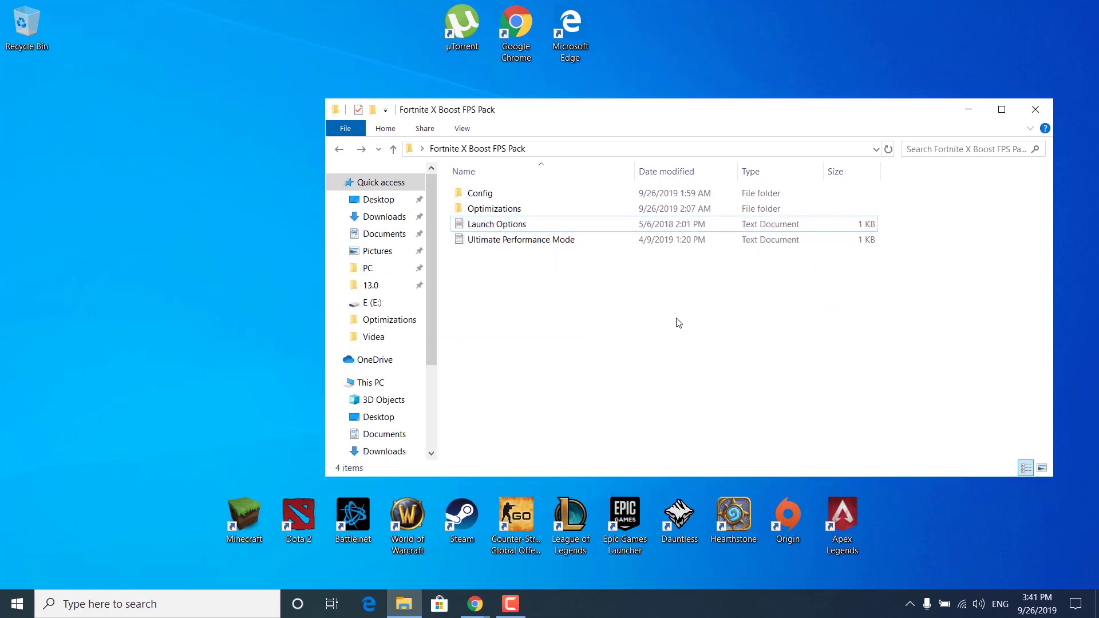
left_click(119, 613)
type("this")
key("Return")
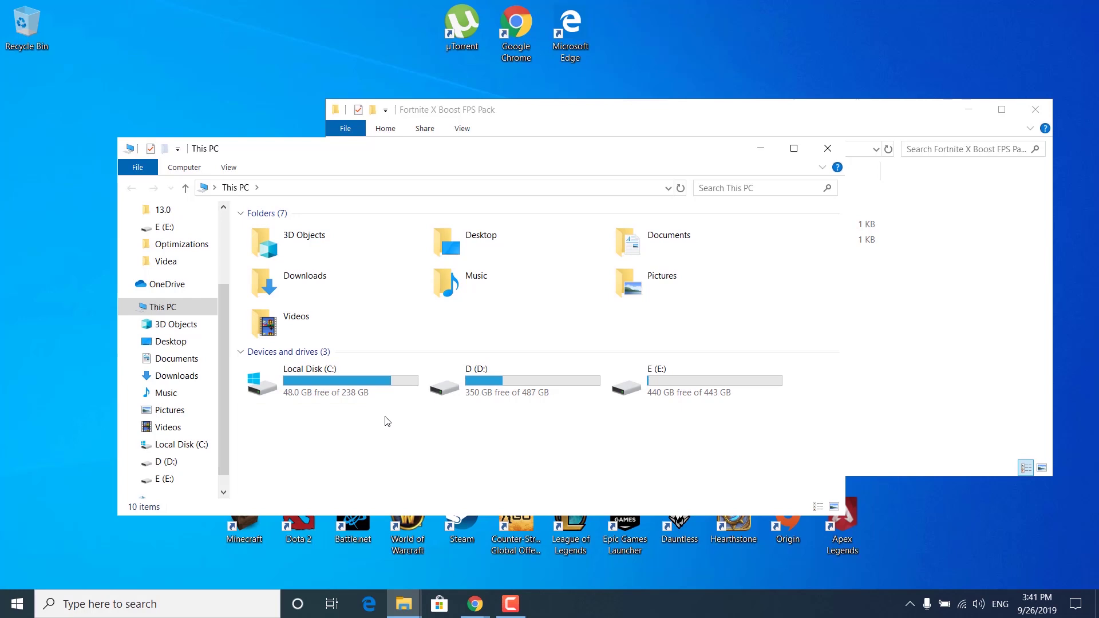
Browse to D:\Fortnite\Fortnite\FortniteGame\Binaries\Win64 and scroll through its files.
double_click(358, 382)
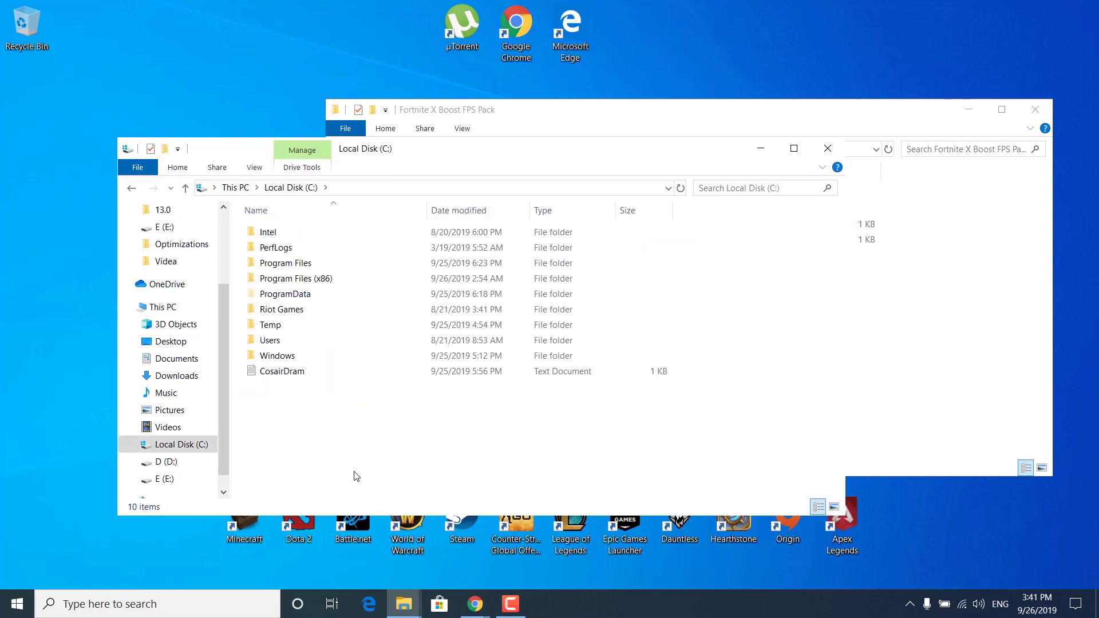
double_click(355, 267)
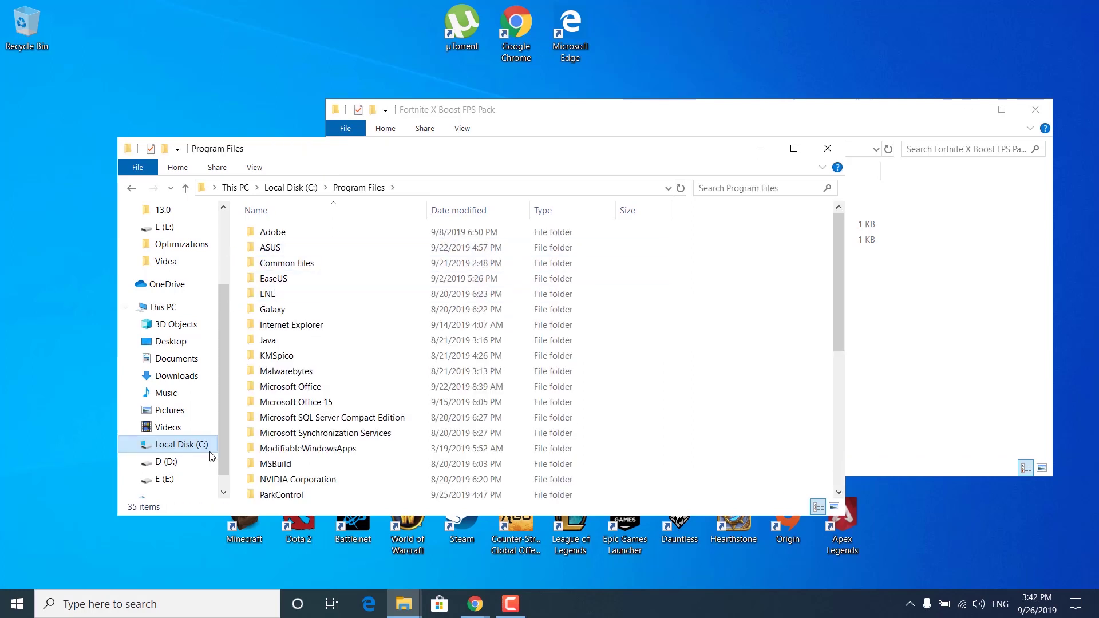
left_click(166, 461)
double_click(332, 248)
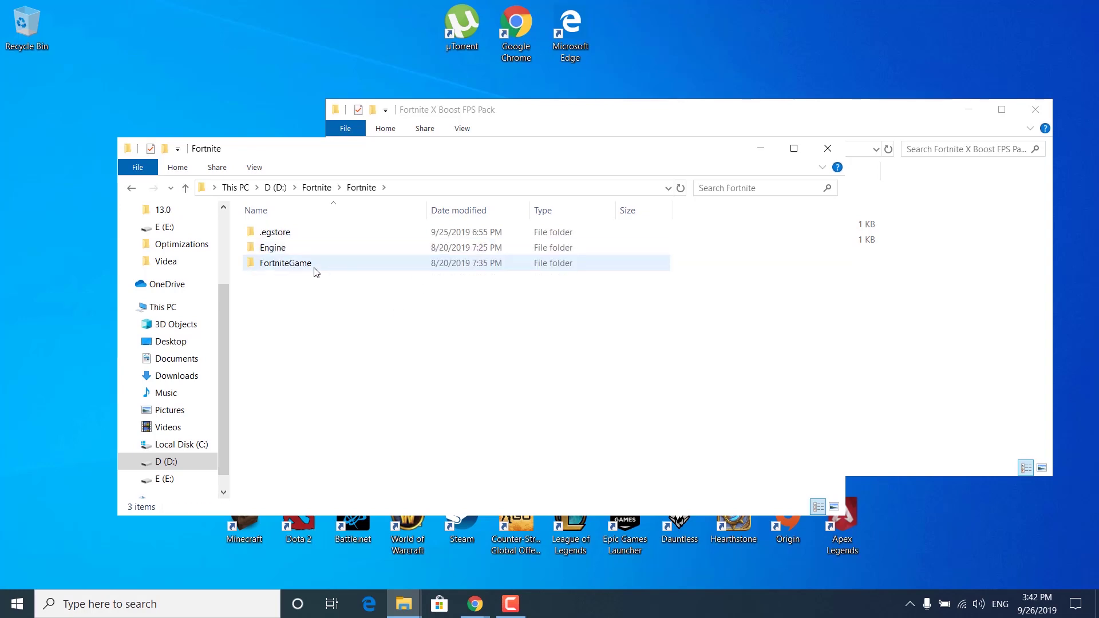
double_click(286, 263)
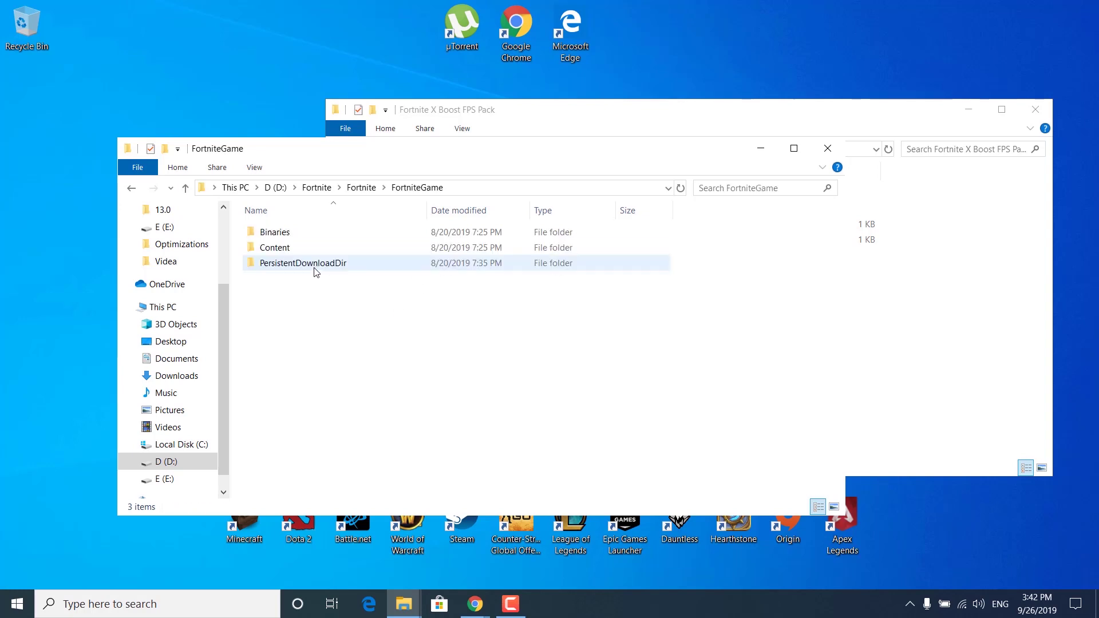
double_click(300, 235)
double_click(273, 248)
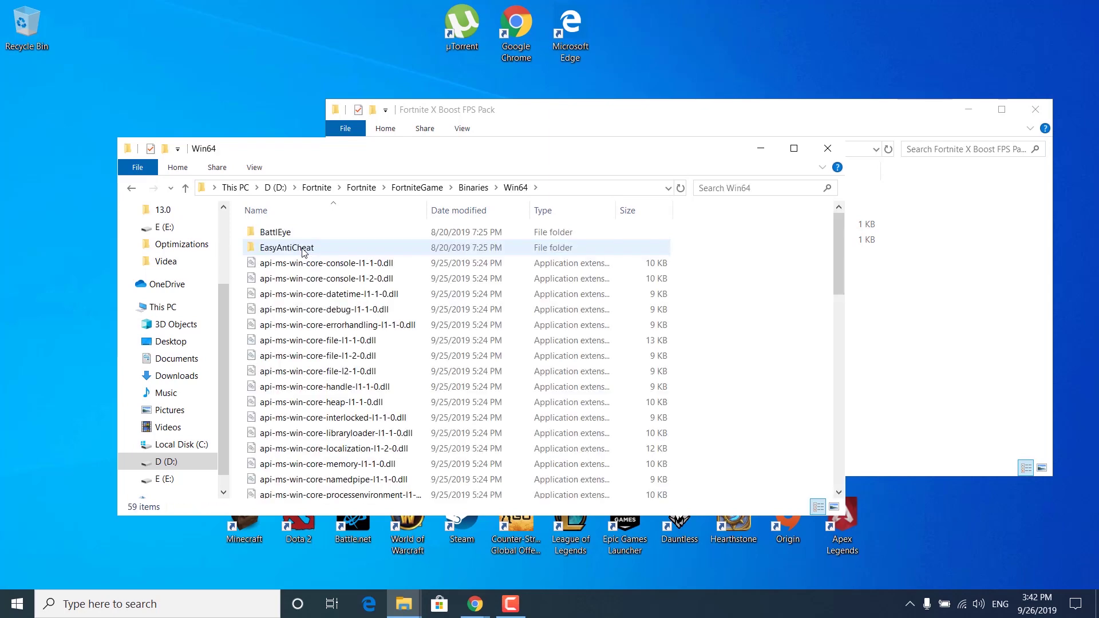
scroll(303, 252, "down", 14)
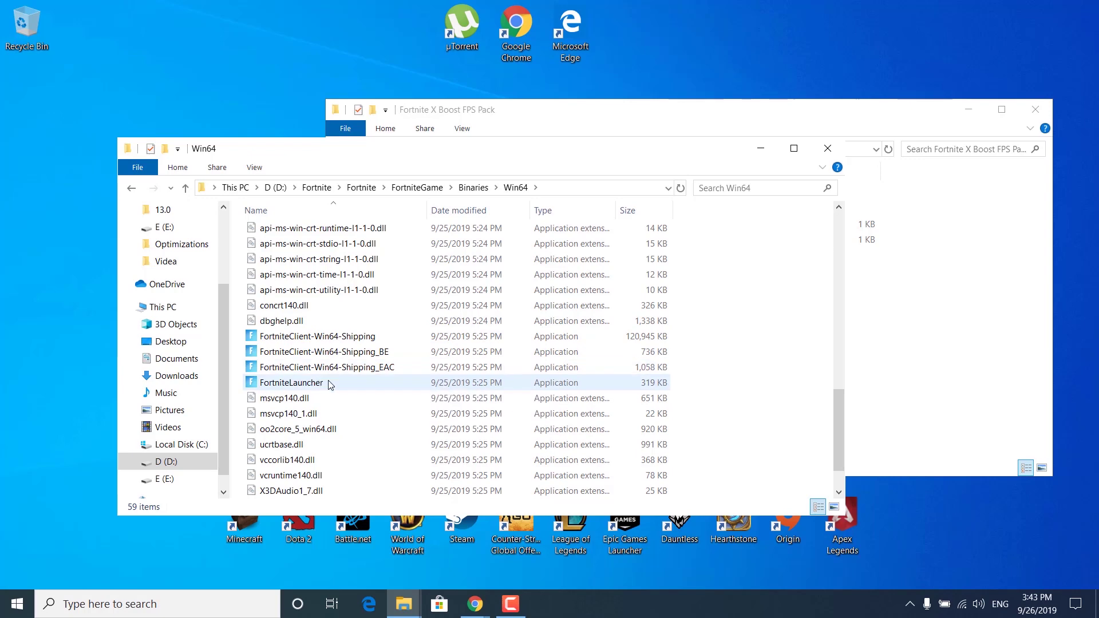
Disable fullscreen optimizations in FortniteClient-Win64-Shipping's Compatibility properties.
right_click(343, 338)
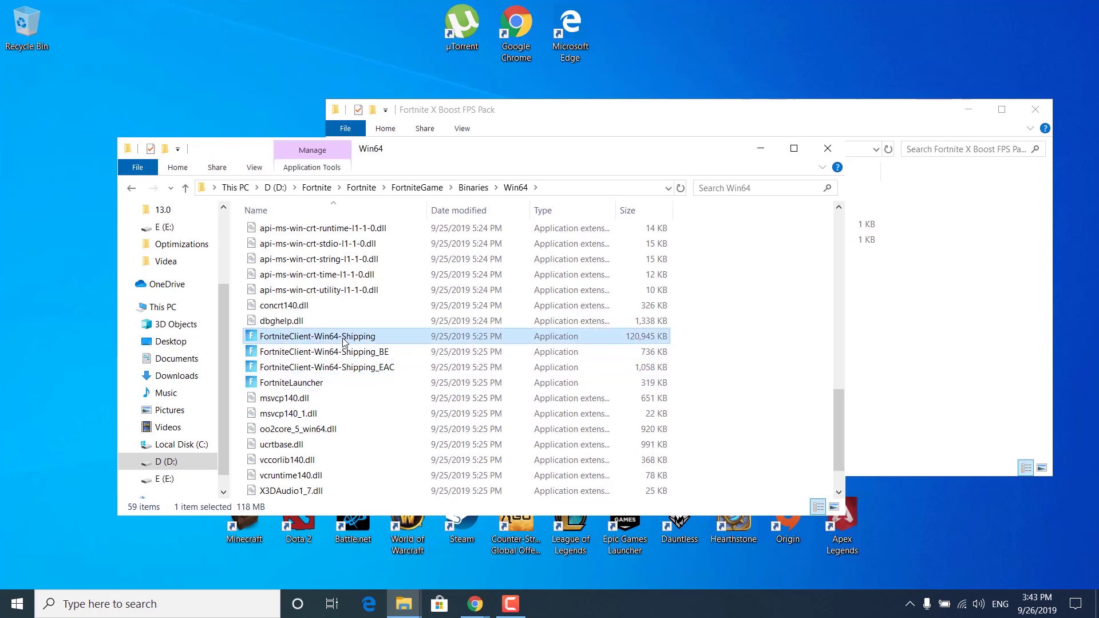
left_click(380, 579)
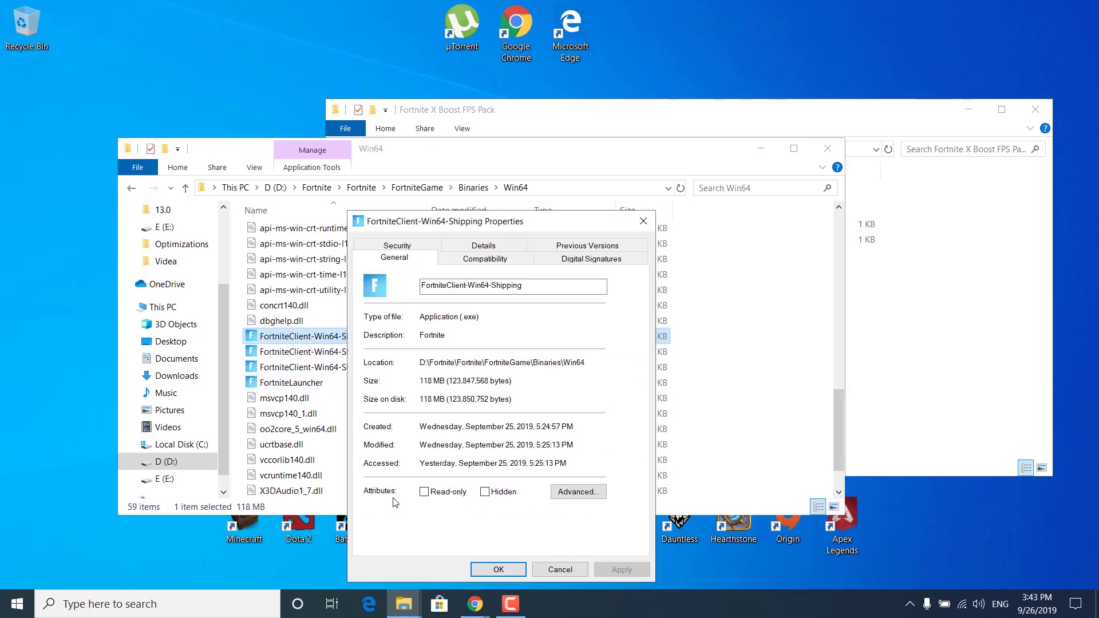
left_click(496, 259)
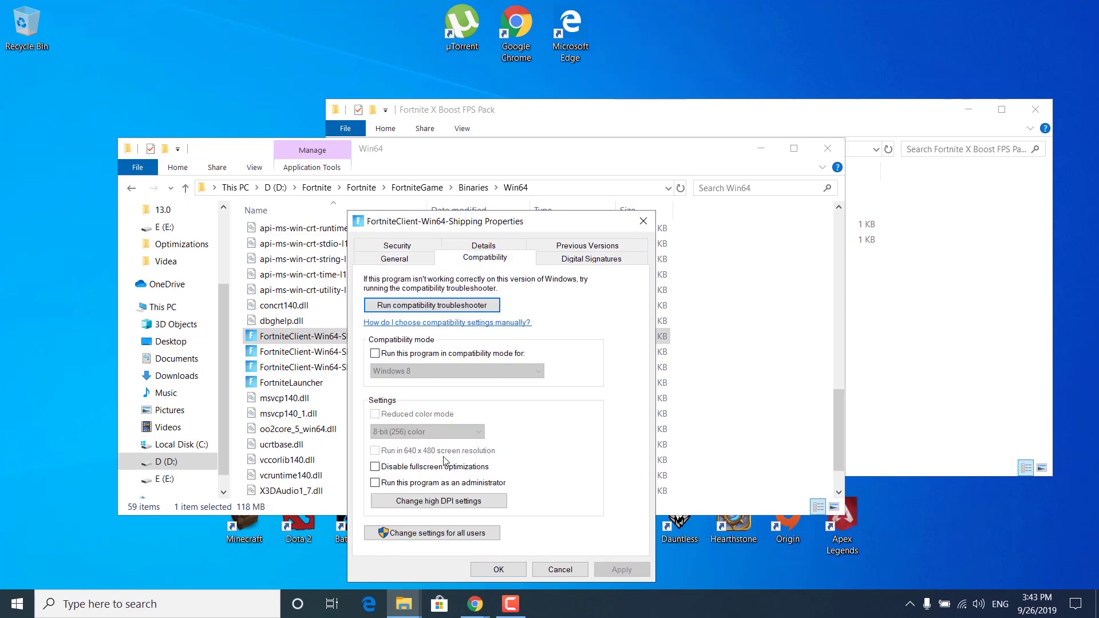
left_click(373, 467)
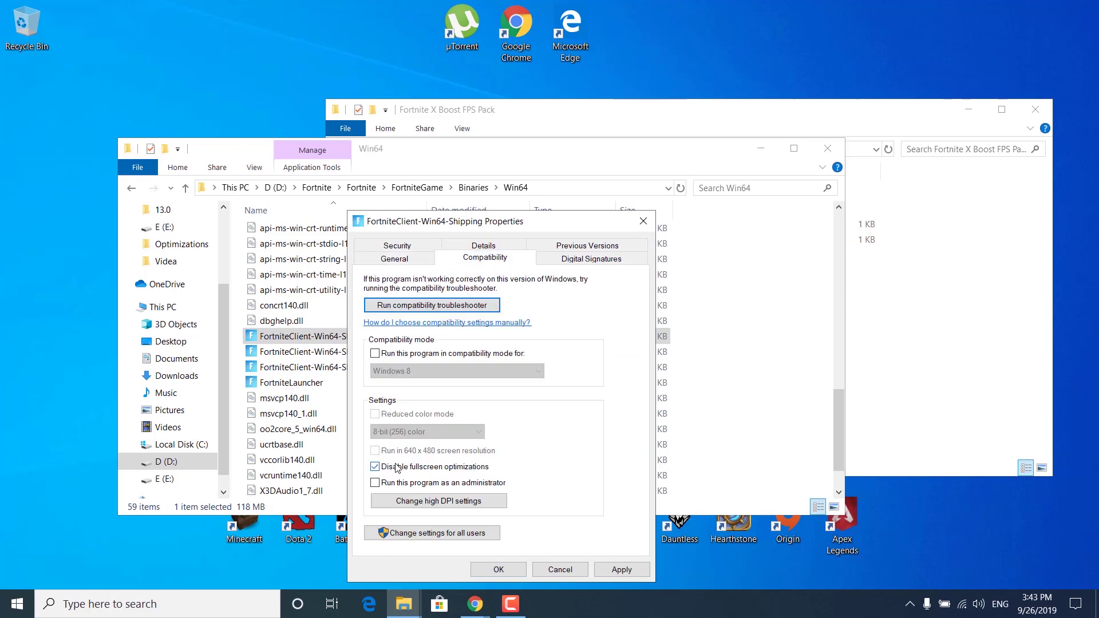
Override high DPI scaling behavior, apply the compatibility changes, and close the Win64 window.
left_click(404, 502)
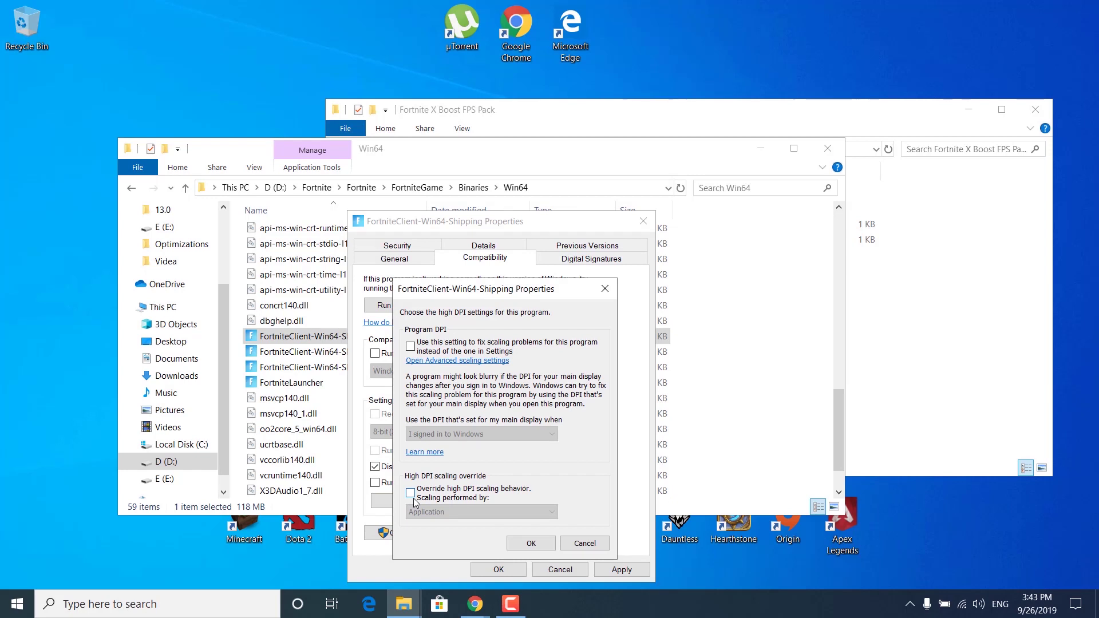
left_click(410, 493)
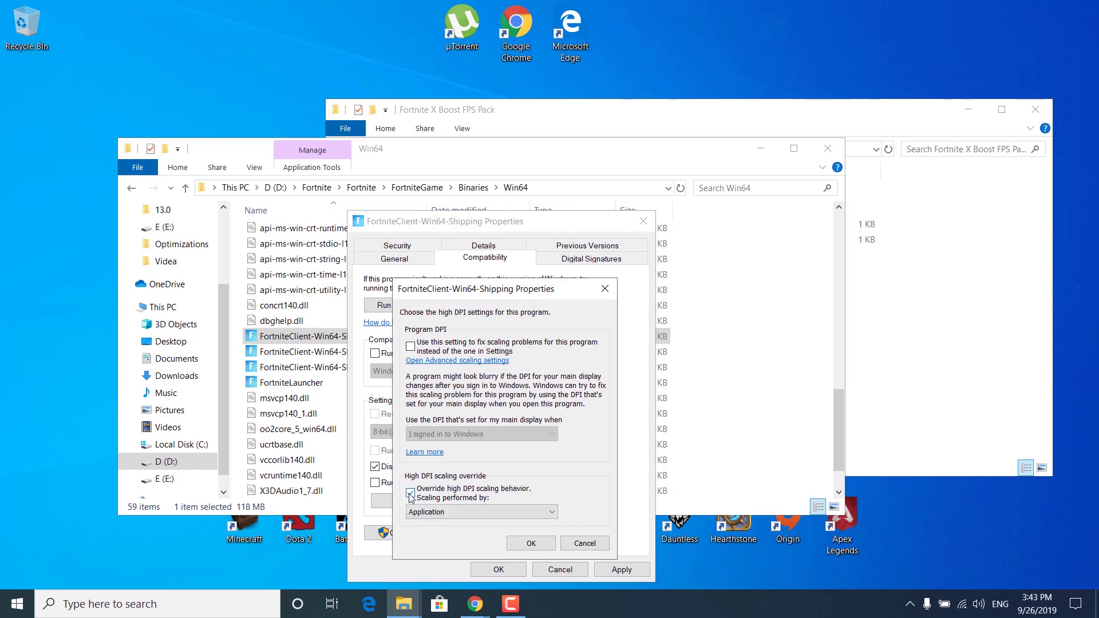
left_click(528, 544)
left_click(622, 569)
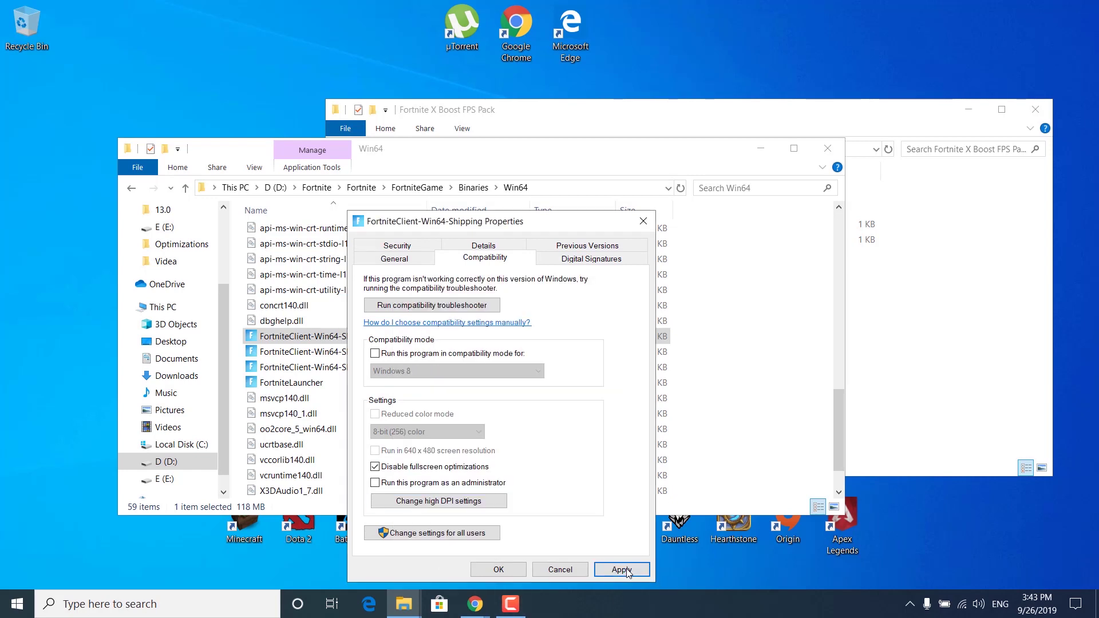
left_click(498, 570)
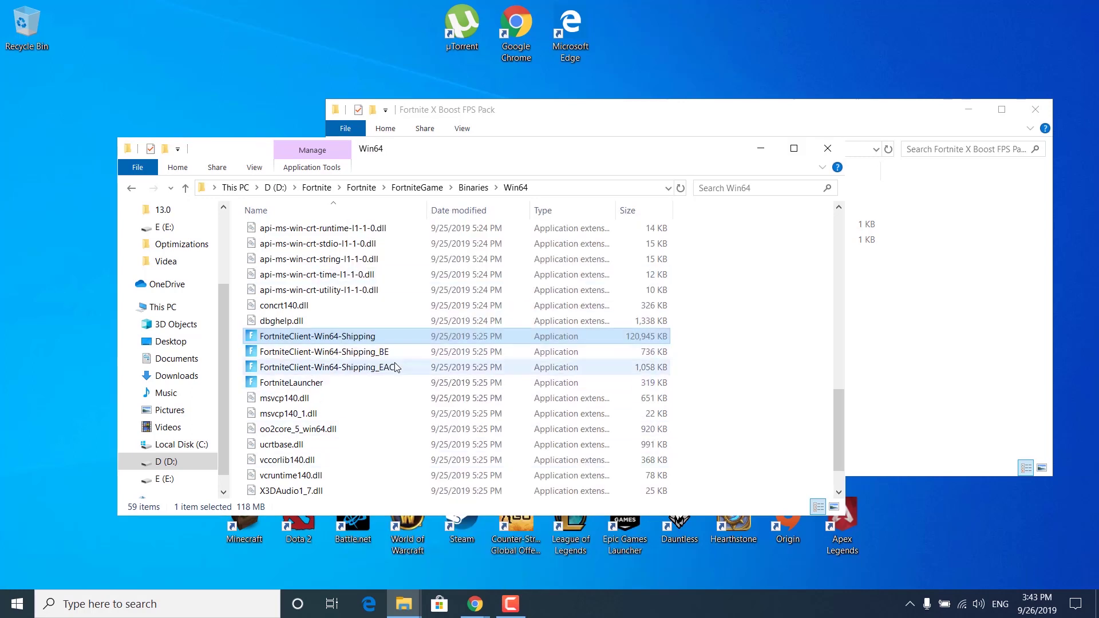
left_click(379, 381)
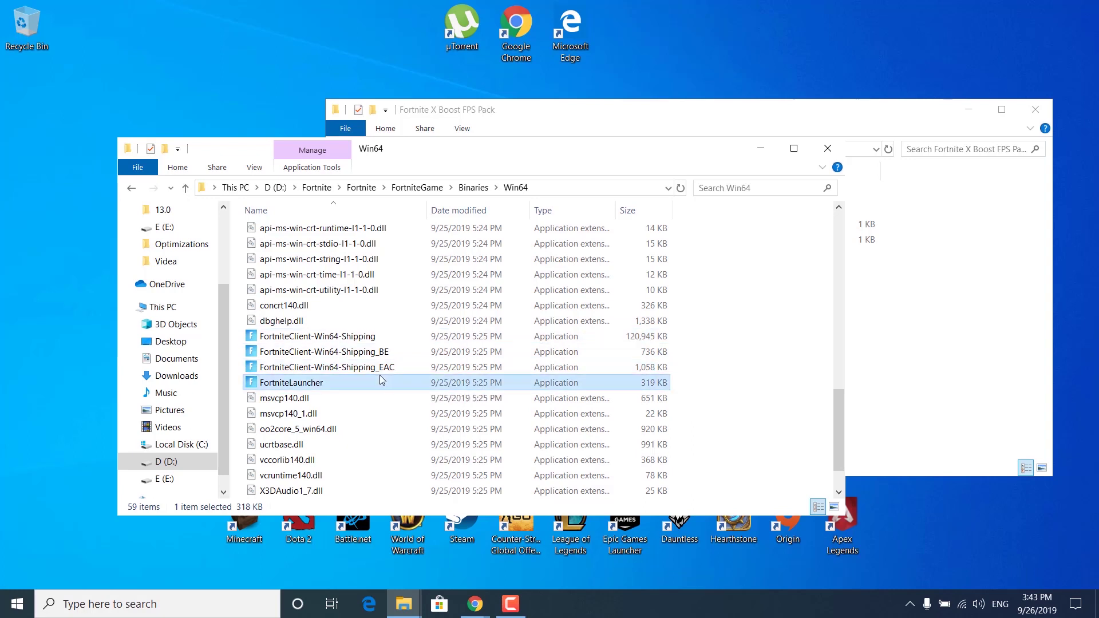
left_click(827, 148)
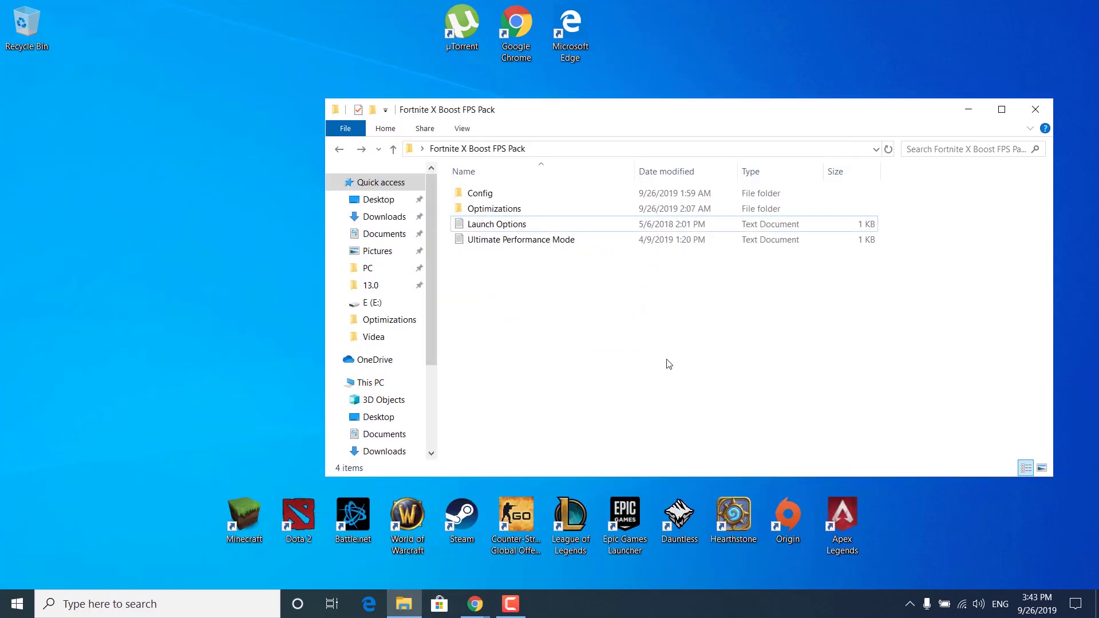
Merge FortniteHighPriority.reg from Optimizations > Fortnite Priority into the registry and confirm.
double_click(607, 212)
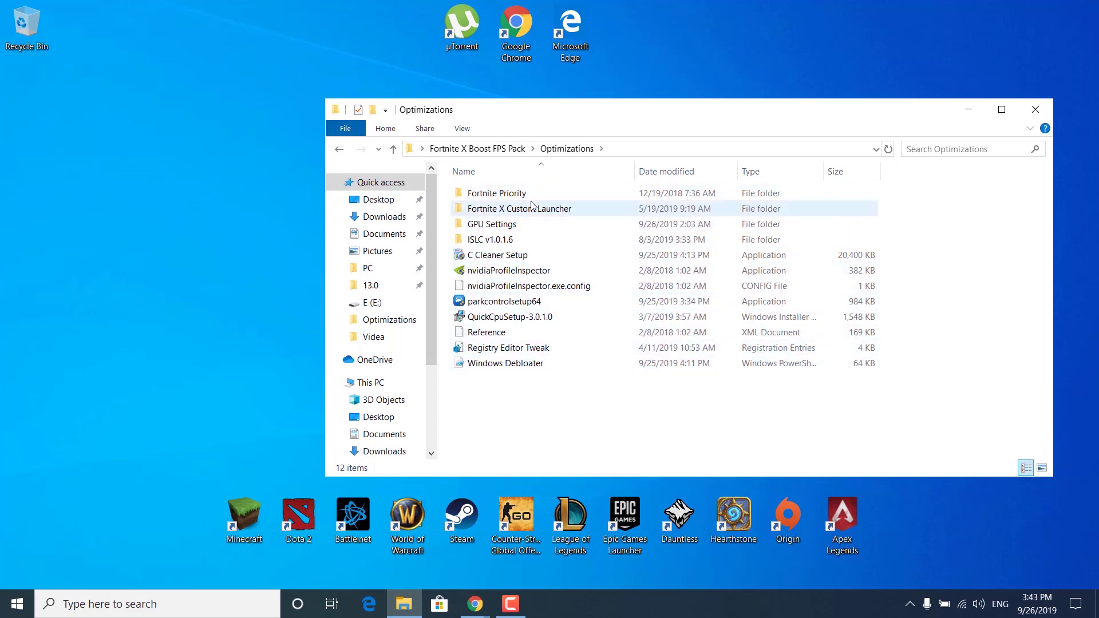
double_click(496, 195)
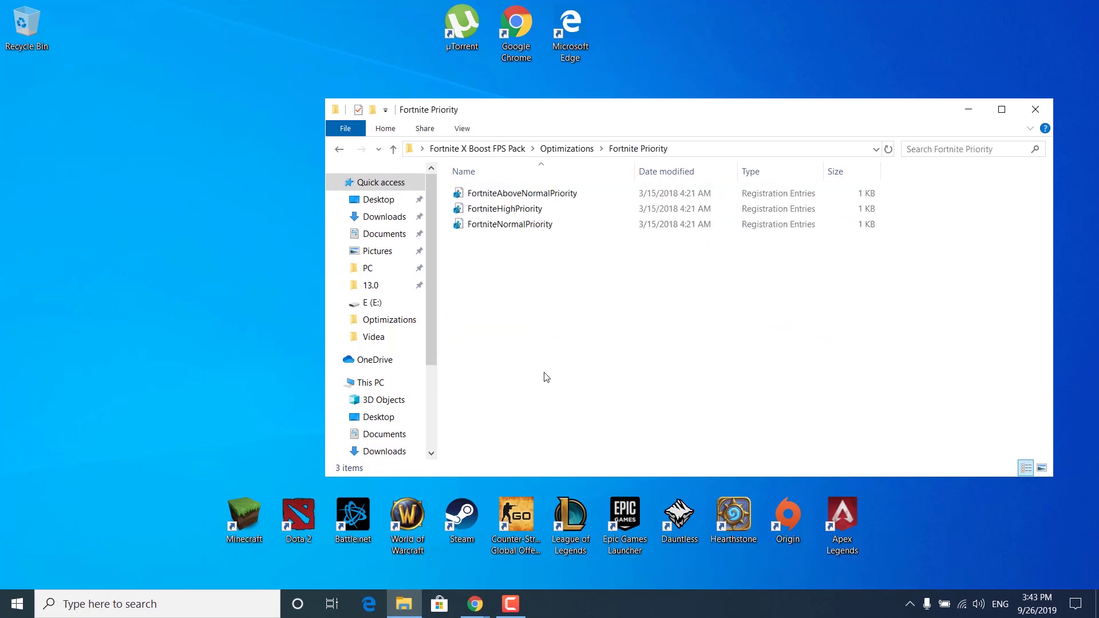
double_click(514, 213)
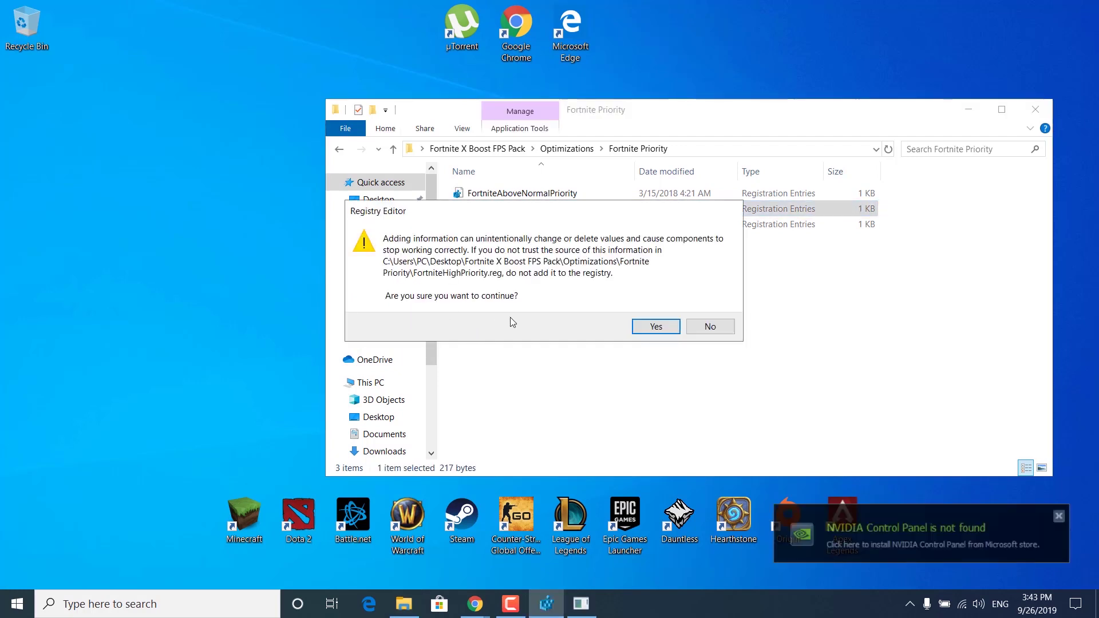
left_click(638, 333)
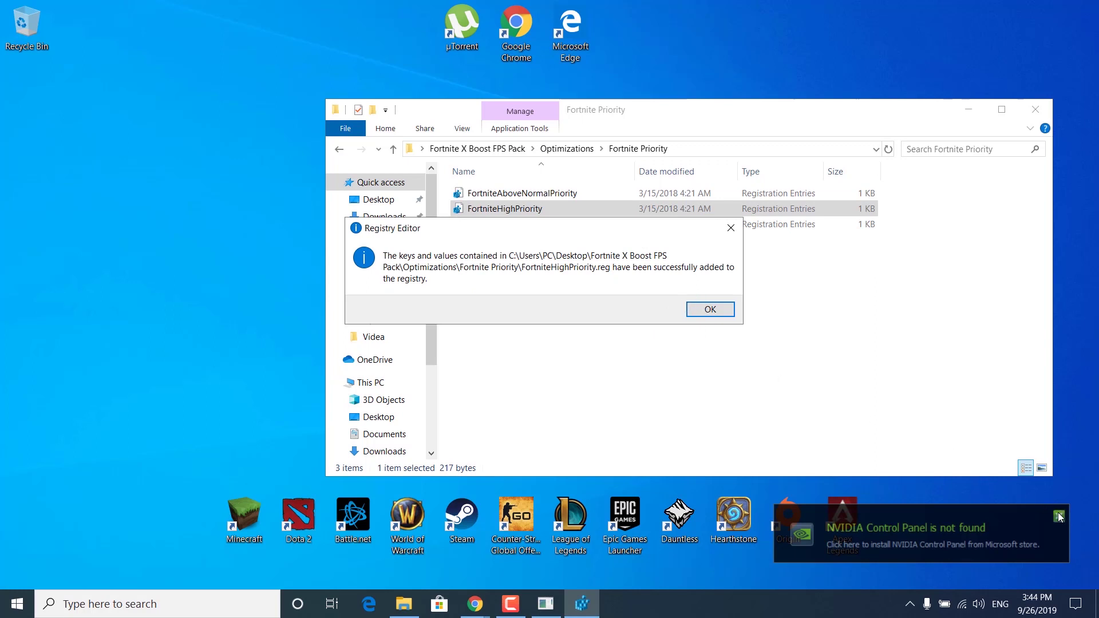
left_click(710, 309)
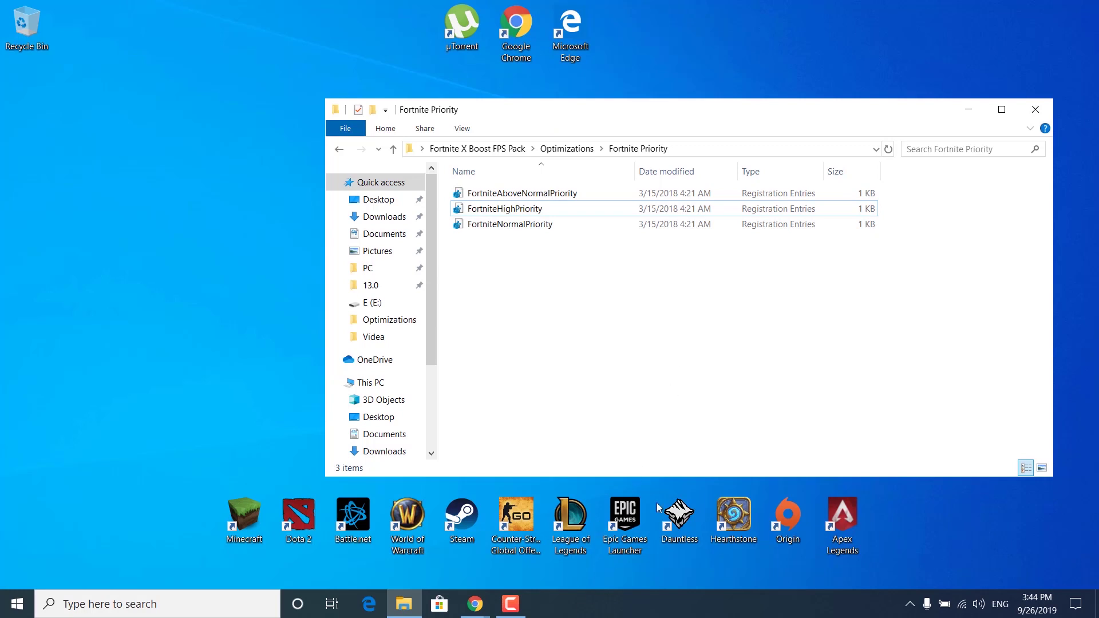
Launch Task Manager and view the CPU page showing 6 cores and 12 logical processors.
right_click(634, 603)
left_click(695, 529)
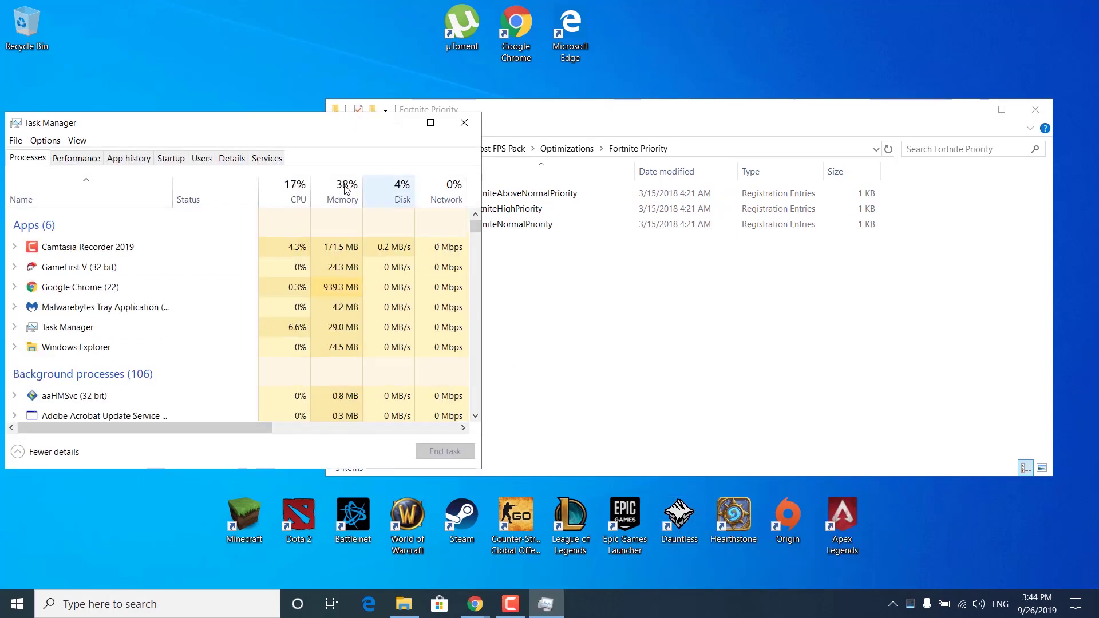
left_click_drag(202, 129, 337, 144)
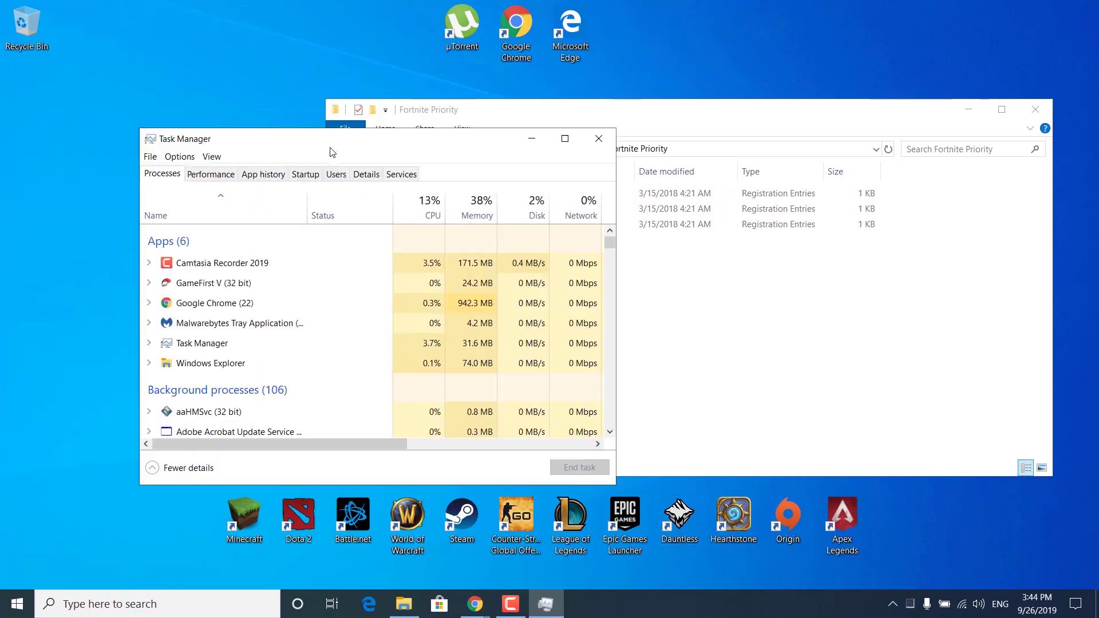
left_click(210, 175)
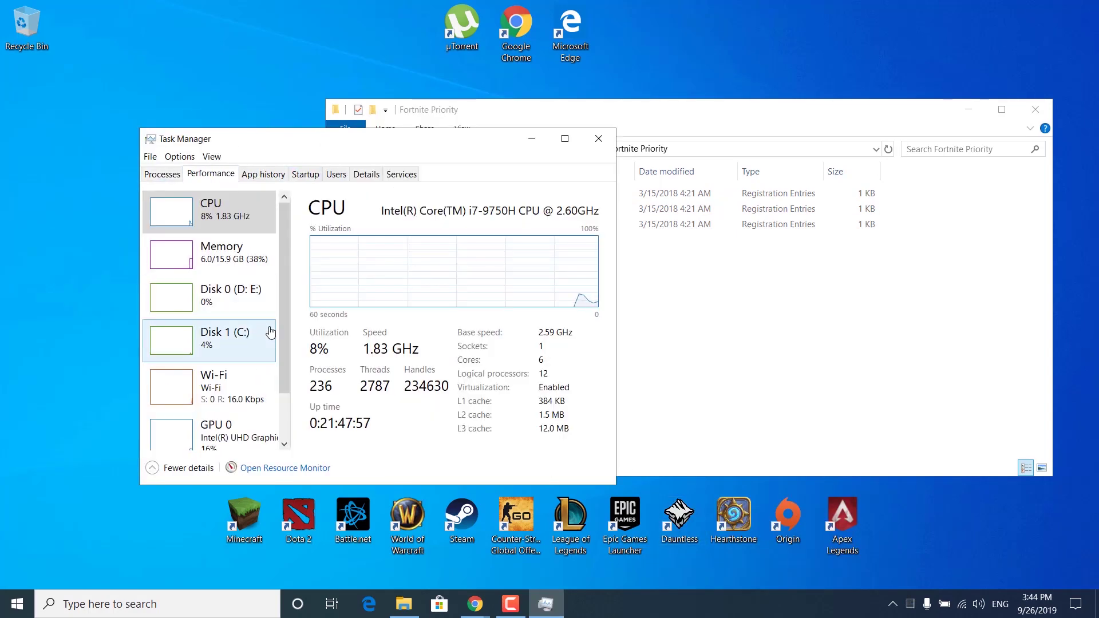
left_click(717, 329)
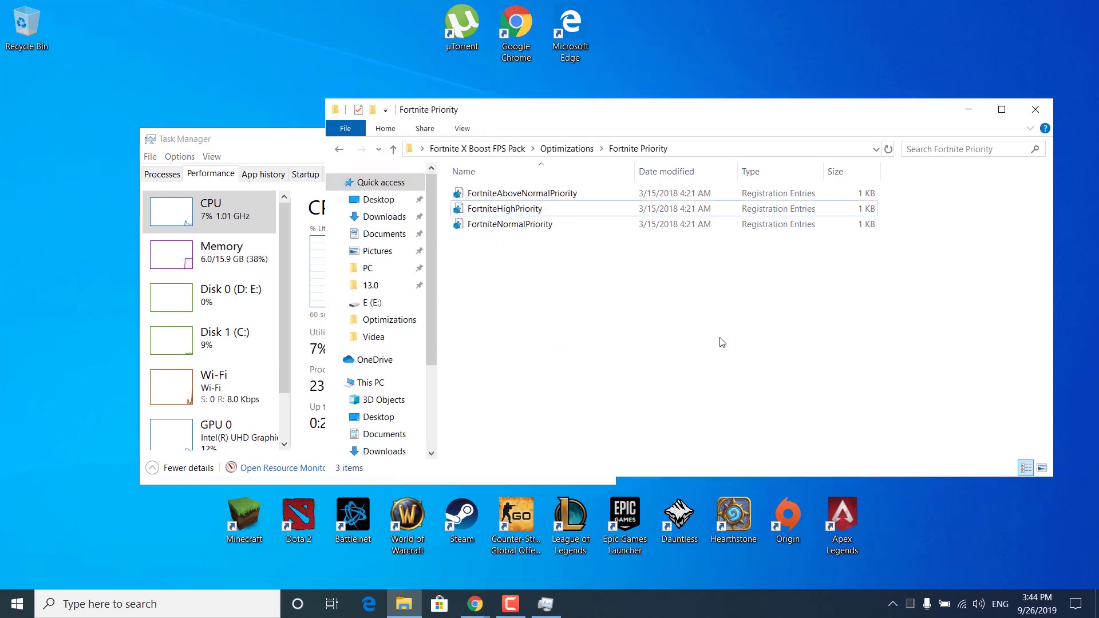
Navigate from Fortnite X Boost FPS Pack through Optimizations into Fortnite X Custom Launcher.
left_click(477, 148)
double_click(517, 209)
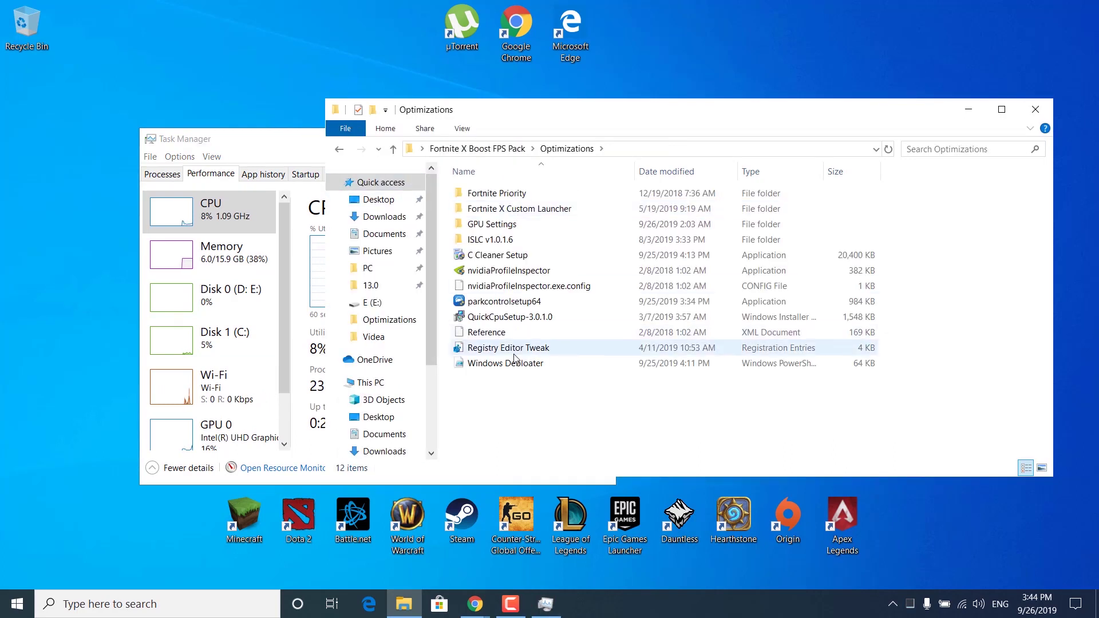
double_click(518, 210)
left_click_drag(572, 109, 733, 127)
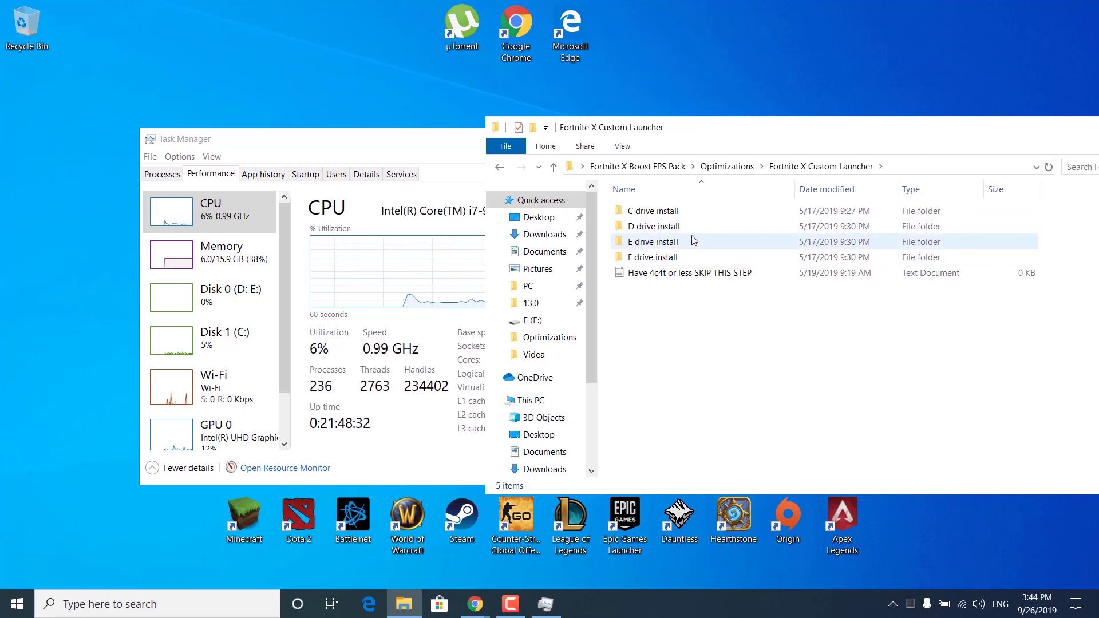
Drag the Fortnite 6c12t shortcut from C drive install > 6 Cores 12 Threads to the desktop.
double_click(671, 209)
left_click(432, 346)
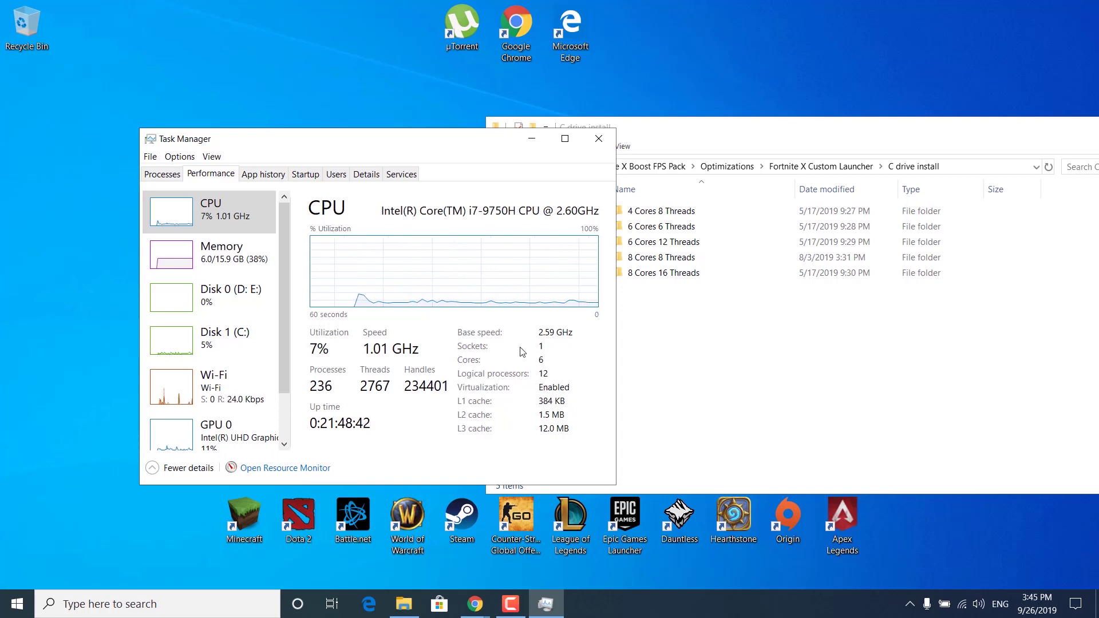
double_click(645, 243)
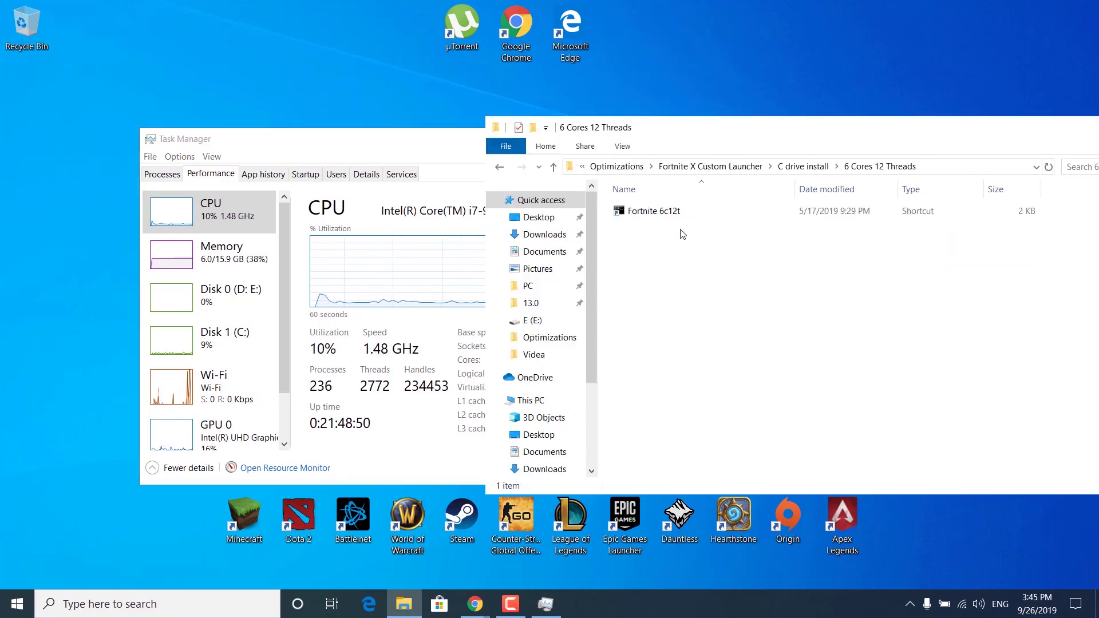
left_click_drag(652, 211, 69, 261)
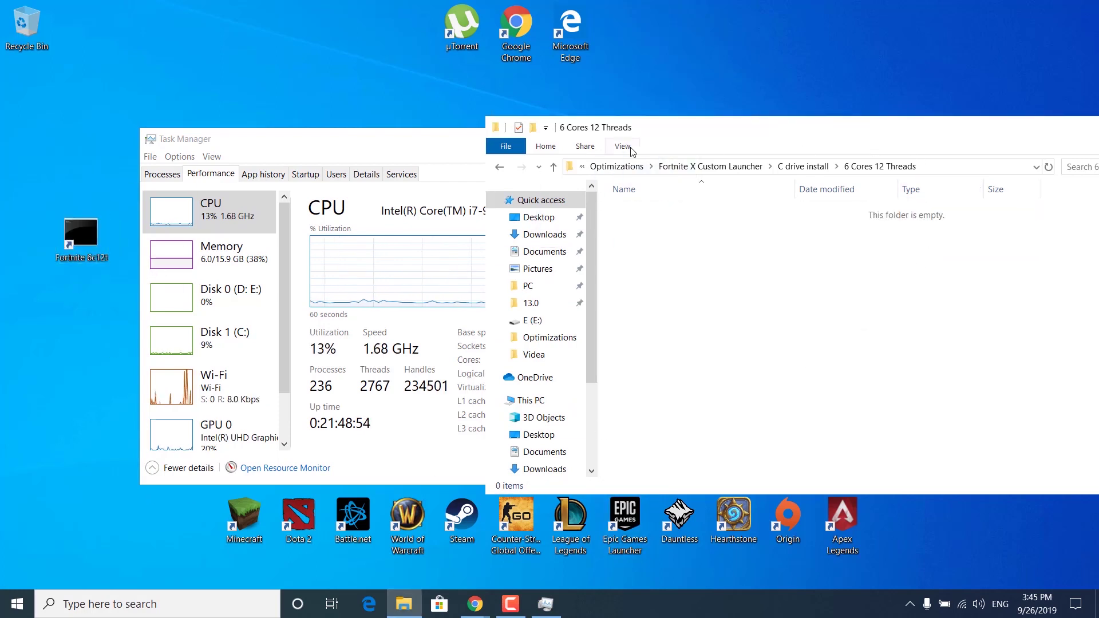
Close Task Manager, reposition the desktop shortcut, and return to Fortnite X Boost FPS Pack.
left_click(387, 142)
left_click(599, 138)
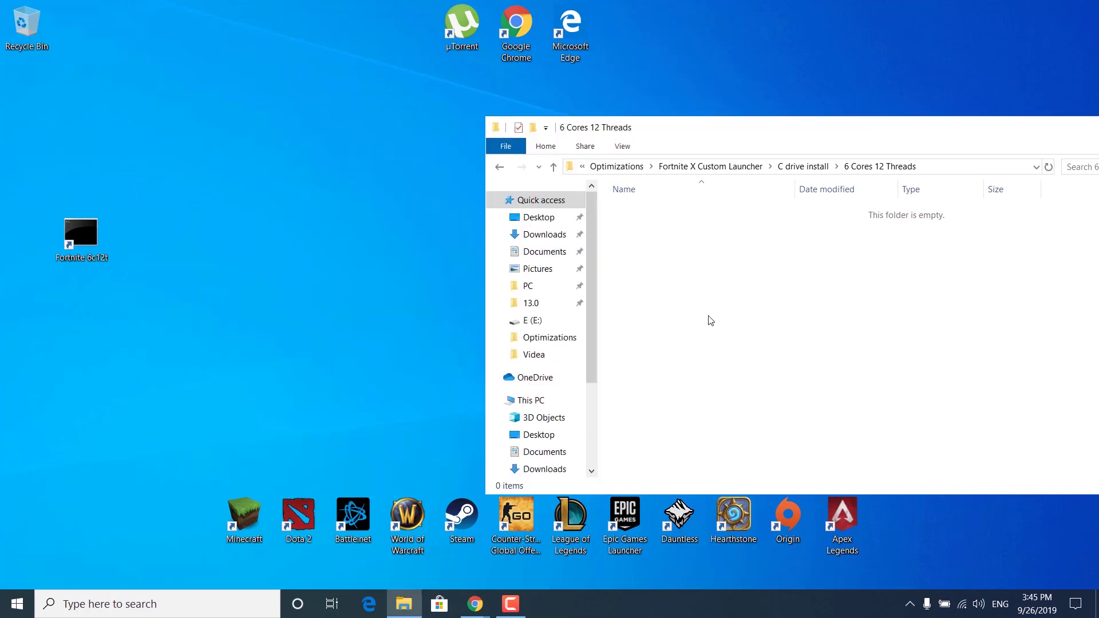
left_click_drag(93, 242, 352, 229)
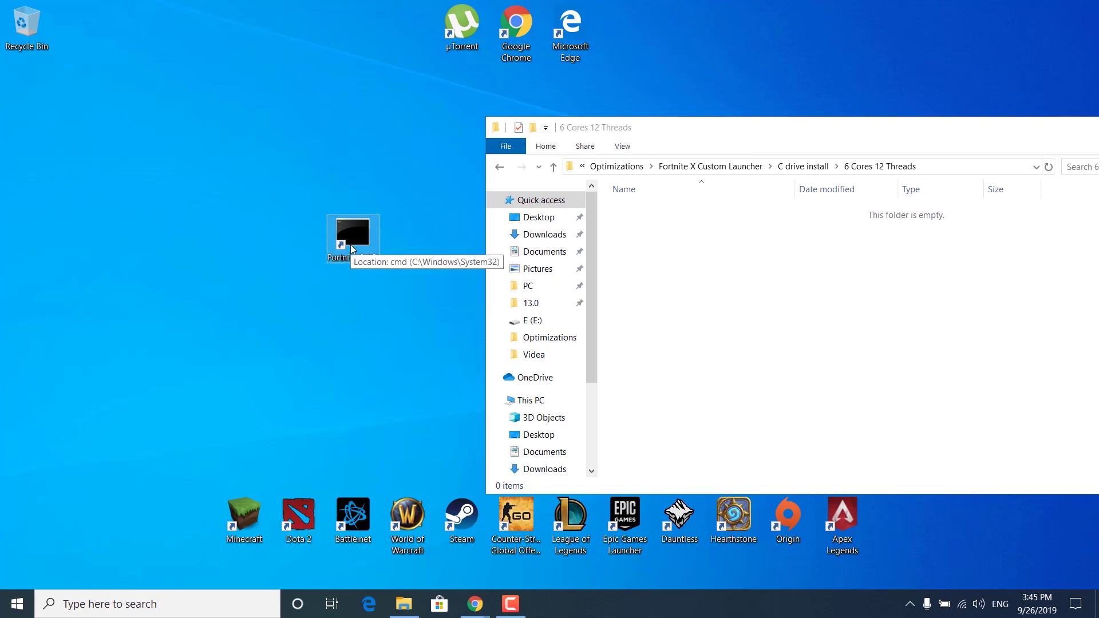
left_click(617, 166)
left_click(630, 166)
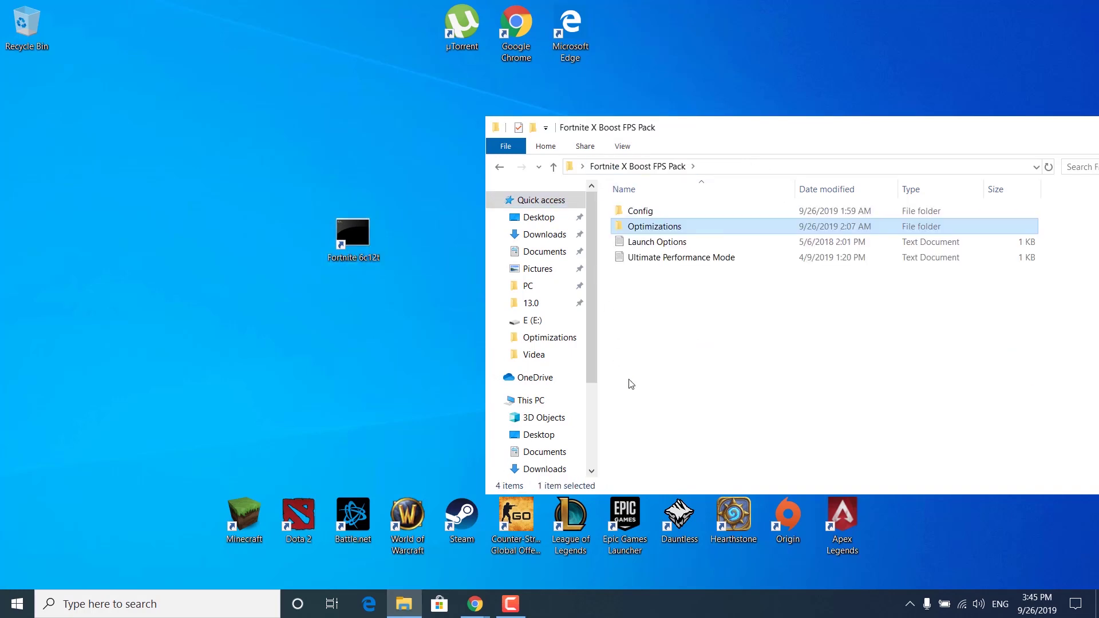
Open the Ultimate Performance Mode note and launch Command Prompt as administrator.
double_click(691, 259)
left_click_drag(672, 129, 453, 101)
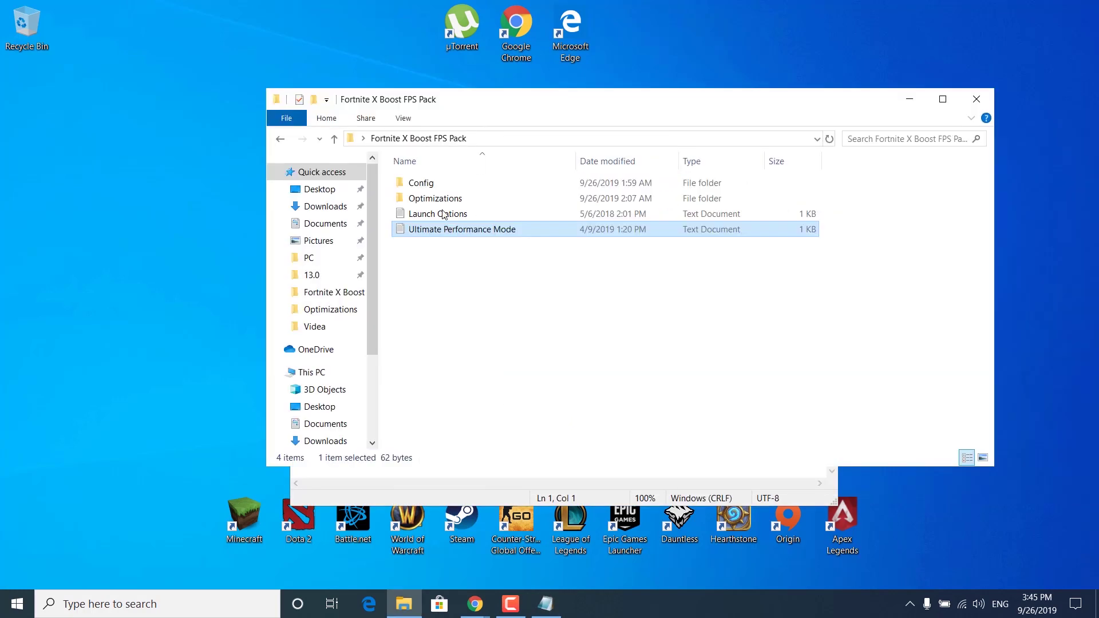
left_click(432, 484)
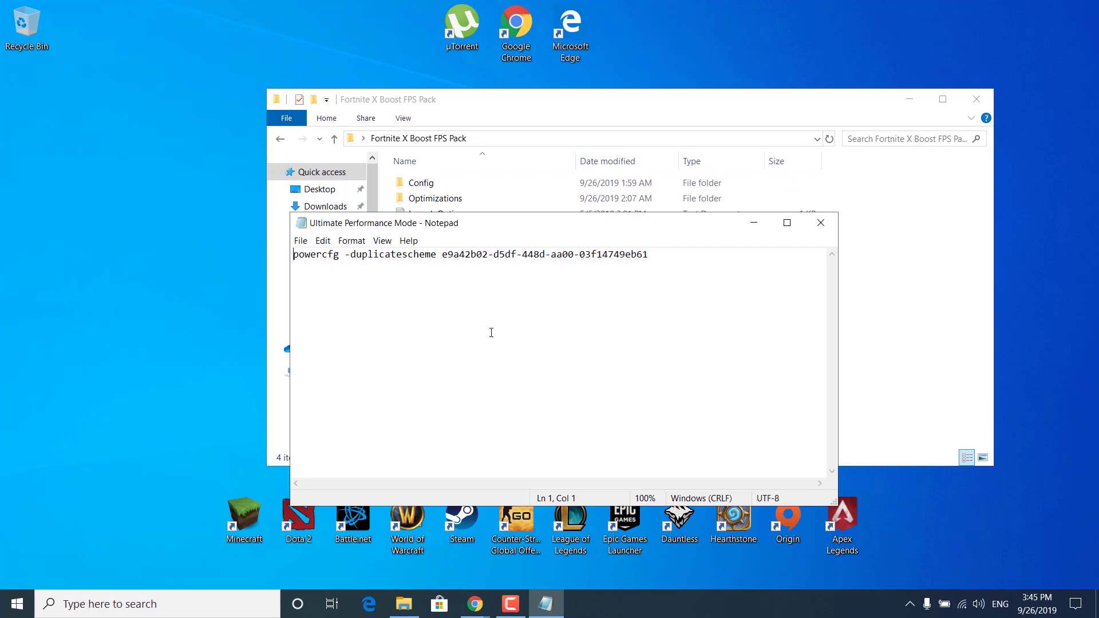
left_click(200, 605)
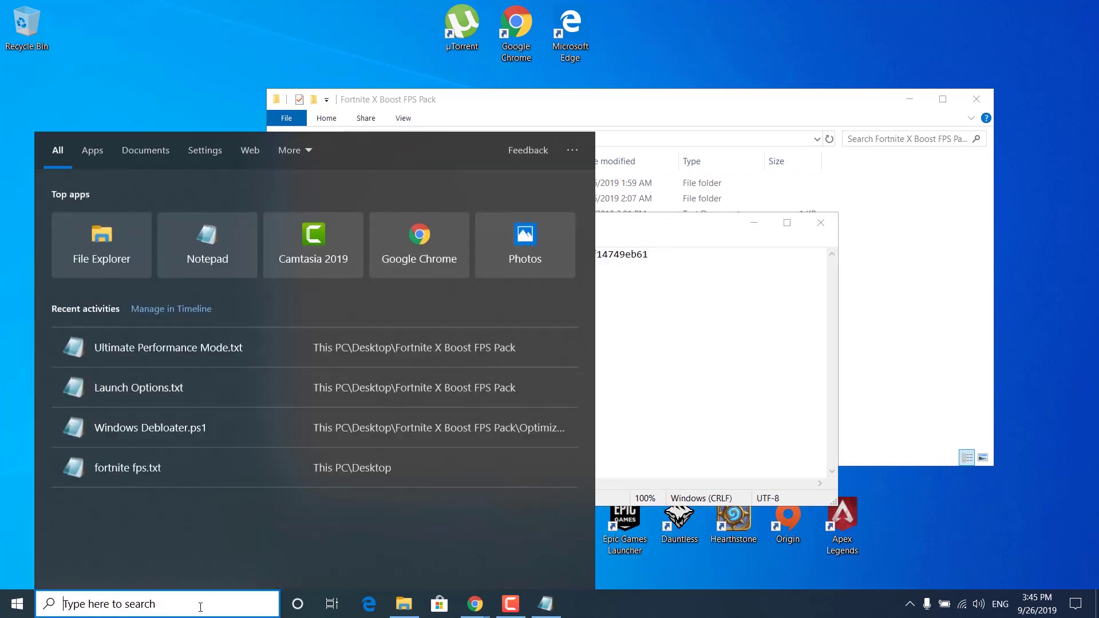
type("cmd")
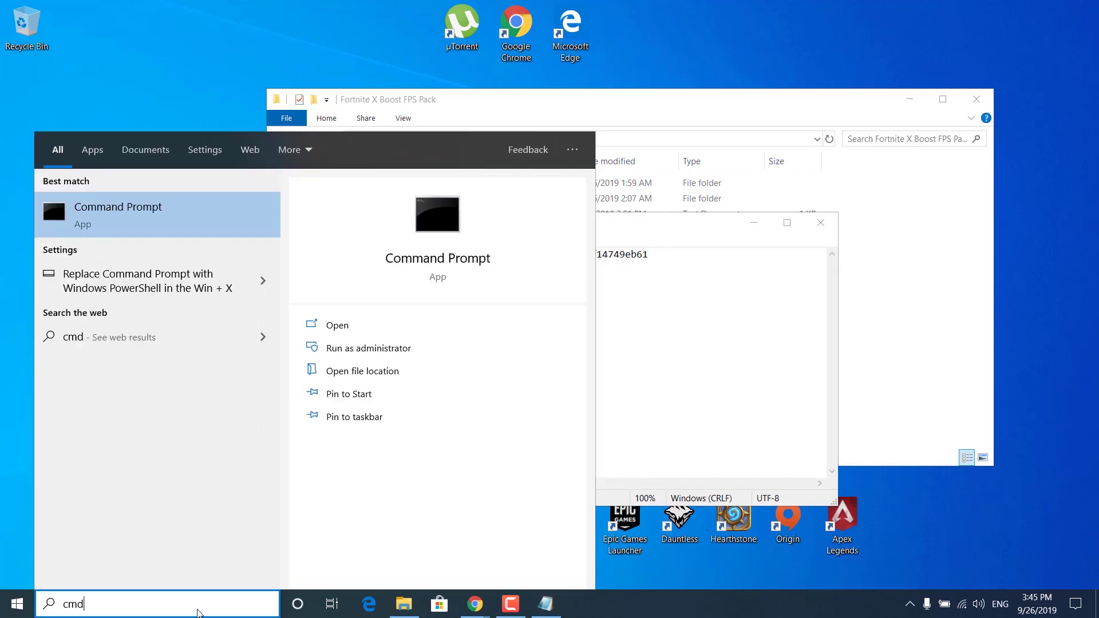
right_click(150, 223)
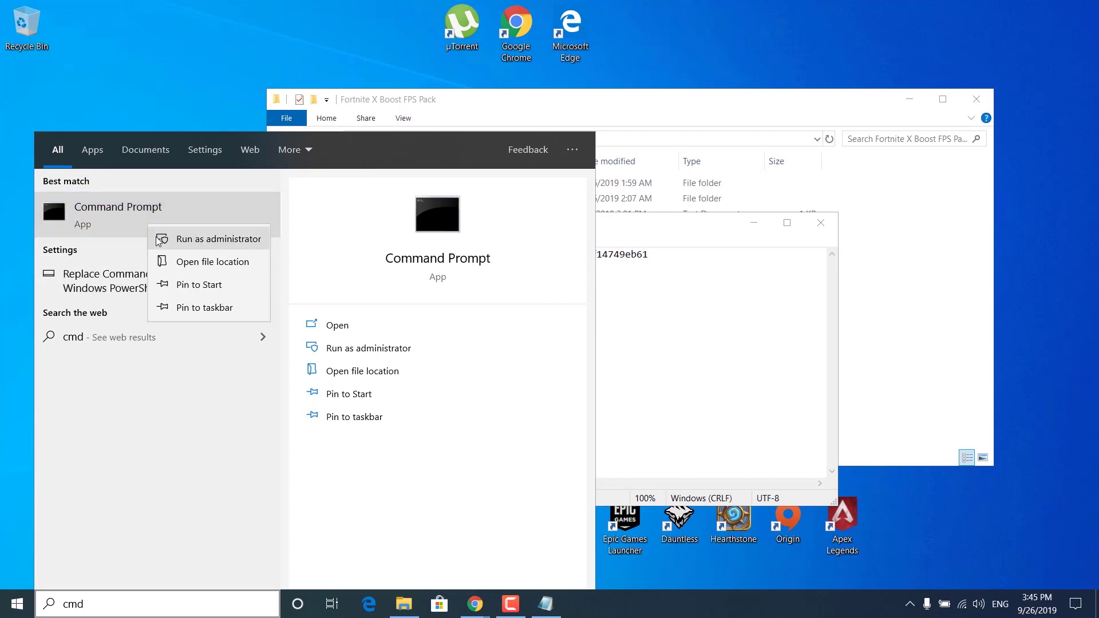
left_click(159, 239)
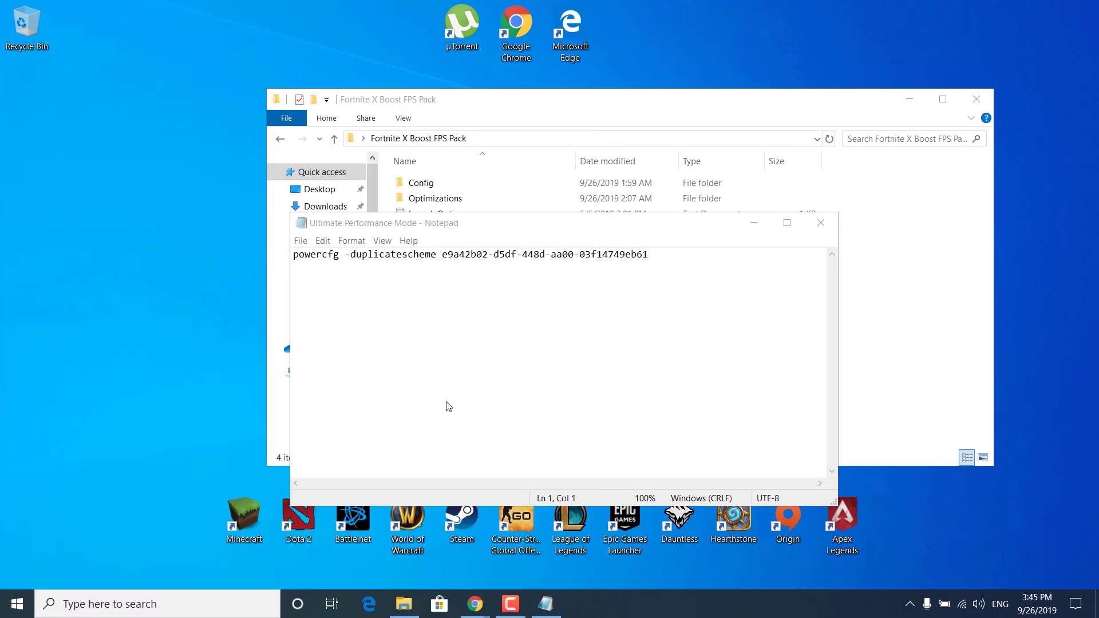
Copy the powercfg -duplicatescheme line into the admin console, run it, and close the console.
left_click(812, 396)
left_click_drag(651, 254, 293, 254)
right_click(383, 262)
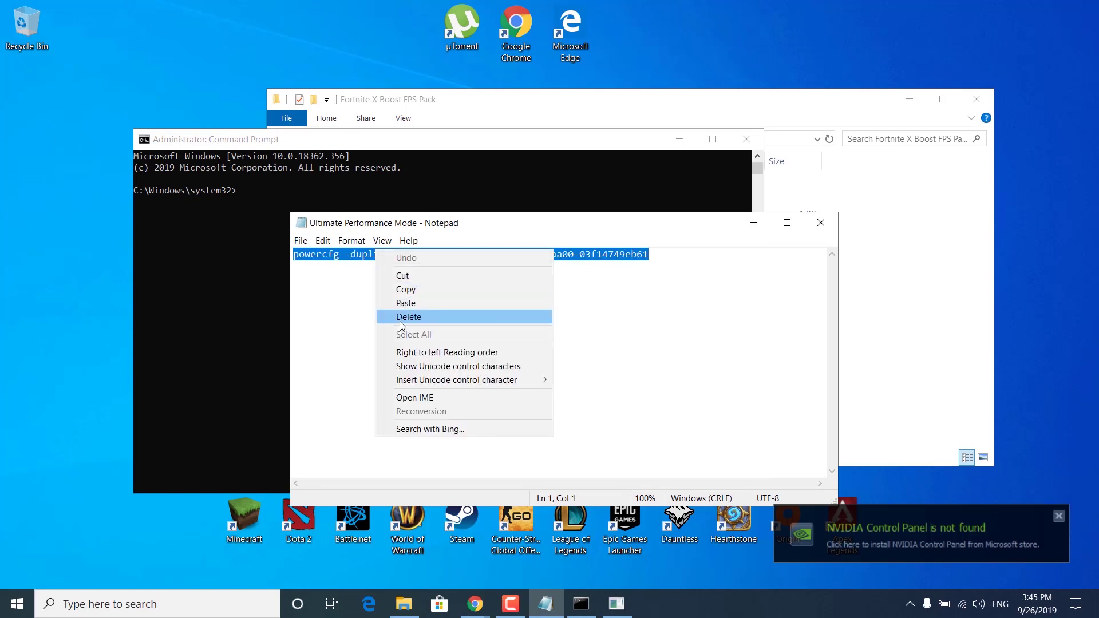
left_click(408, 289)
left_click(200, 263)
key("ctrl+v")
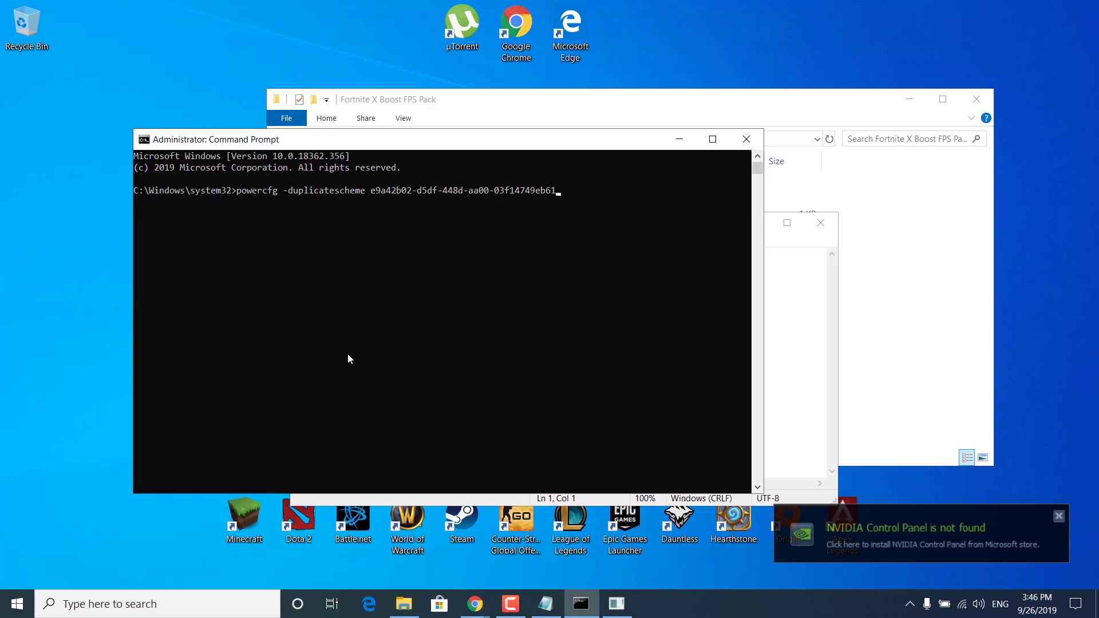
key("Return")
left_click(672, 191)
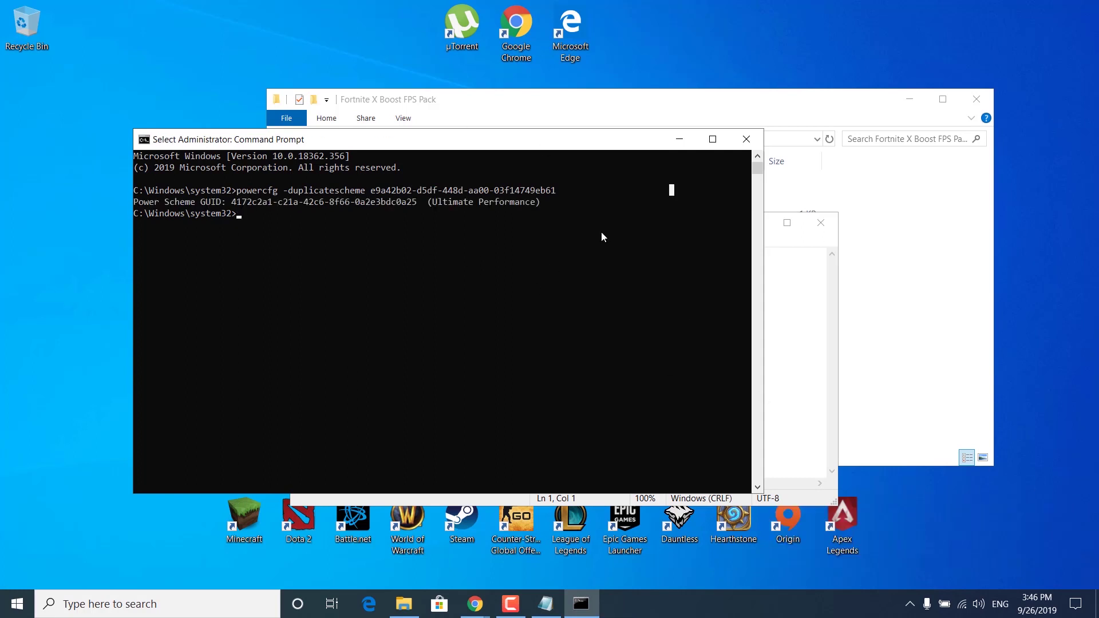
left_click(746, 139)
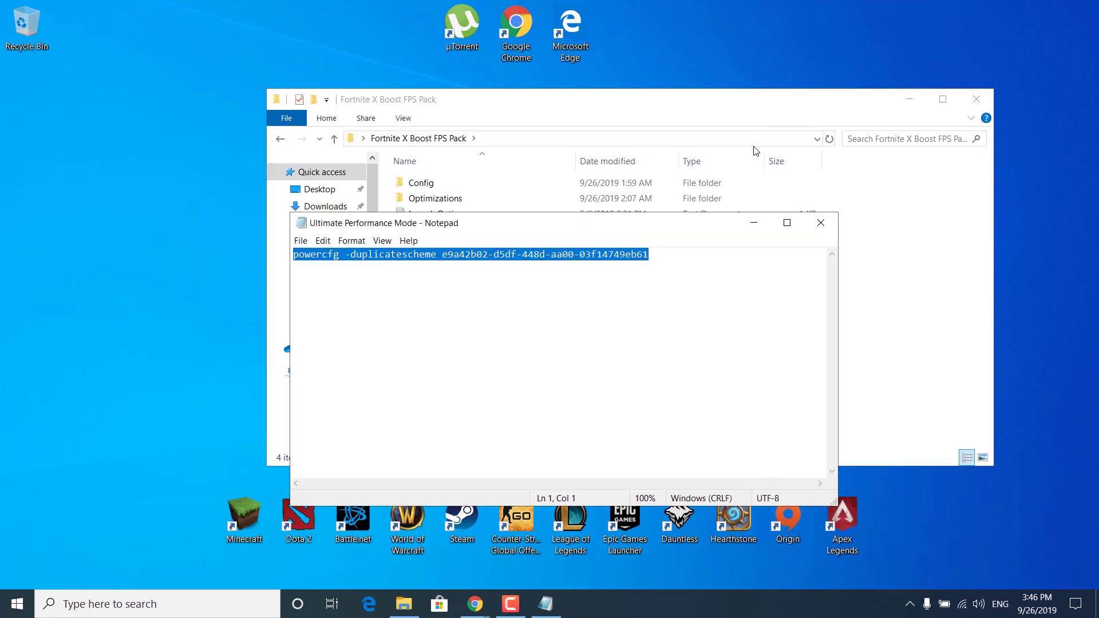
Switch the active power plan from Power Saver to Ultimate Performance via Edit power plan.
left_click(821, 222)
left_click(155, 613)
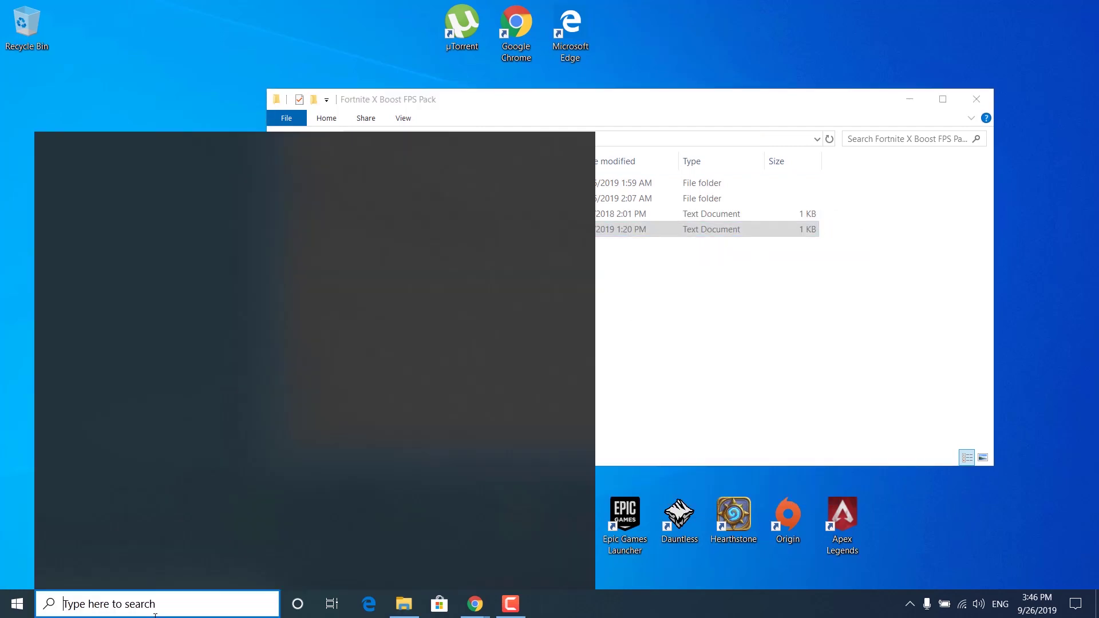
type("edit")
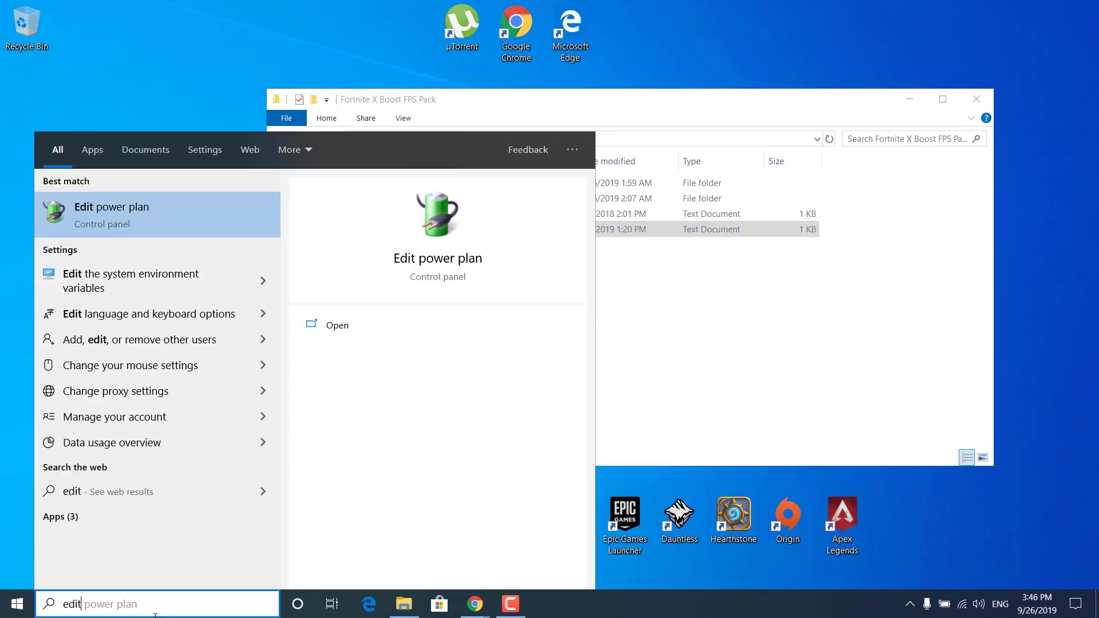
left_click(112, 215)
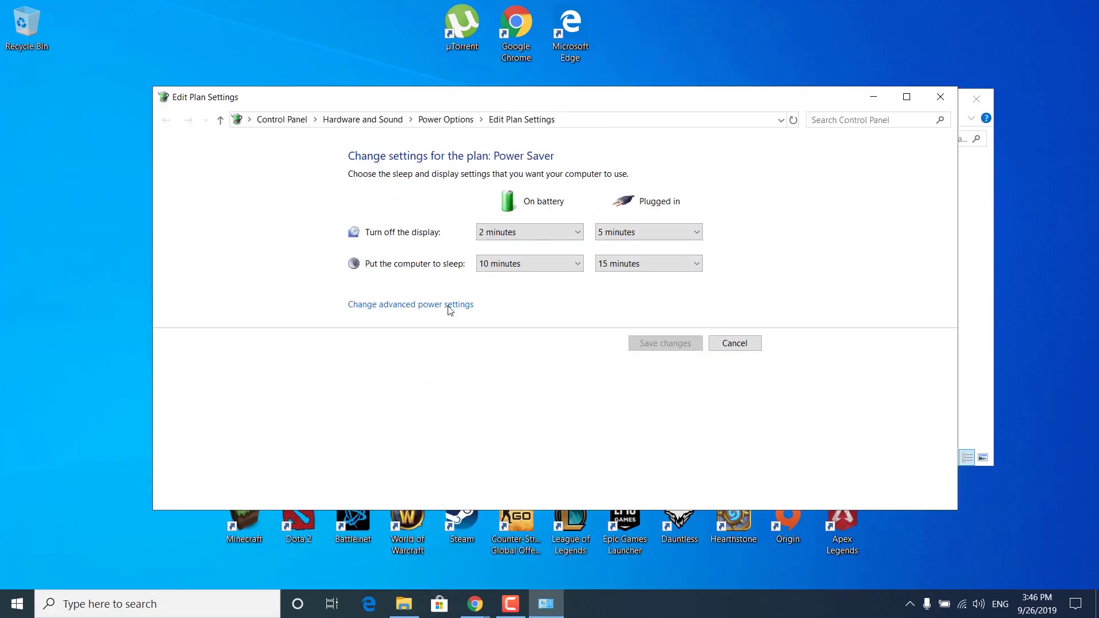
left_click(445, 121)
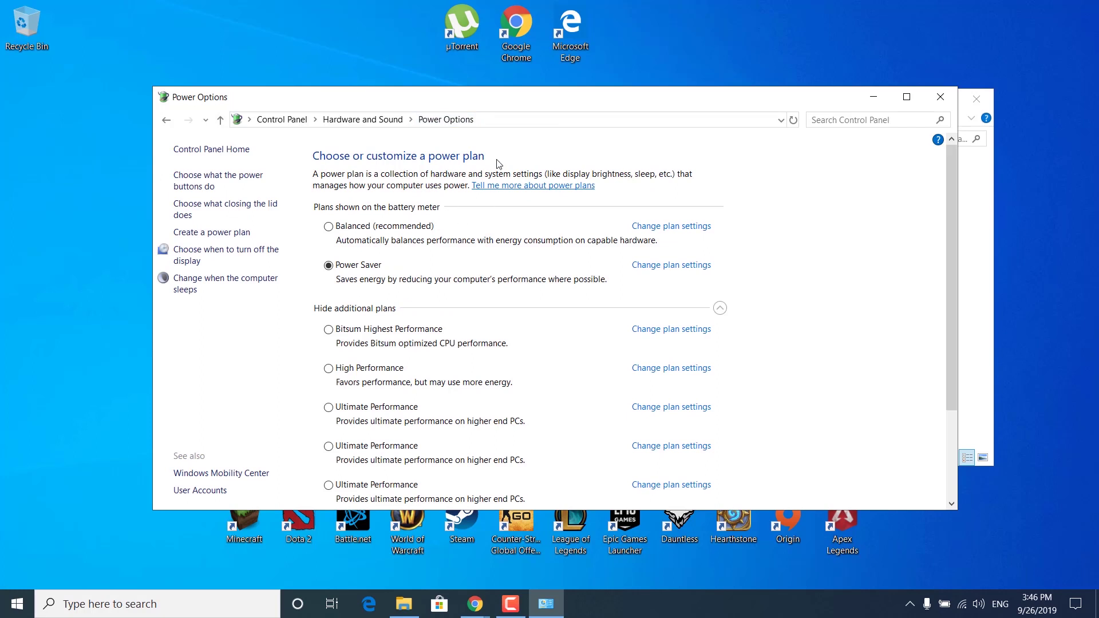
scroll(430, 352, "down", 1)
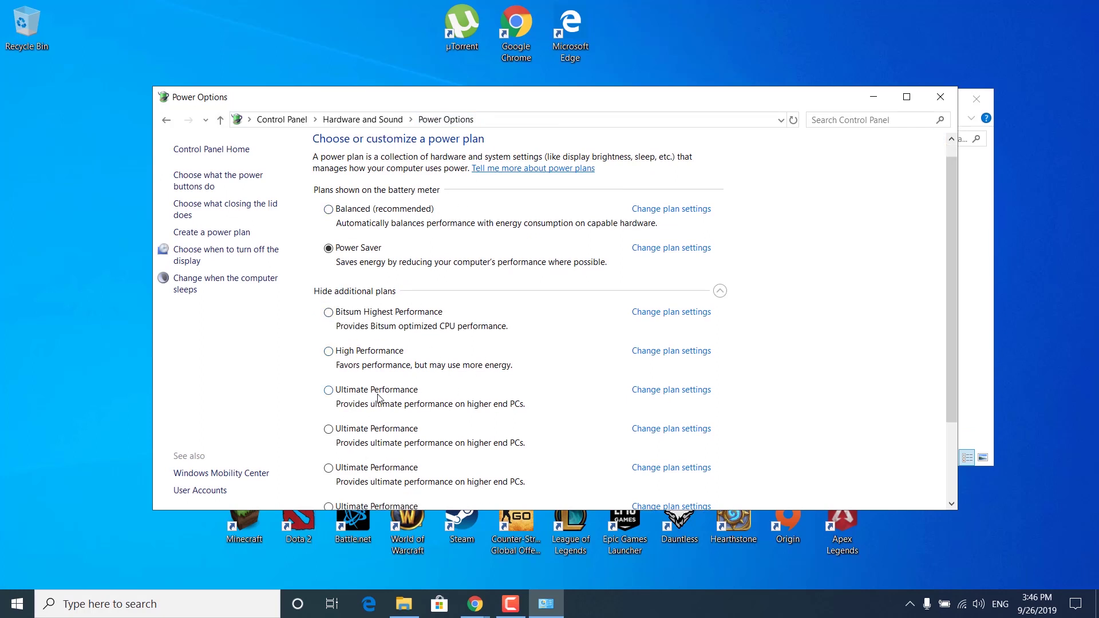
left_click(335, 392)
left_click(940, 97)
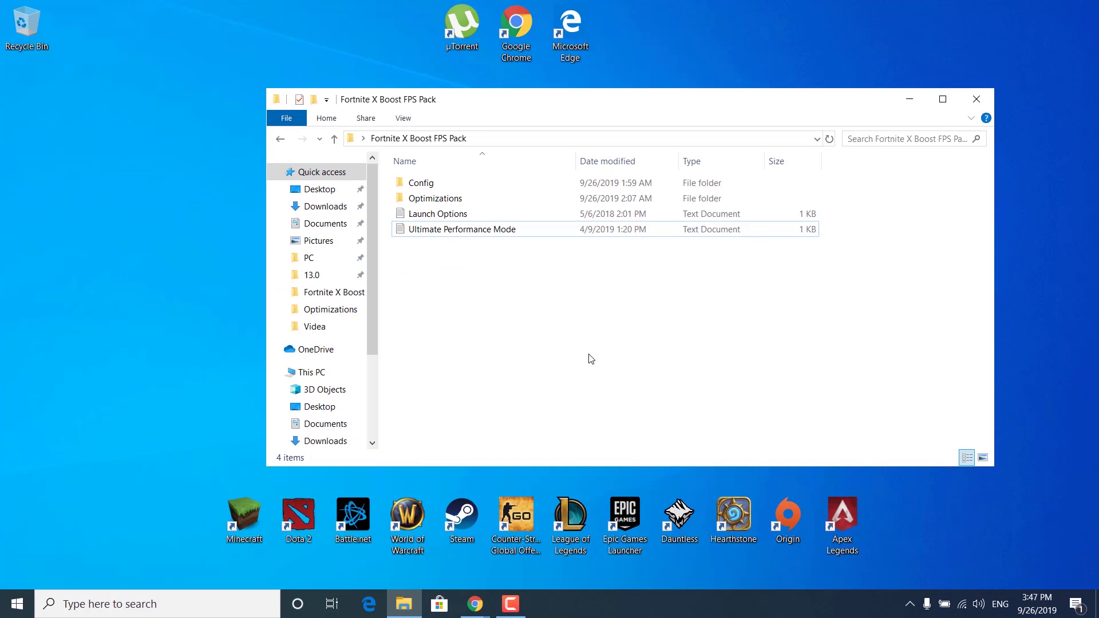
Launch NVIDIA Control Panel from the desktop, accept the license, and open Manage 3D settings.
left_click(108, 272)
right_click(105, 268)
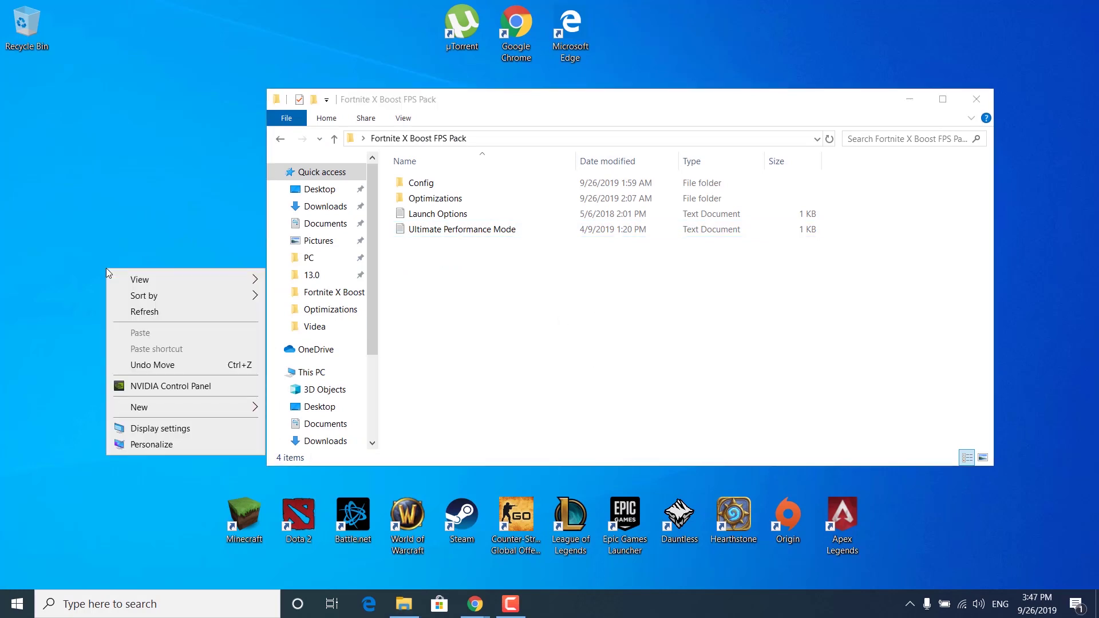
left_click(153, 386)
left_click(596, 442)
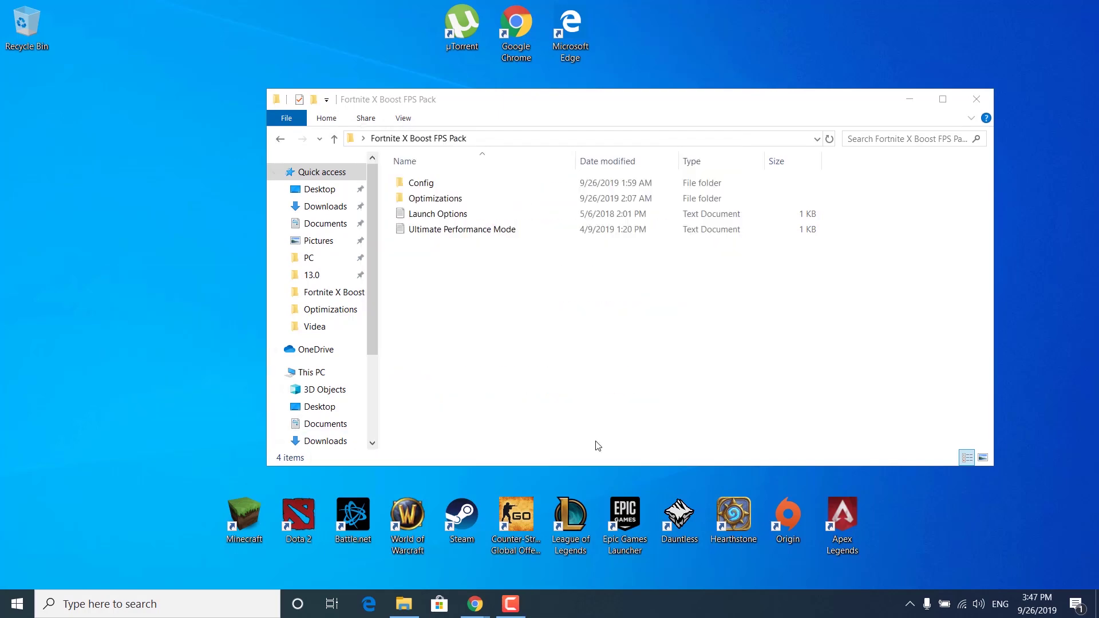
left_click(81, 116)
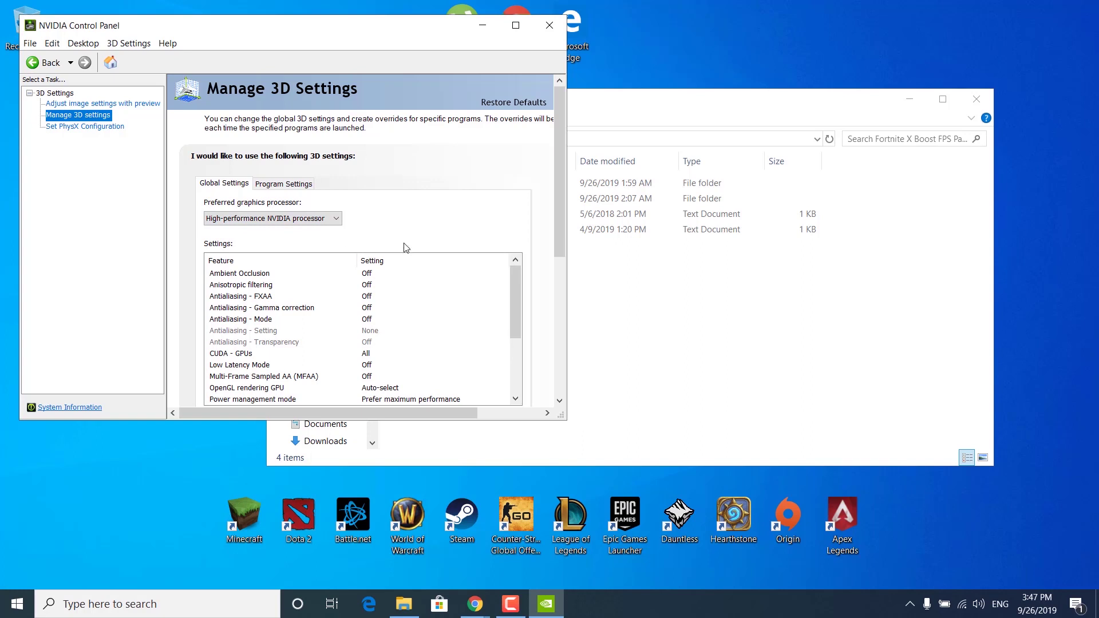
Compare the global 3D settings against GPU Settings reference screenshot 1.
left_click(612, 314)
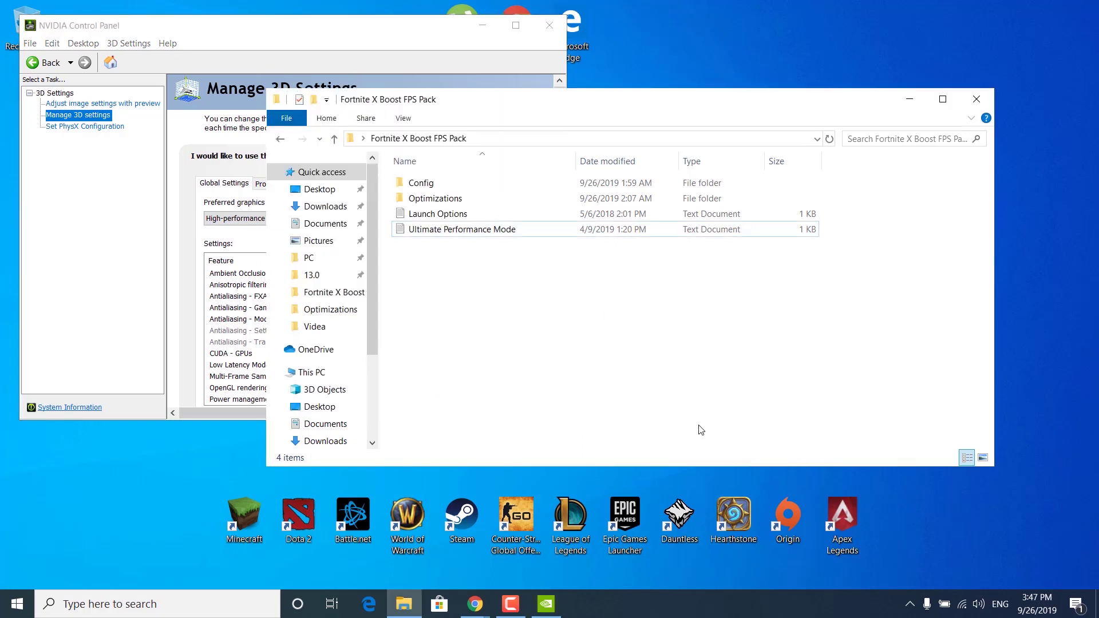
double_click(416, 200)
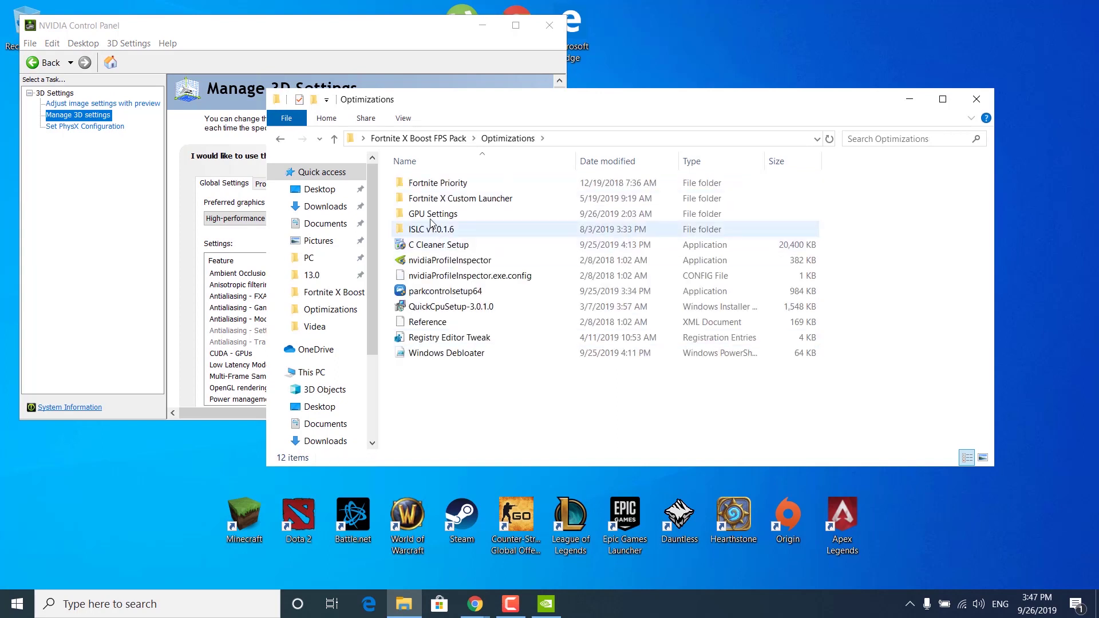
double_click(428, 217)
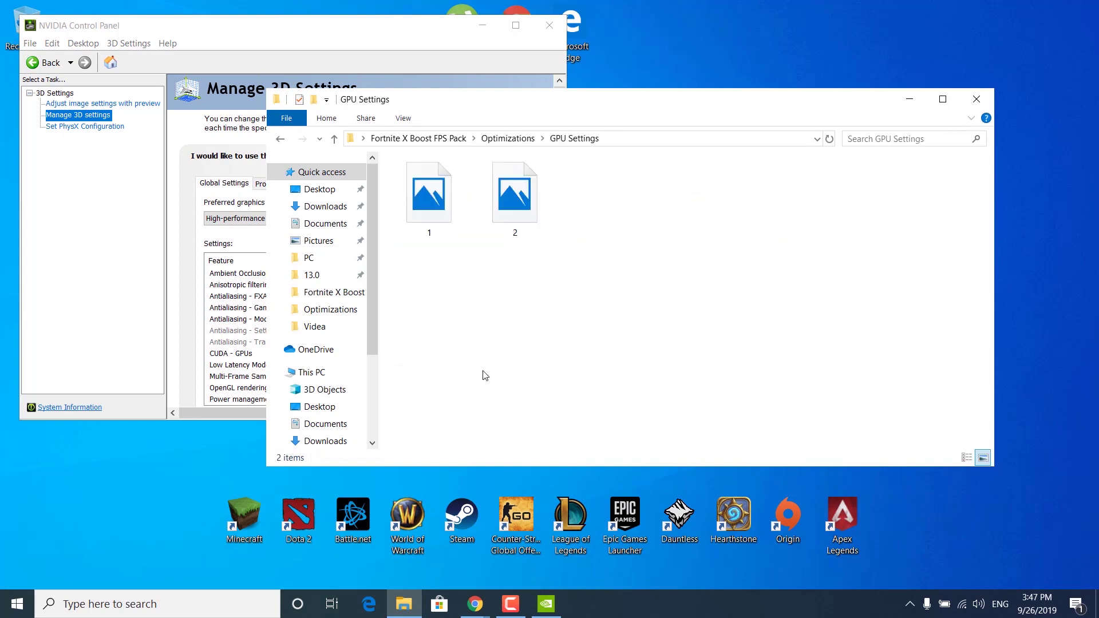
double_click(439, 216)
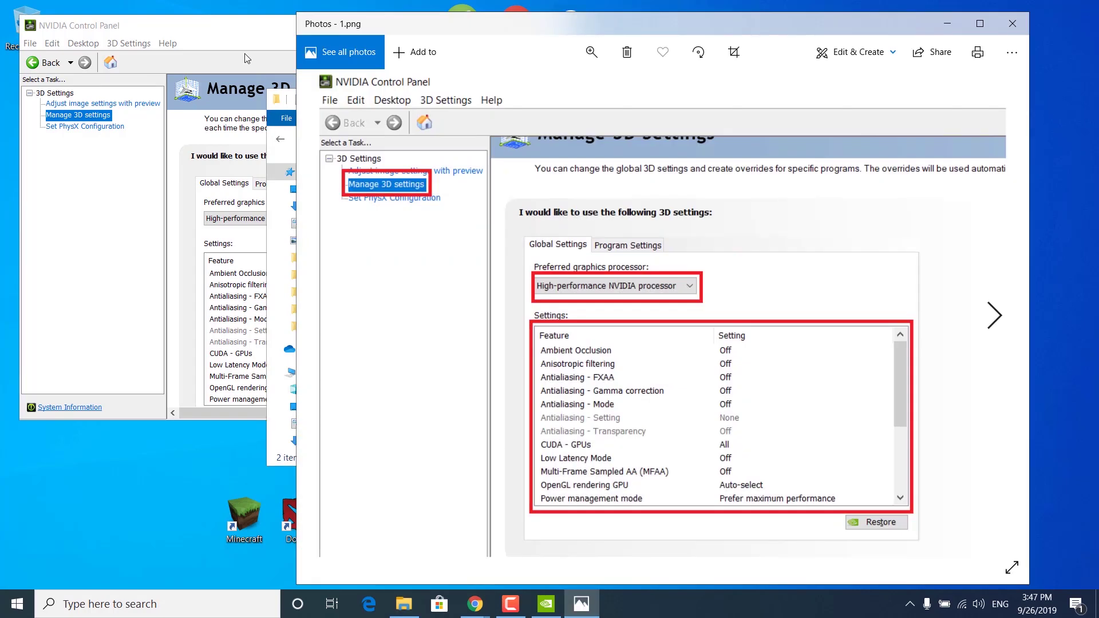
left_click(247, 58)
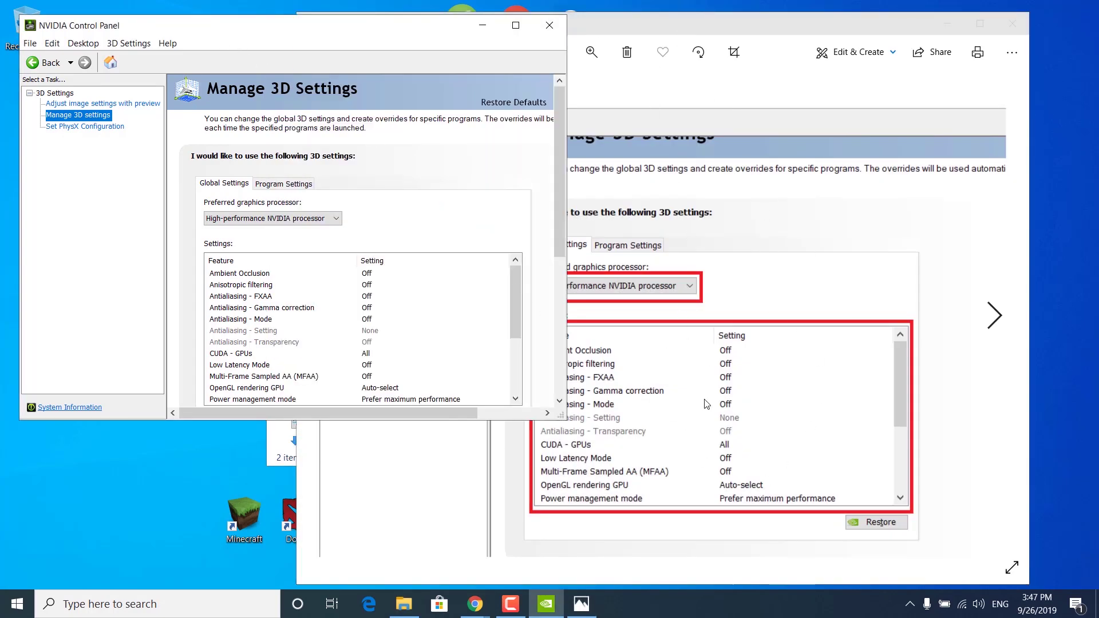
scroll(377, 347, "down", 3)
scroll(395, 306, "up", 3)
scroll(394, 306, "down", 3)
scroll(395, 306, "up", 3)
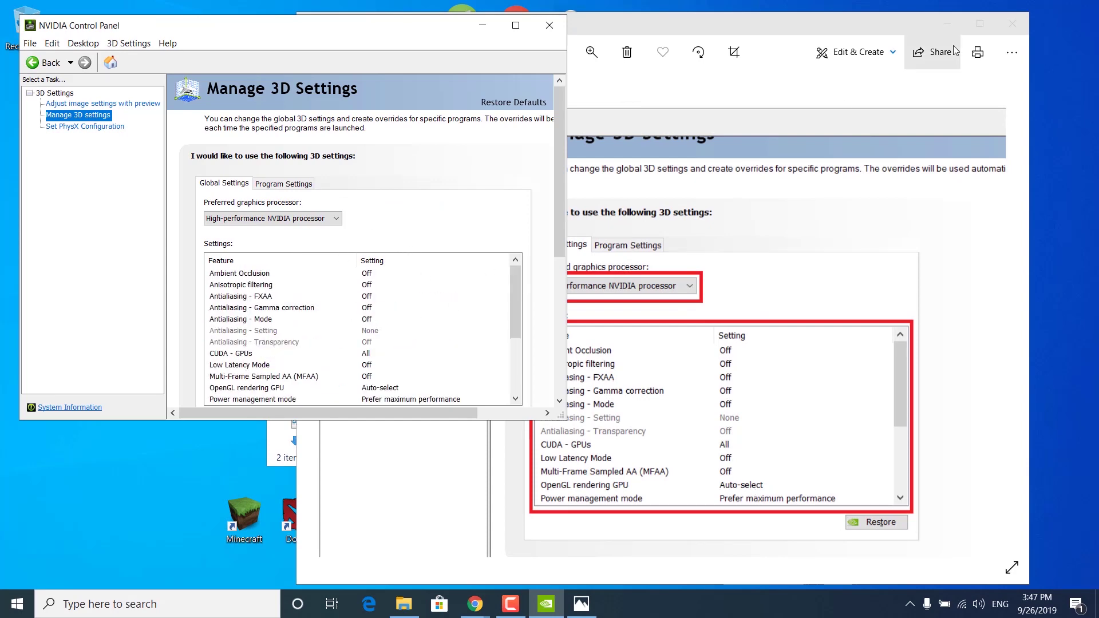
left_click(1010, 22)
Compare against reference screenshot 2, then close it and NVIDIA Control Panel.
double_click(515, 198)
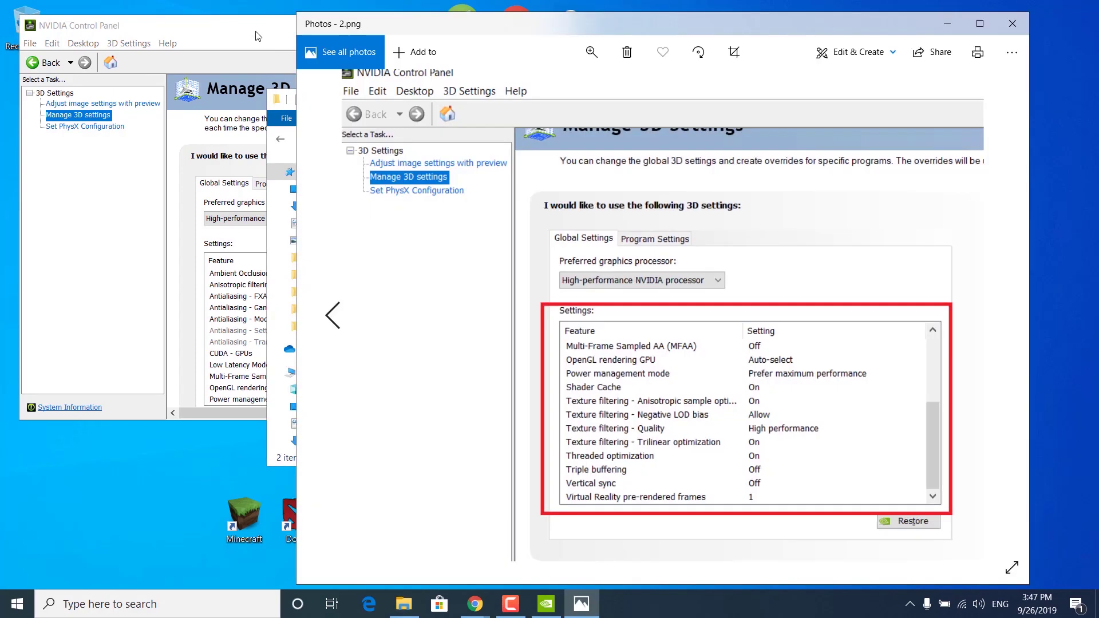
left_click(255, 32)
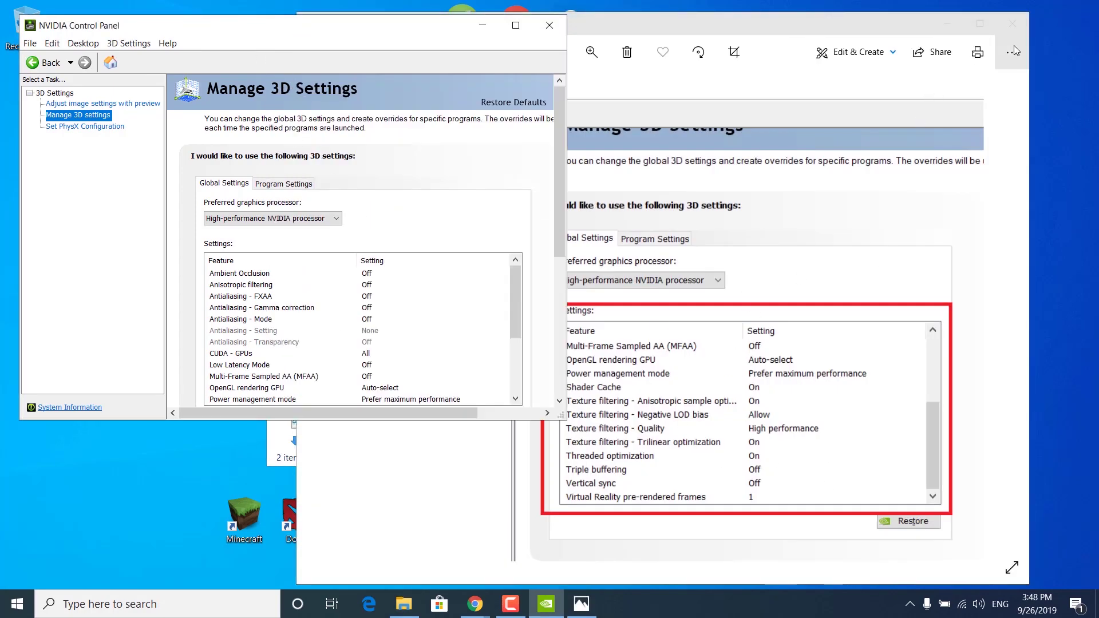
left_click(1012, 23)
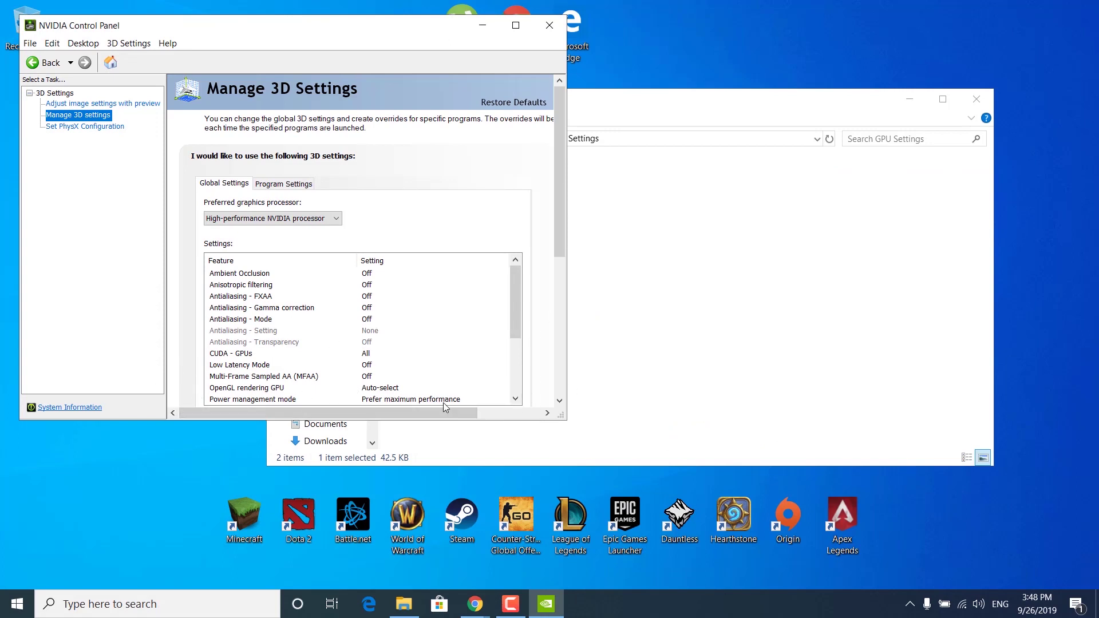
left_click(549, 25)
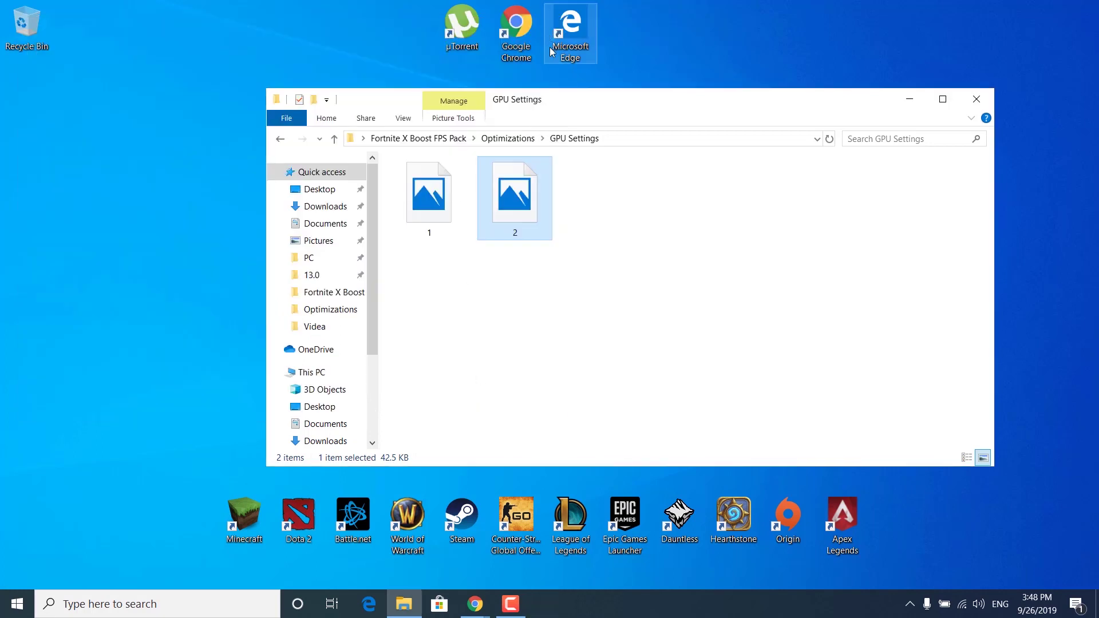
Return to Optimizations, open ISLC v1.0.1.6, and launch the ISLC executable.
left_click(618, 321)
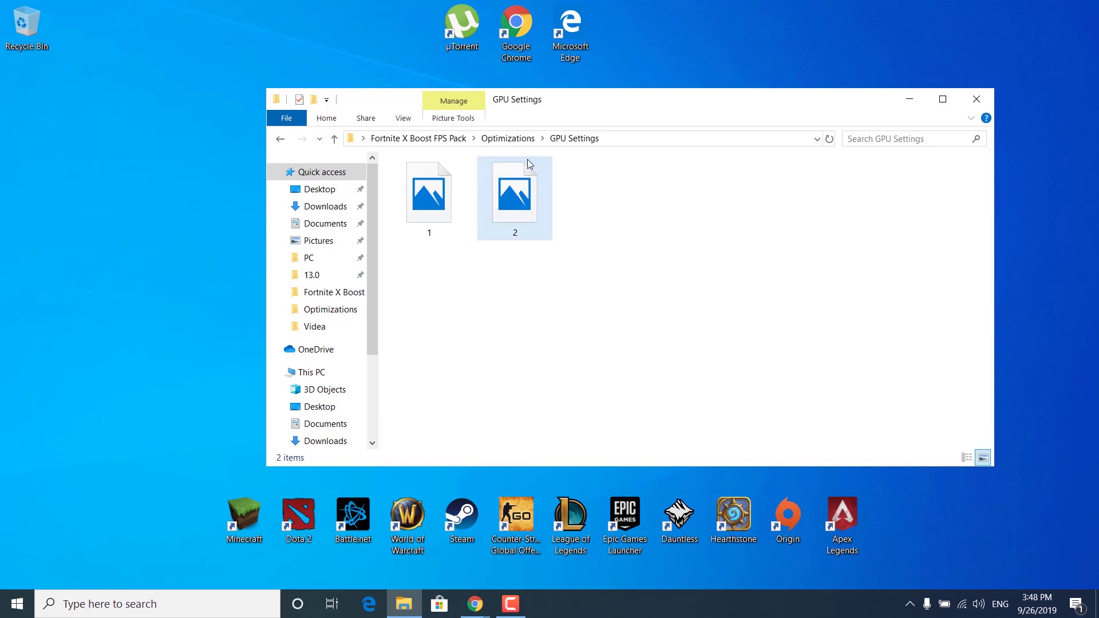
left_click(502, 138)
left_click(564, 433)
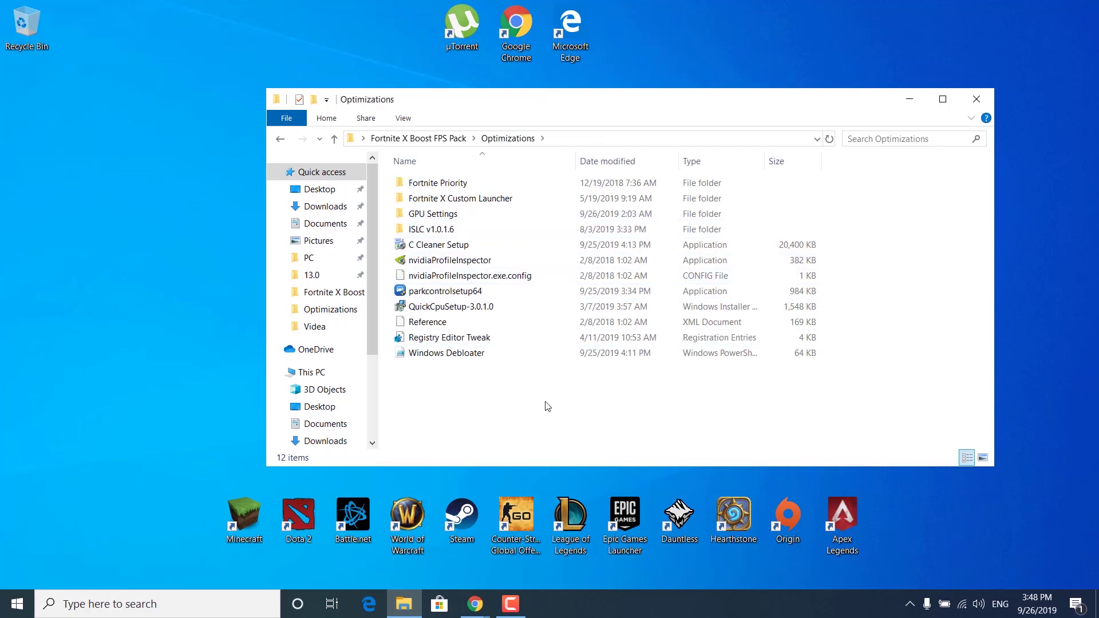
double_click(425, 232)
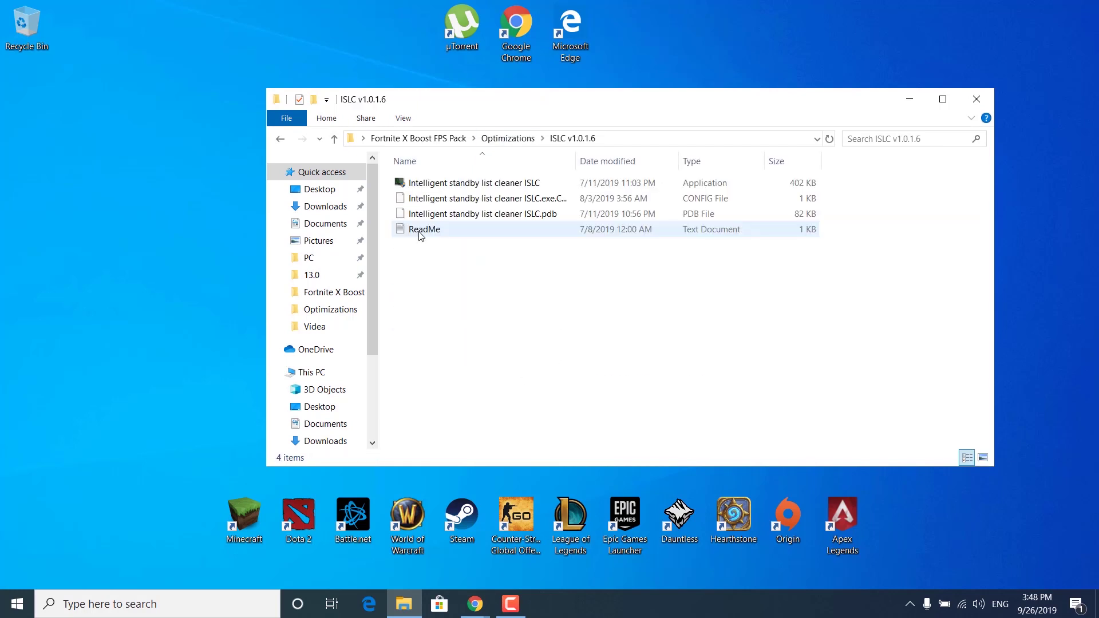
double_click(436, 184)
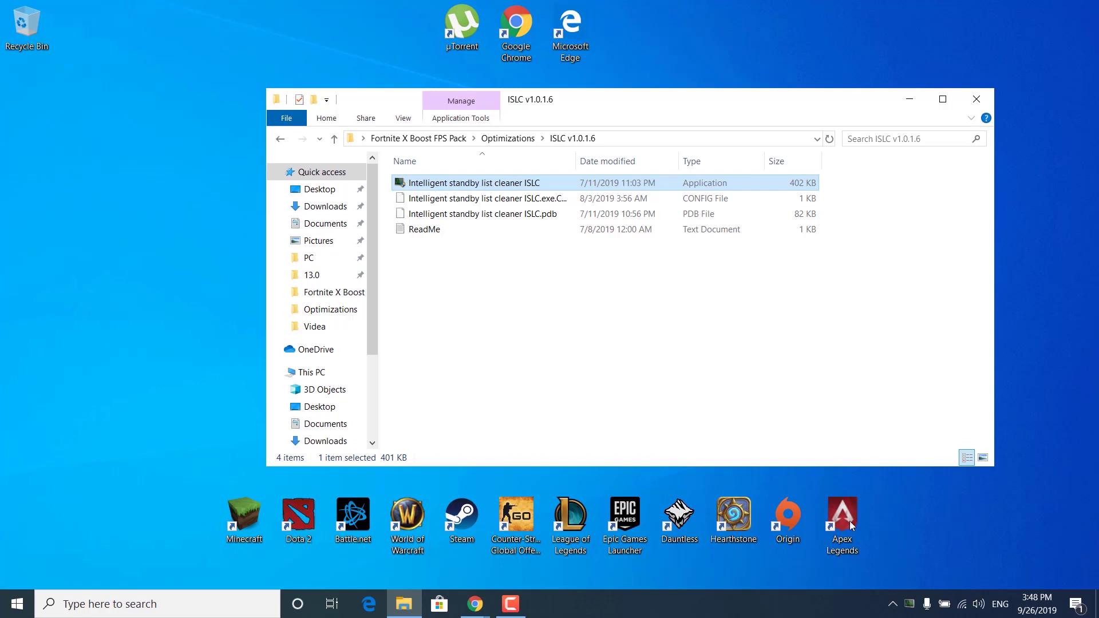
left_click(886, 607)
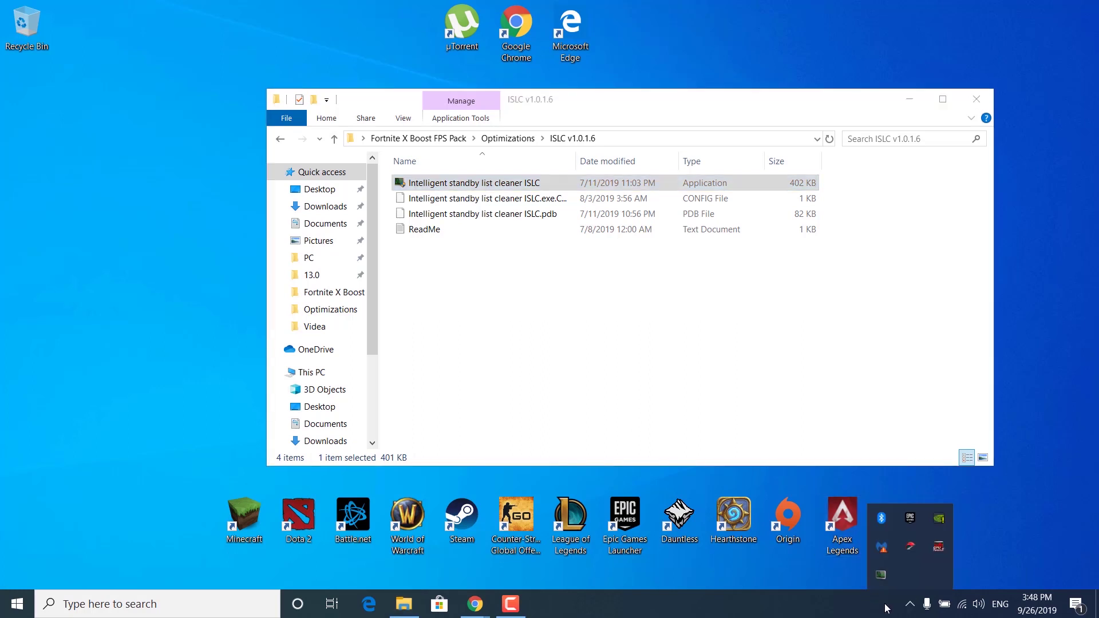
Open the ISLC window from the tray, stop monitoring, and select the 0.50 ms timer resolution.
double_click(882, 575)
left_click_drag(495, 148, 671, 181)
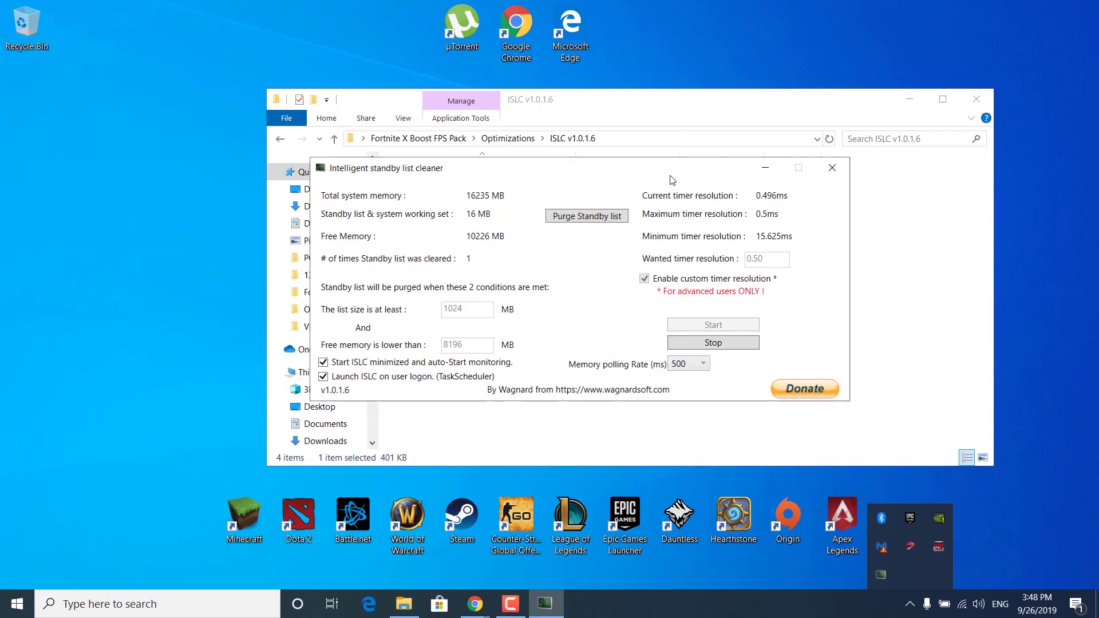
left_click(708, 345)
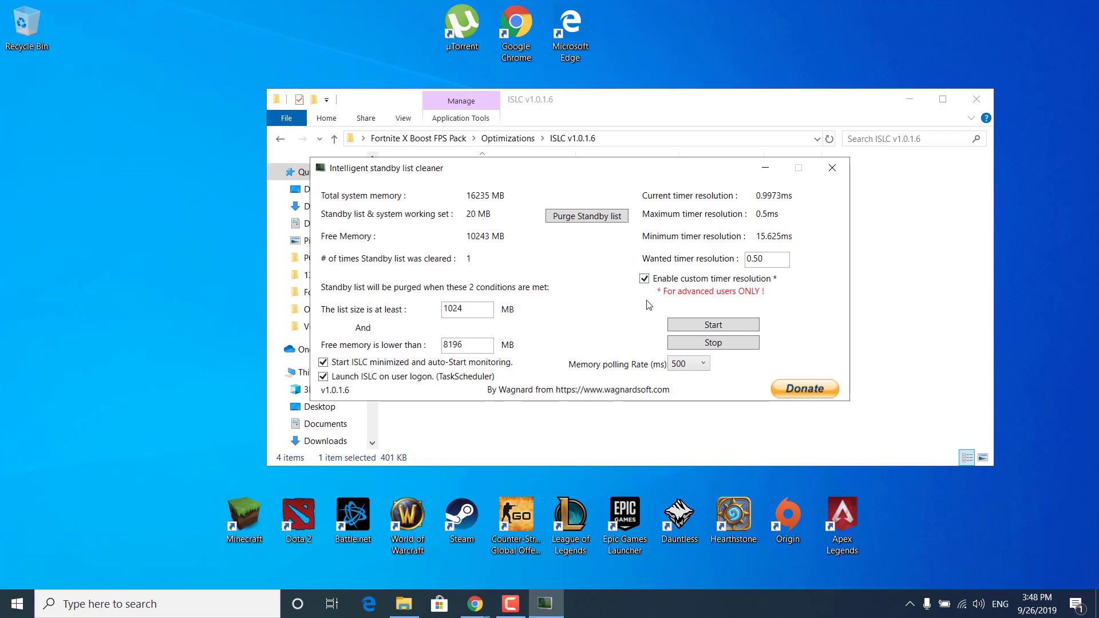
left_click_drag(759, 262, 733, 265)
Select the 8196 MB free-memory threshold, purge the standby list, restart monitoring, and close ISLC.
left_click(472, 344)
left_click_drag(477, 345, 404, 341)
left_click(560, 222)
left_click(712, 325)
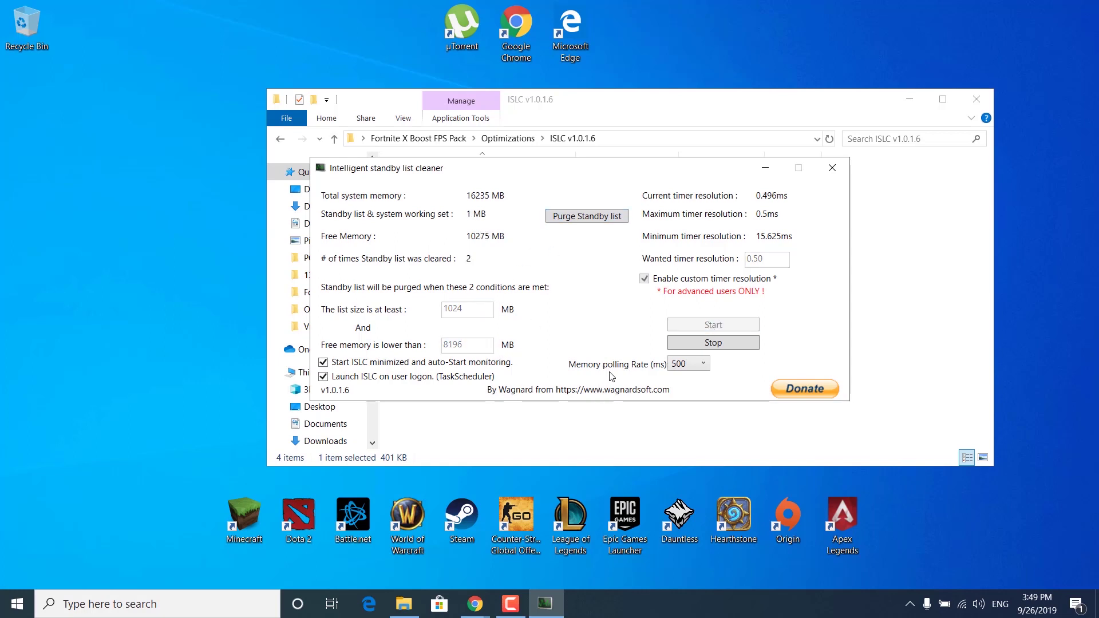
left_click(833, 168)
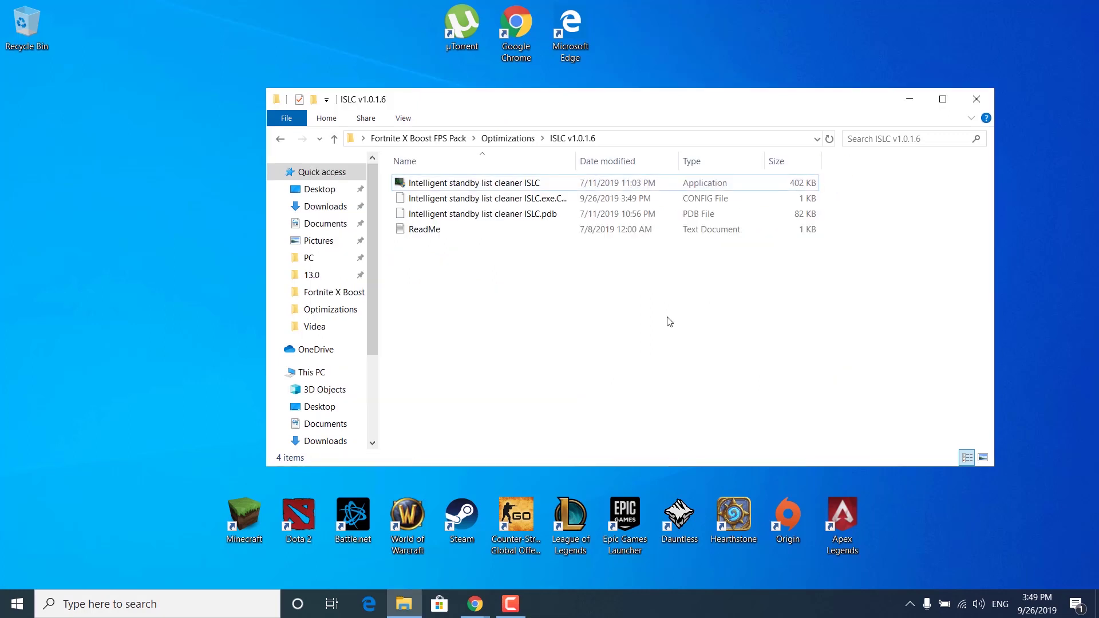
From the Optimizations folder, install CCleaner with 'Yes, install CCleaner Browser' unticked.
left_click(508, 138)
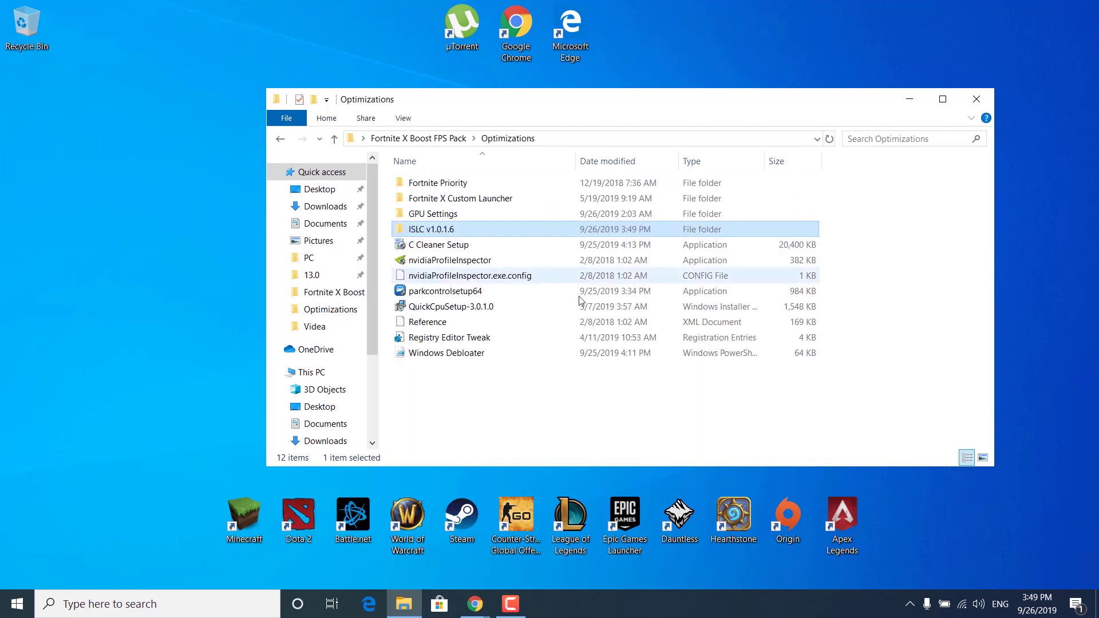
double_click(442, 250)
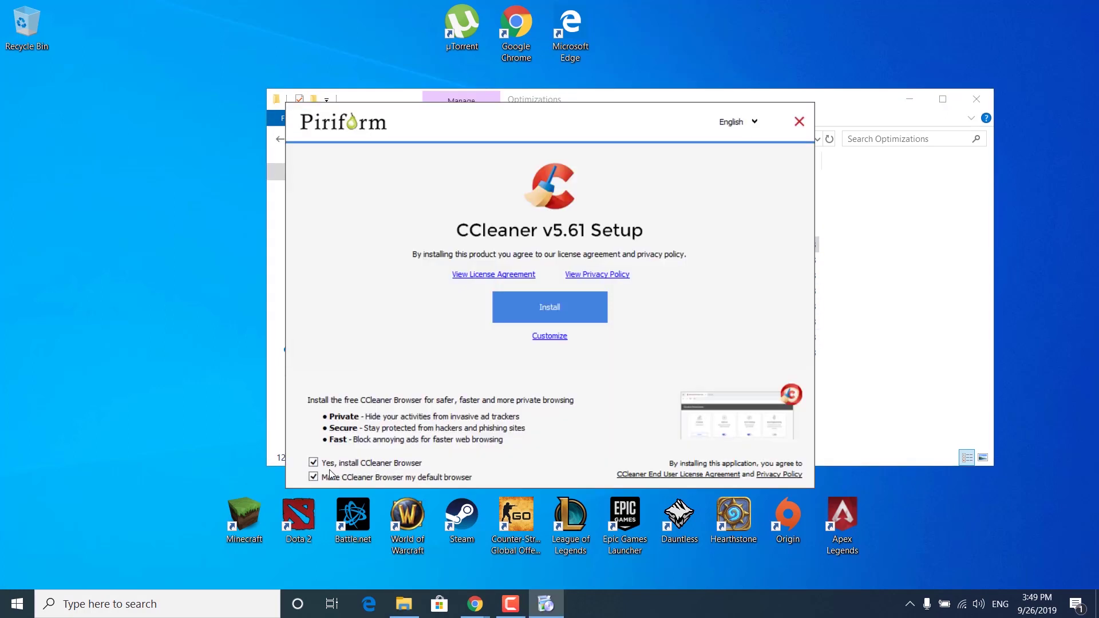
left_click(365, 465)
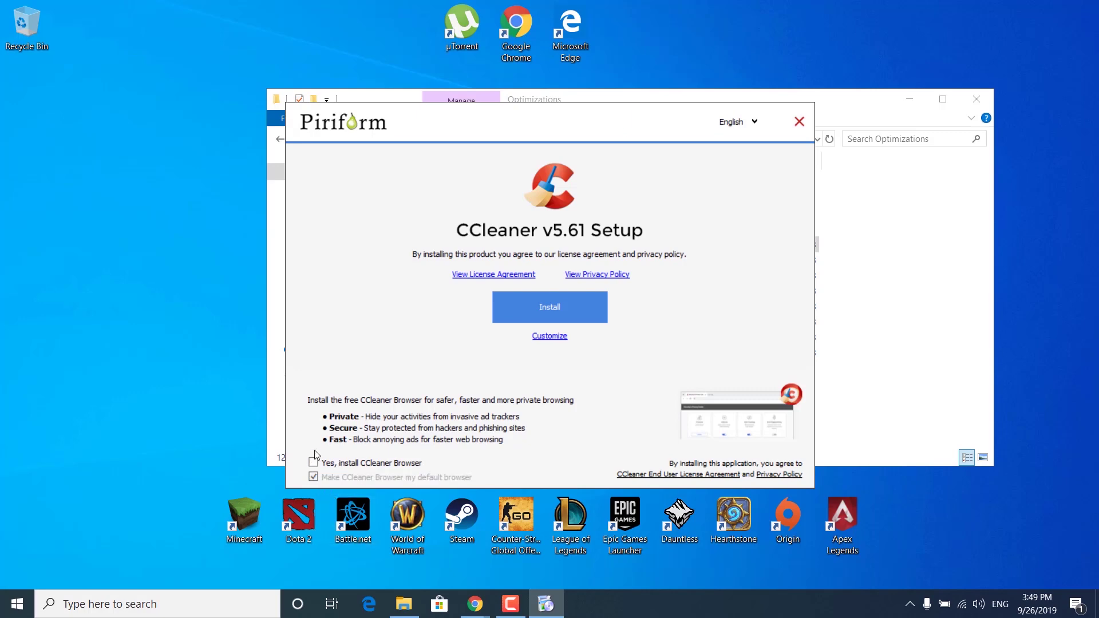
left_click(537, 305)
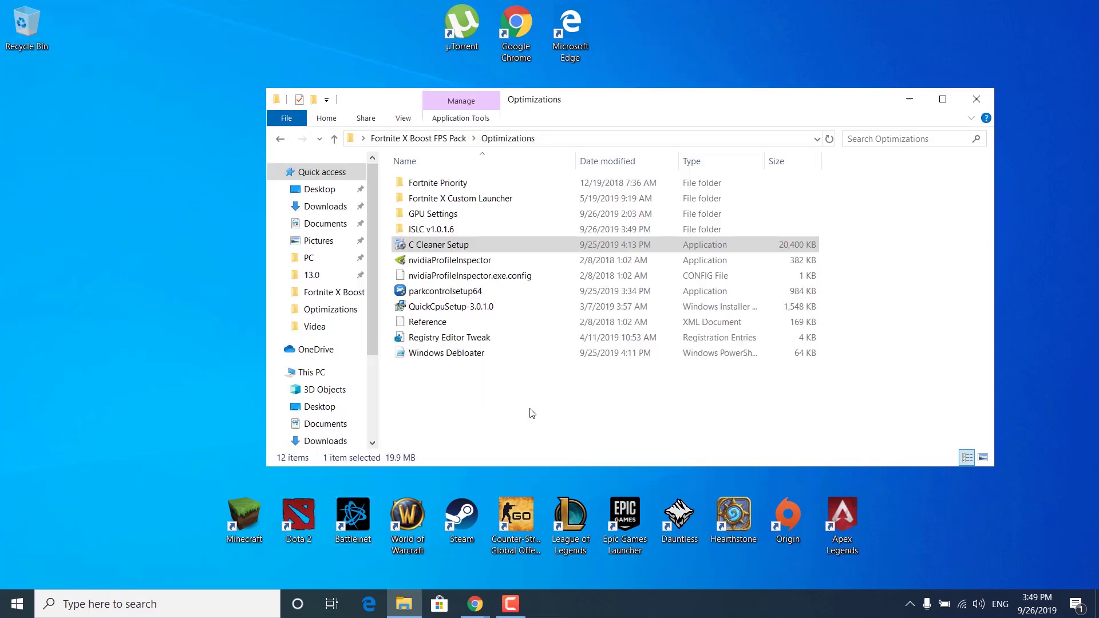
Launch CCleaner, close the Edge release-notes page, and show the Registry cleaner.
left_click(517, 303)
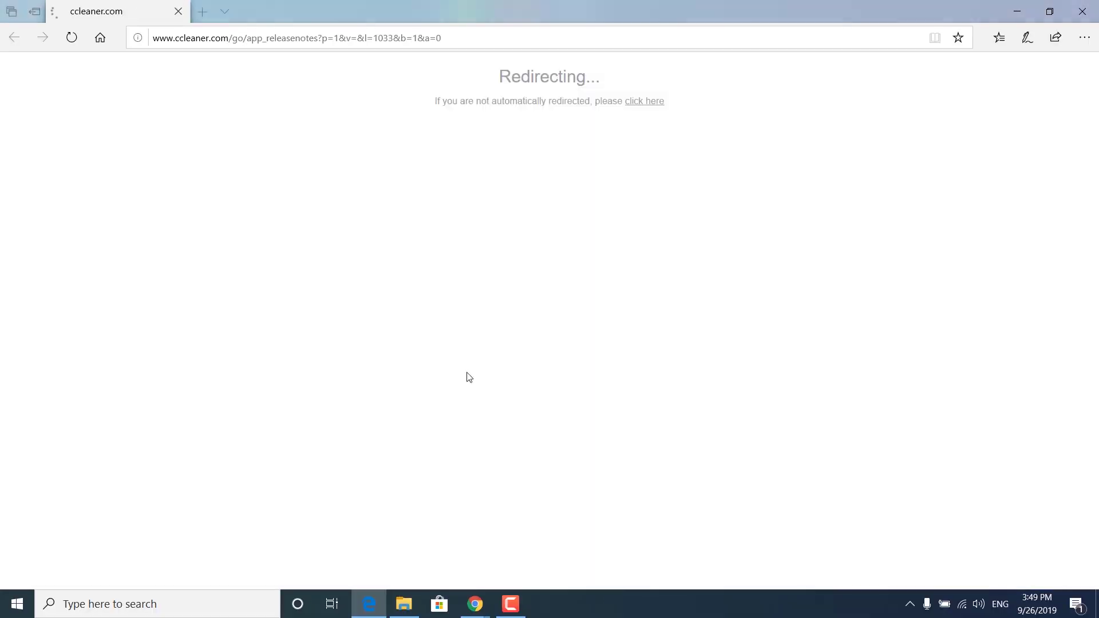
left_click(1082, 11)
left_click(227, 250)
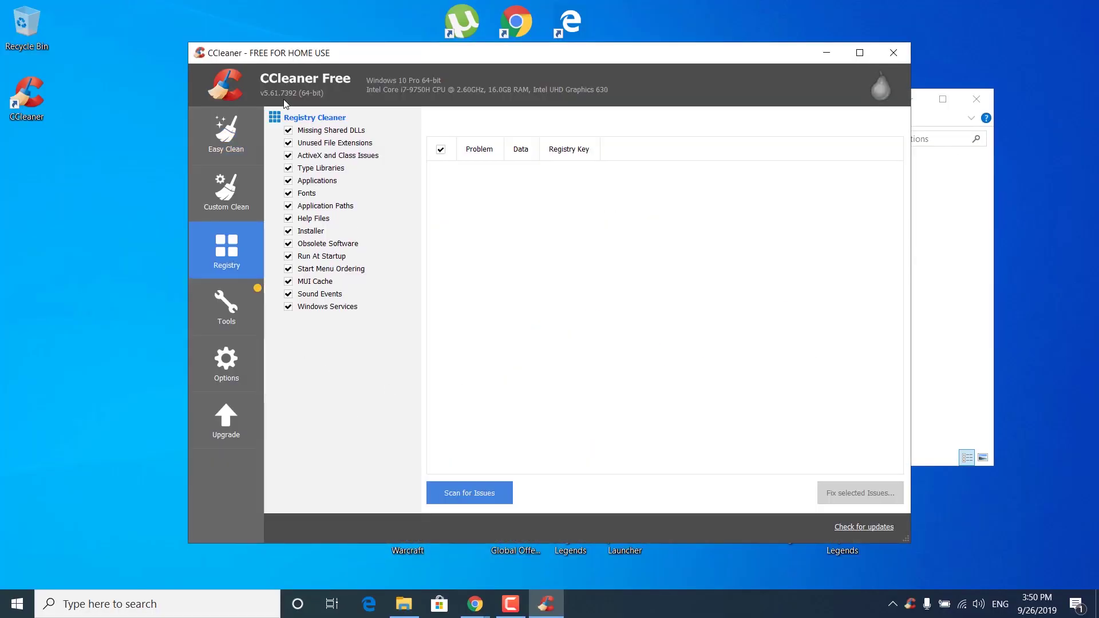
Scan the registry, fix all 58 selected issues after answering the backup prompt, and close CCleaner.
left_click(480, 487)
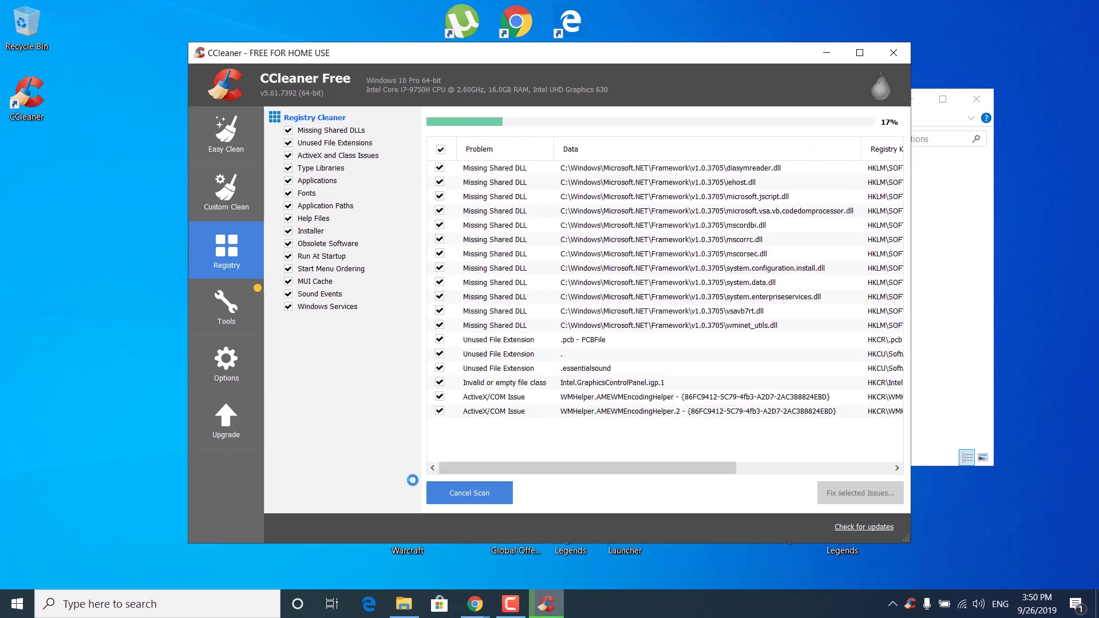
left_click(832, 502)
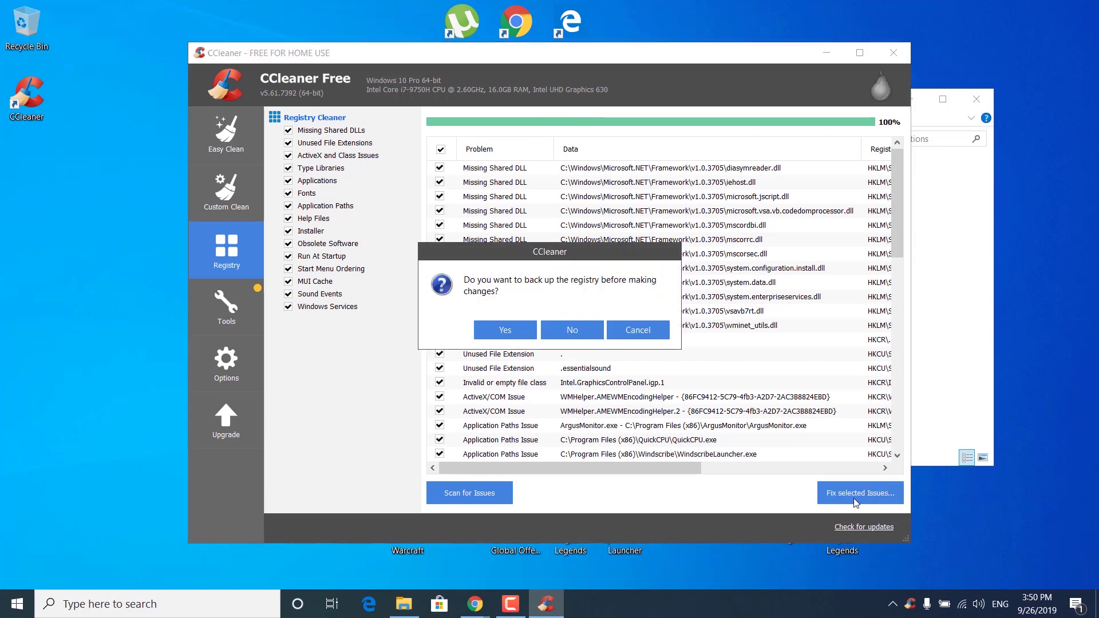
left_click(575, 337)
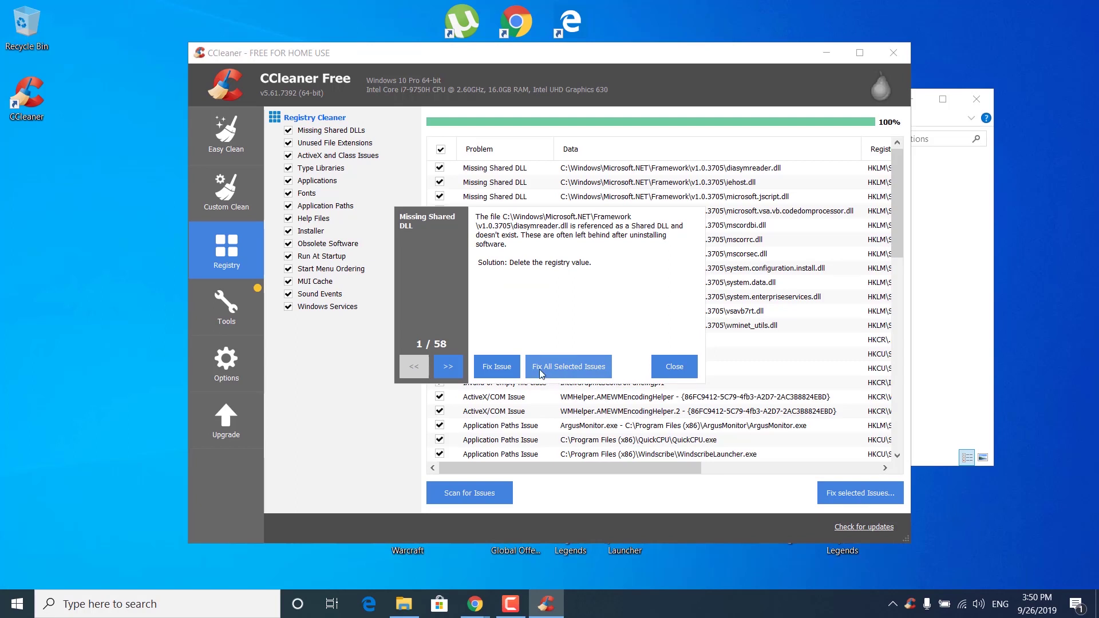
left_click(570, 367)
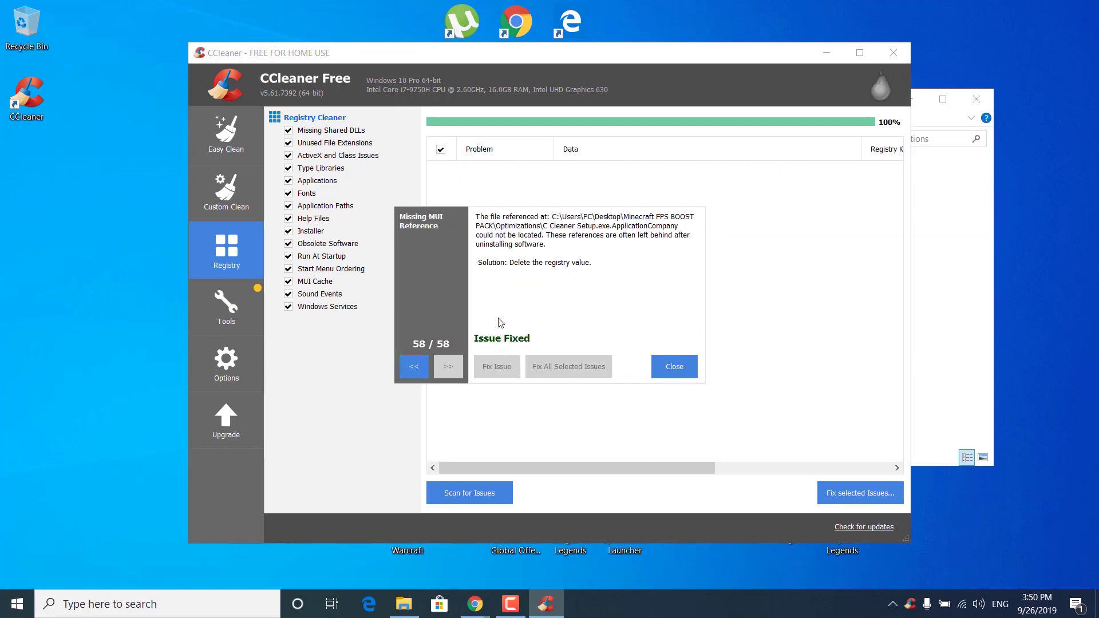
left_click(656, 367)
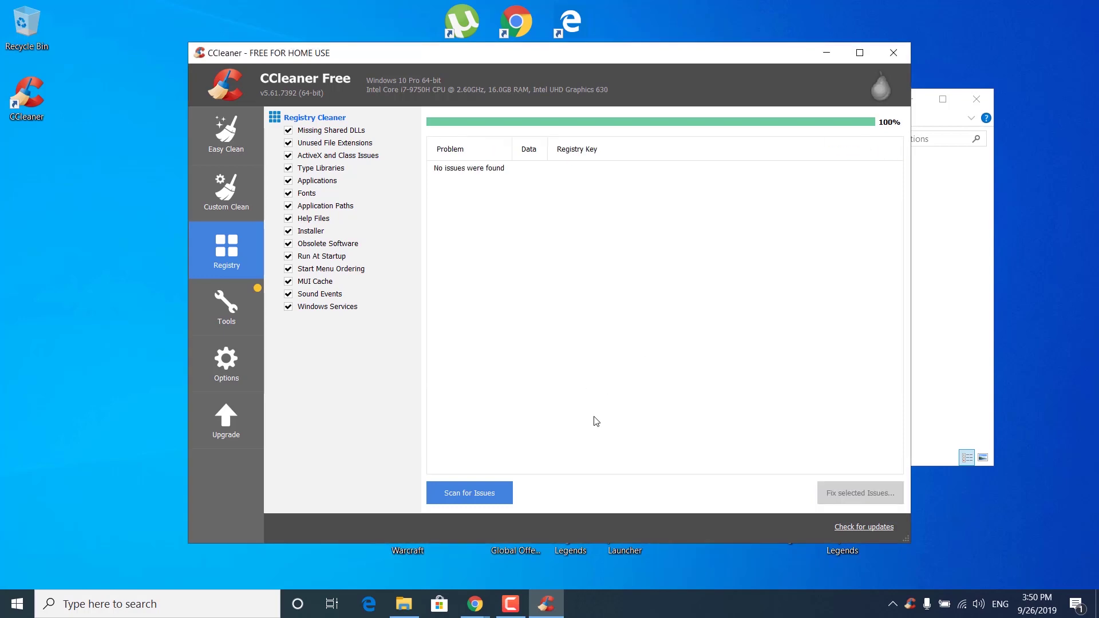
left_click(893, 53)
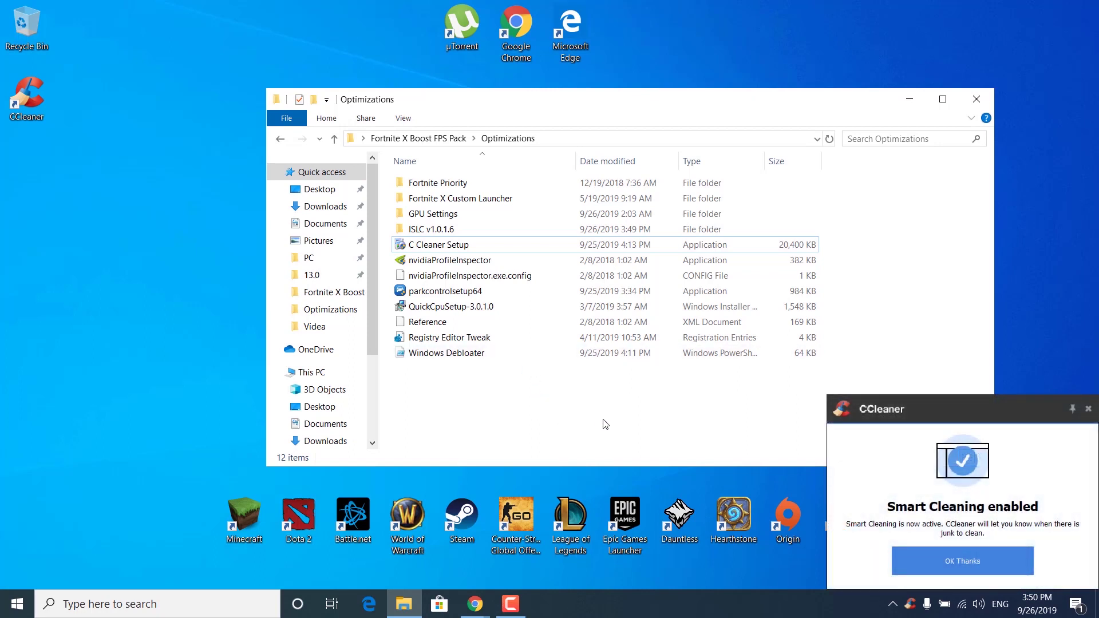
Dismiss the Smart Cleaning notice, then launch NVIDIA Profile Inspector maximized and load the Fortnite profile.
left_click(1089, 409)
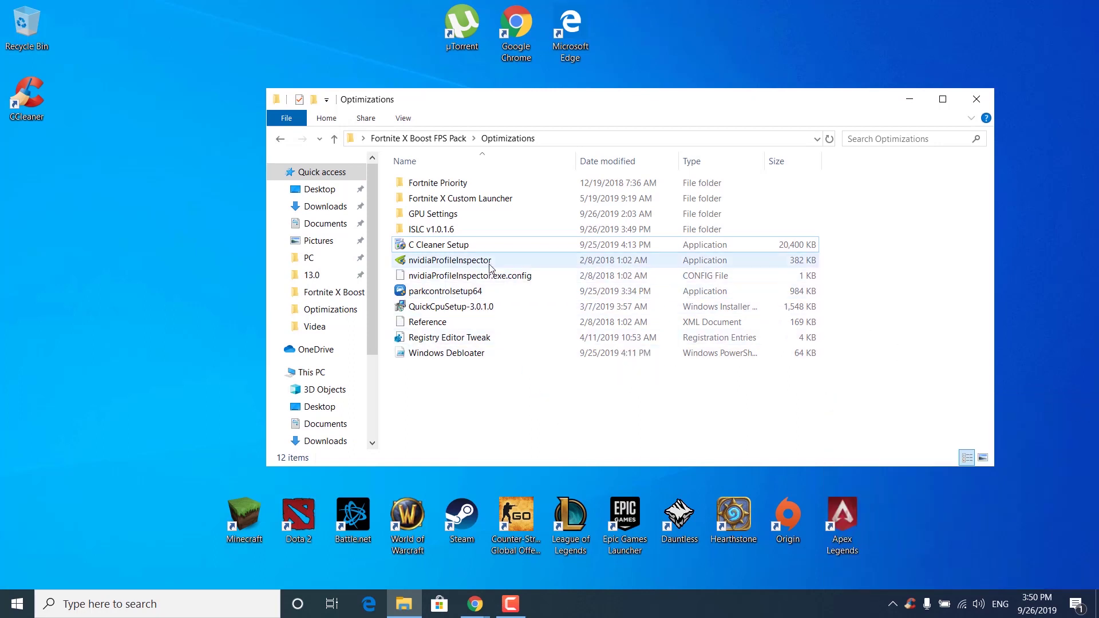
double_click(461, 260)
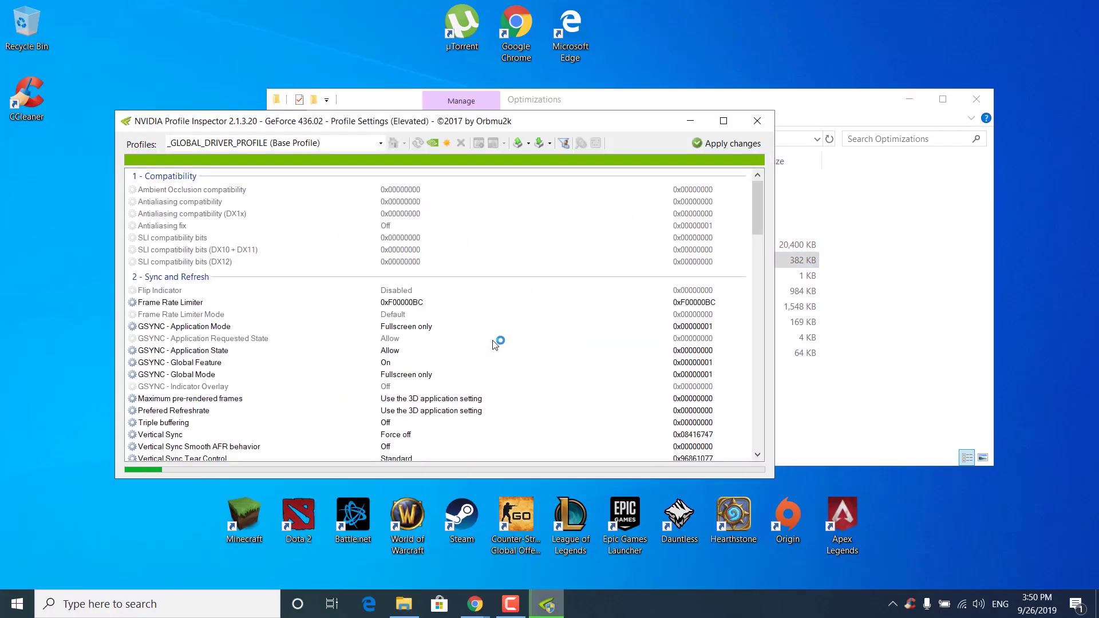
left_click(723, 121)
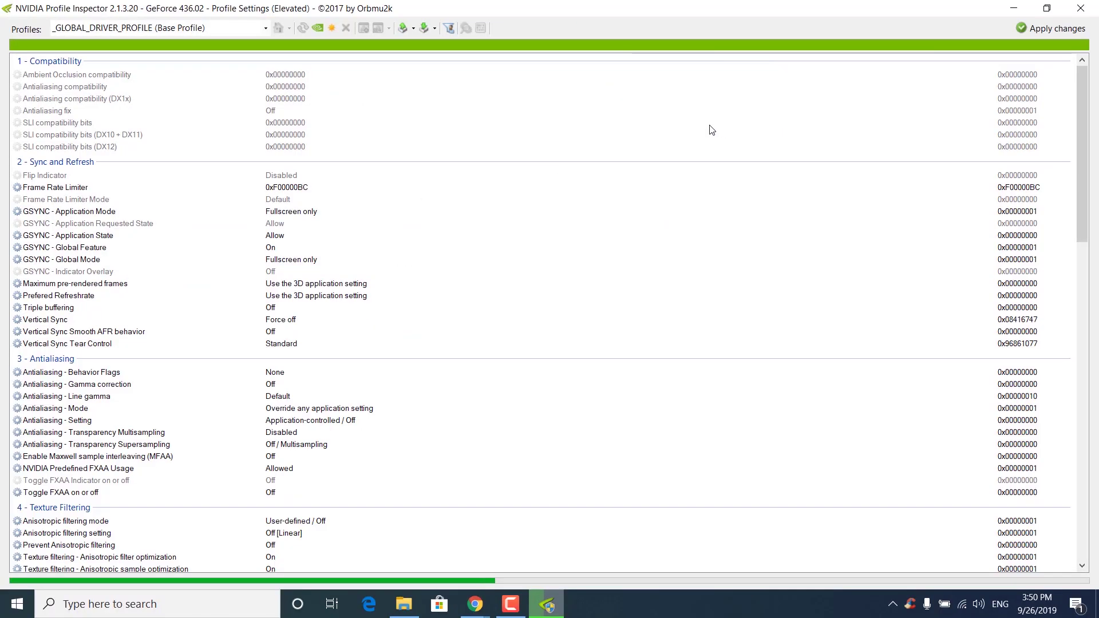
left_click(181, 29)
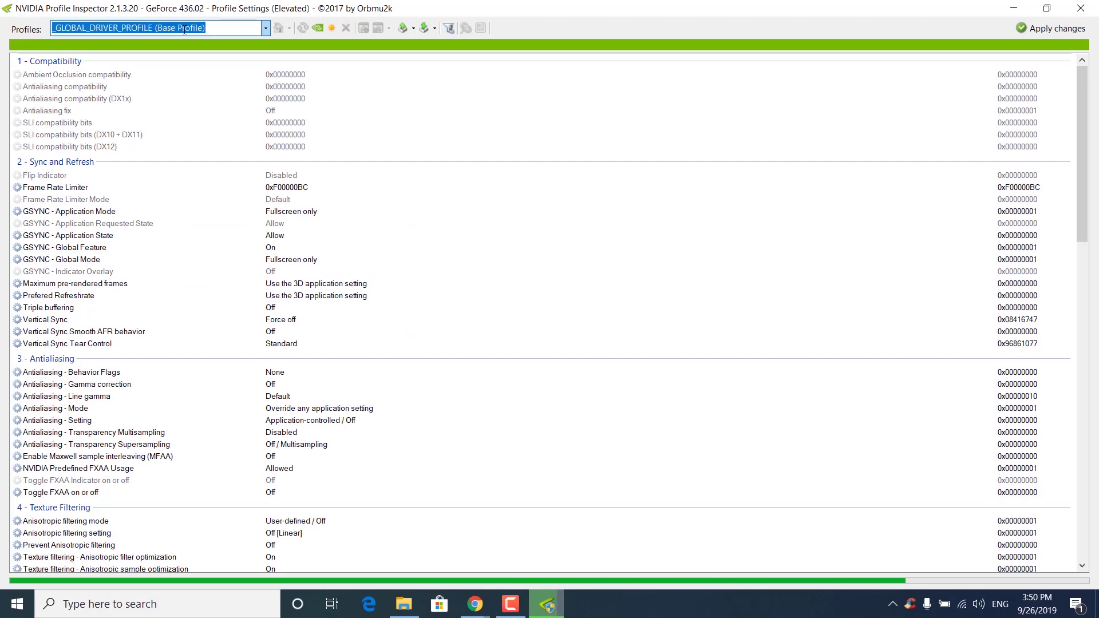
type("fortni")
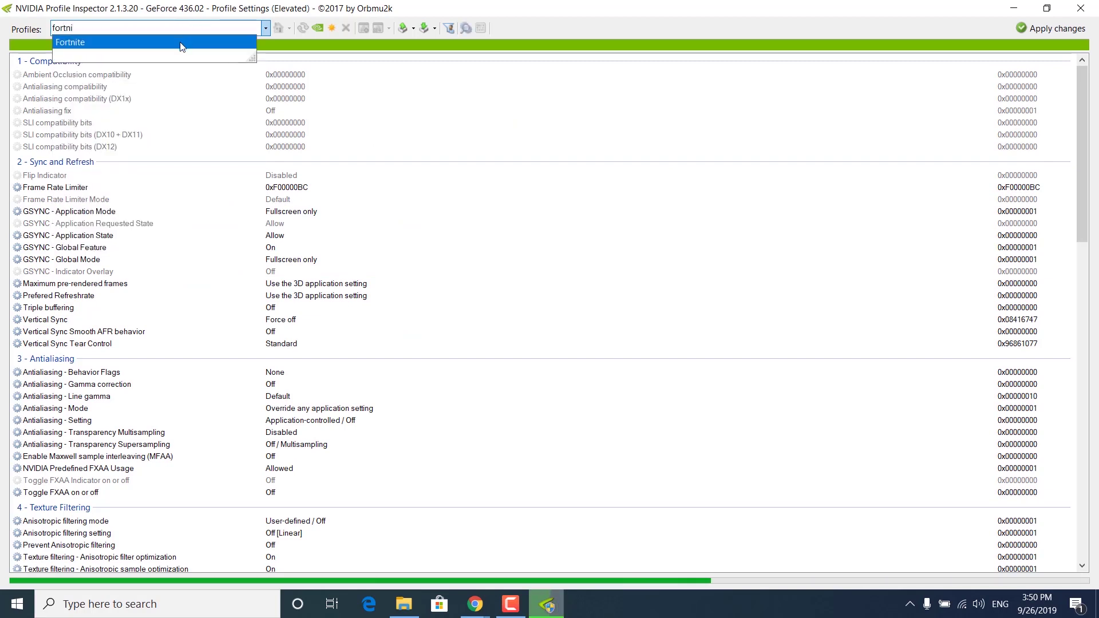
left_click(183, 44)
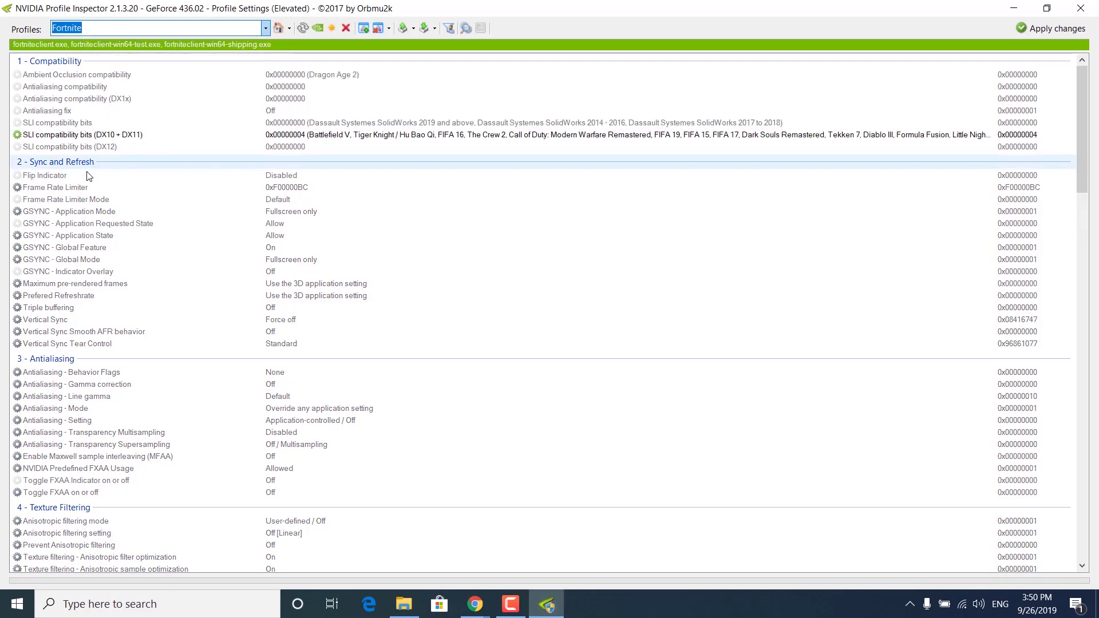
Set Frame Rate Limiter Mode to 0x00000004 PS_FRAMERATE_LIMITER_2_CONTROL_DELAY_FLIP_BY_FLIPMETERING, then close the inspector.
left_click(296, 203)
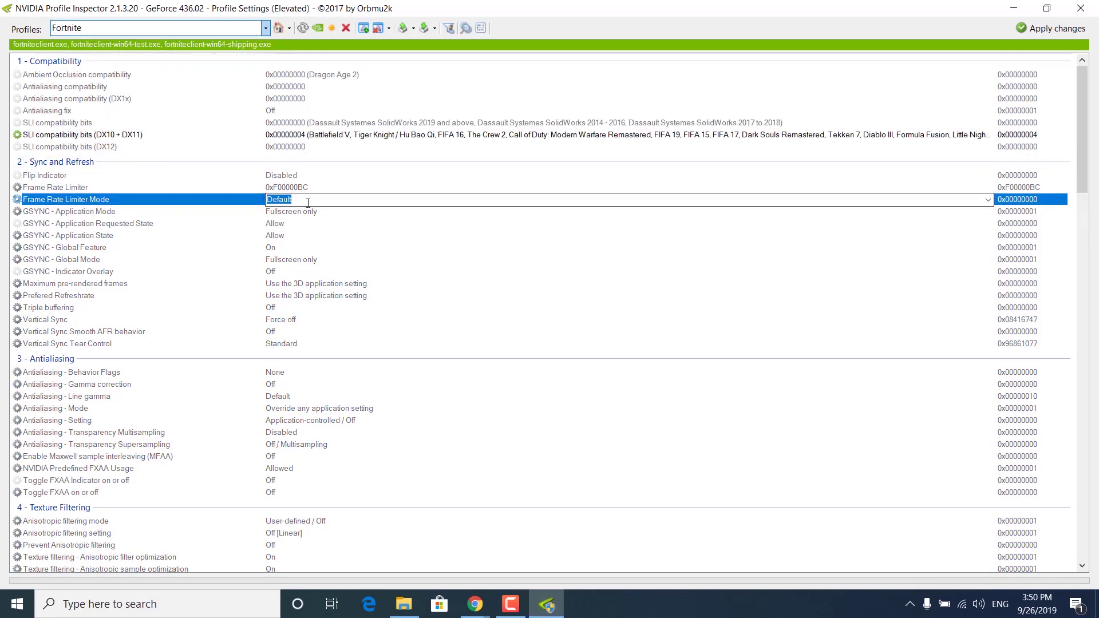
left_click(988, 200)
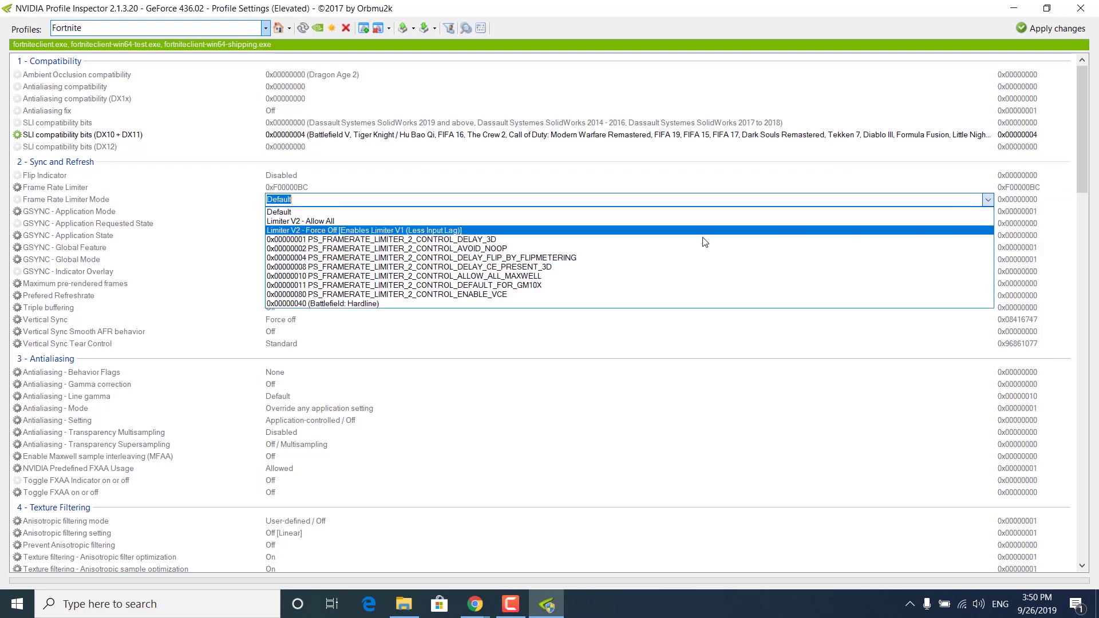
left_click(578, 257)
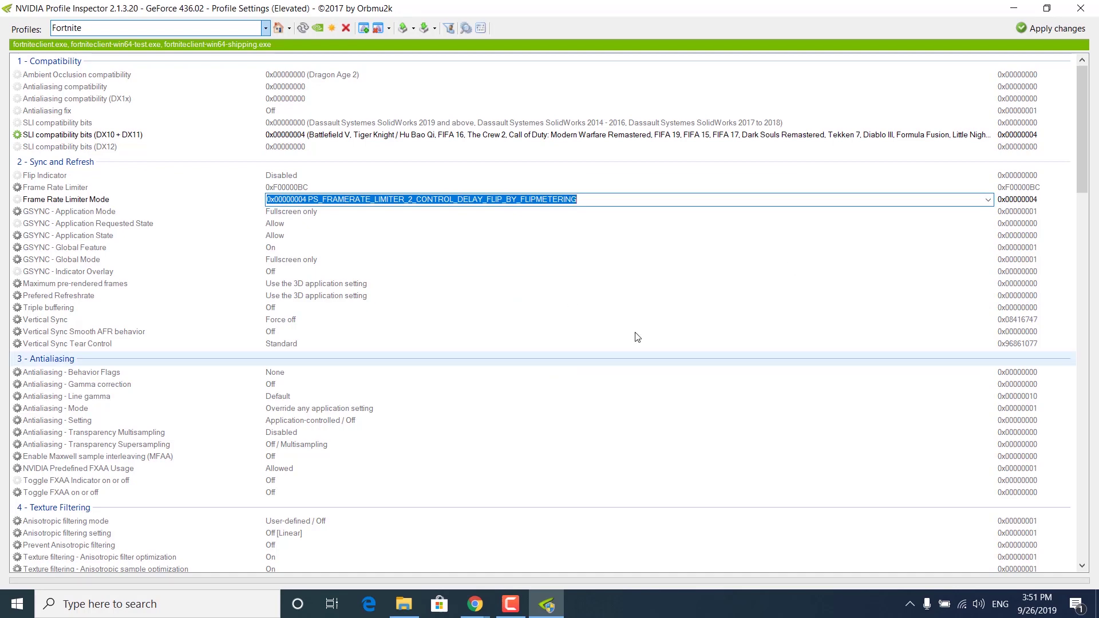
key("Return")
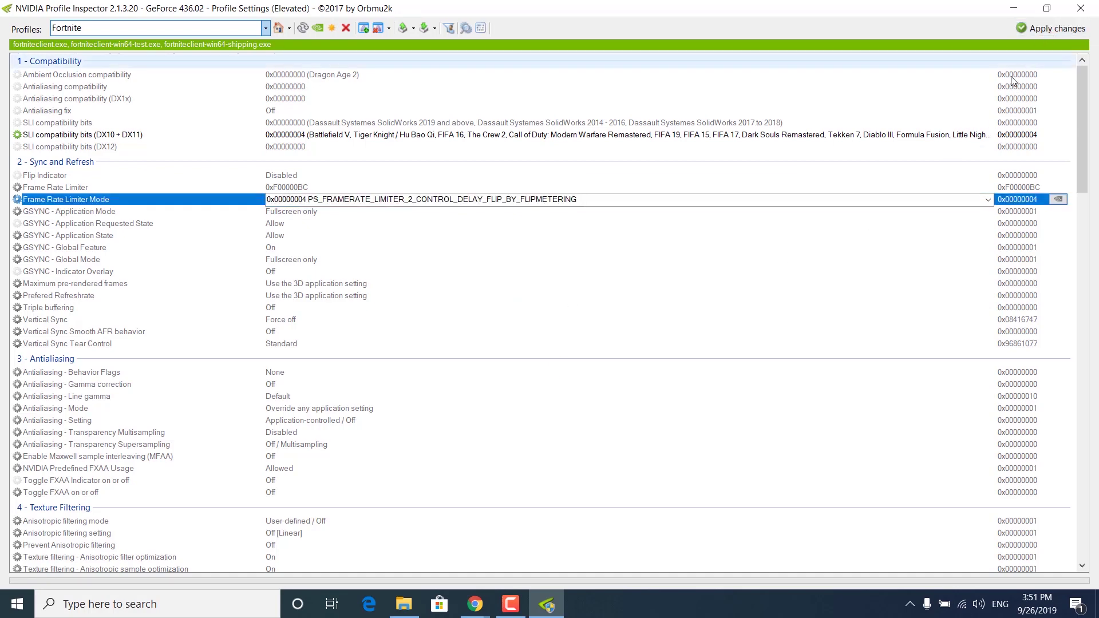
left_click(1086, 9)
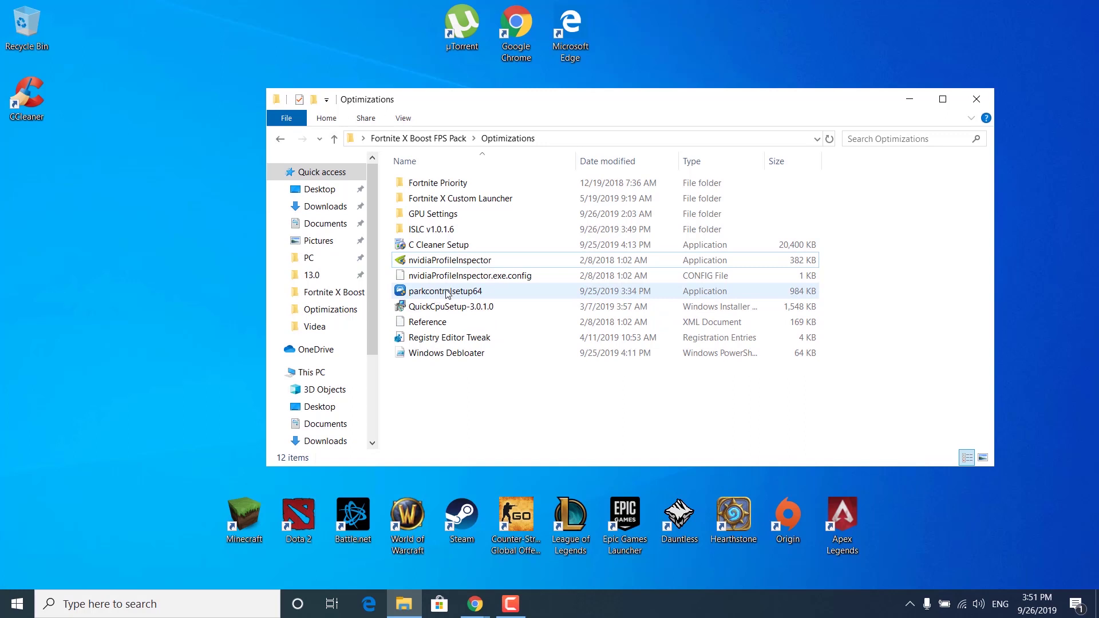
Install ParkControl from parkcontrolsetup64 with the default language, components and location.
double_click(474, 301)
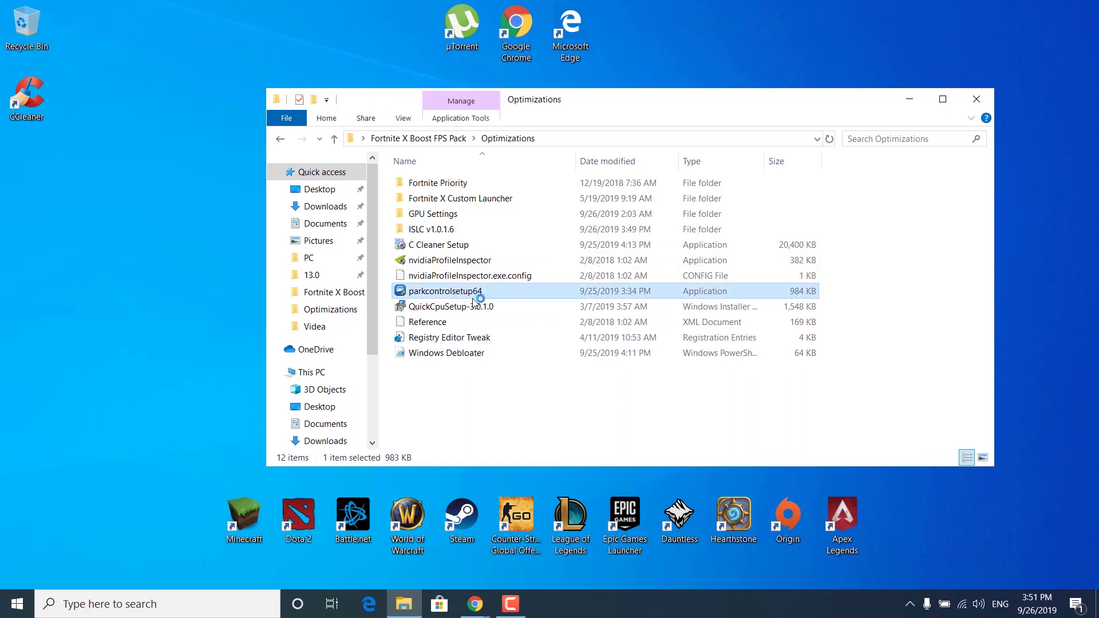
key("Return")
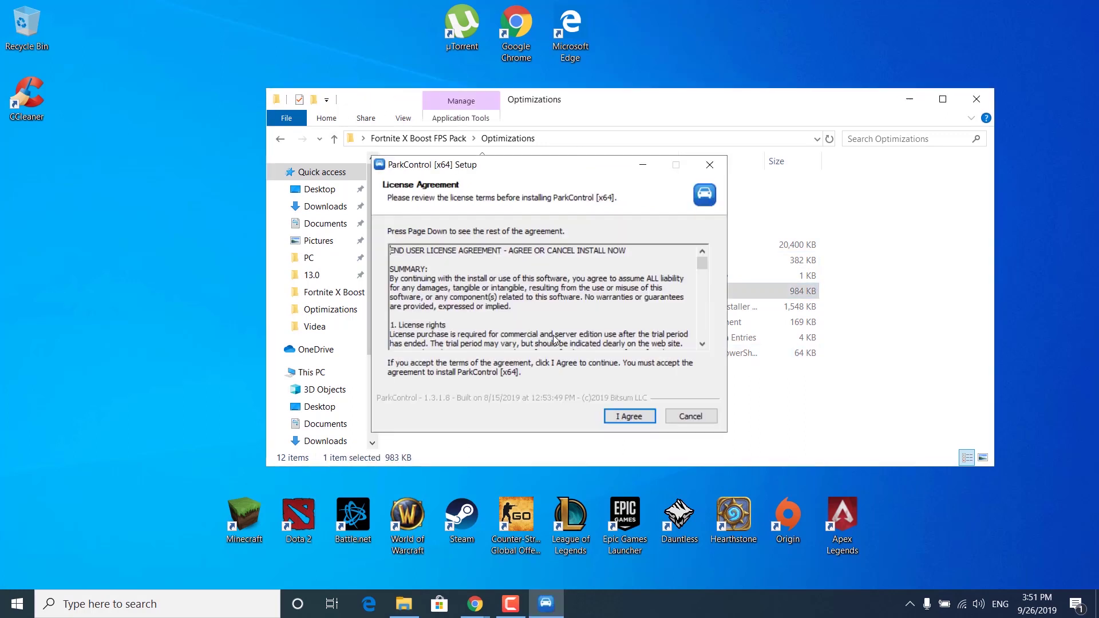
left_click(615, 411)
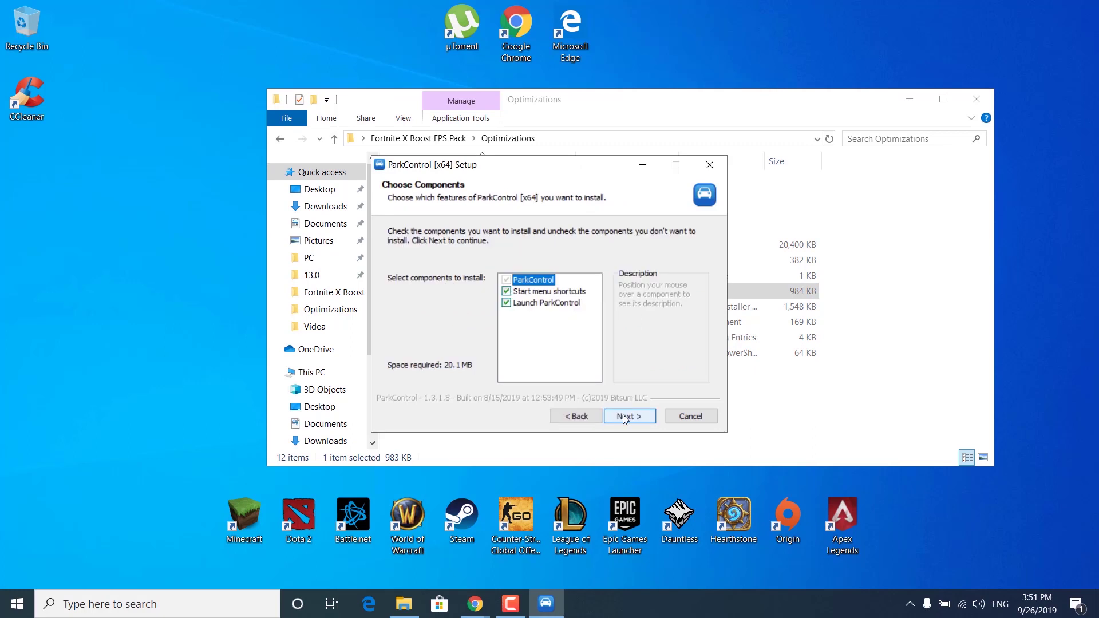
left_click(624, 417)
left_click(624, 417)
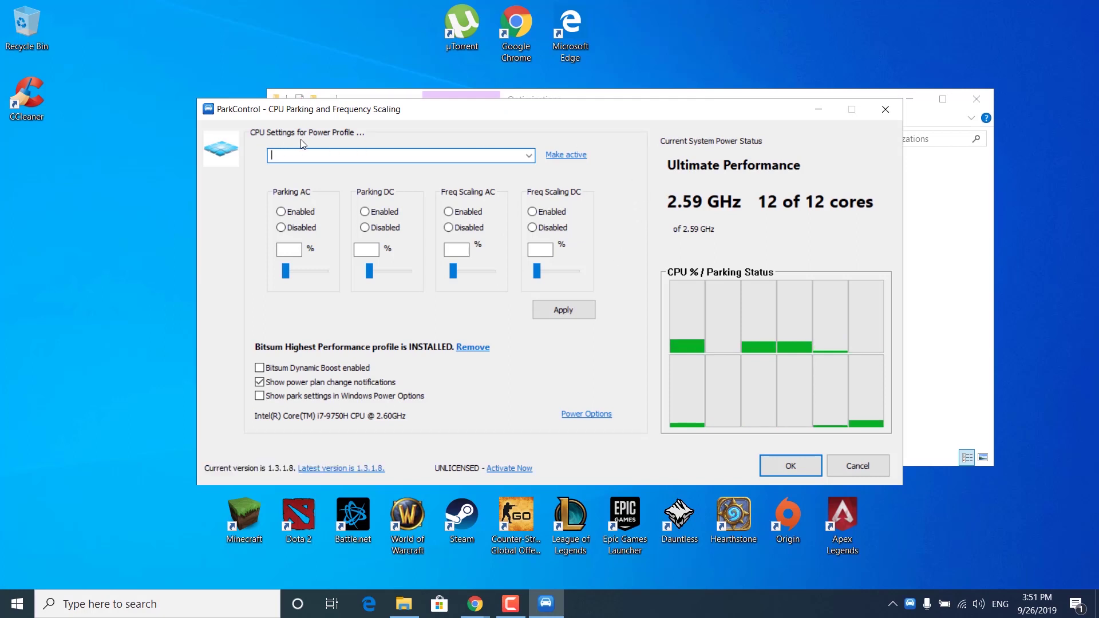
Apply the Bitsum Highest Performance profile in ParkControl and close it, keeping the settings.
left_click(528, 155)
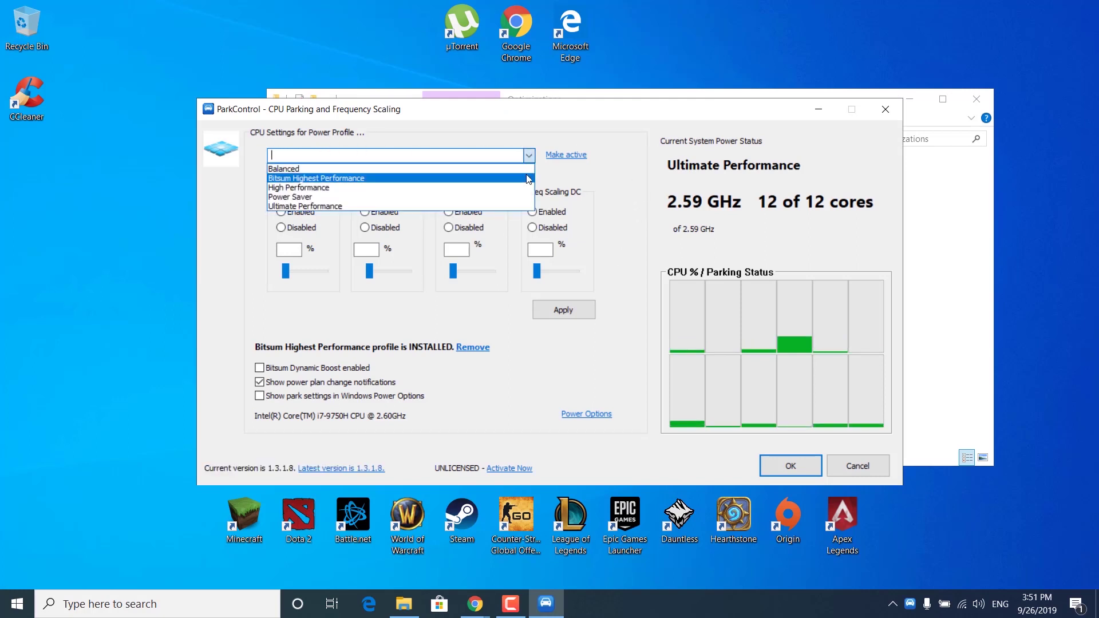
left_click(481, 179)
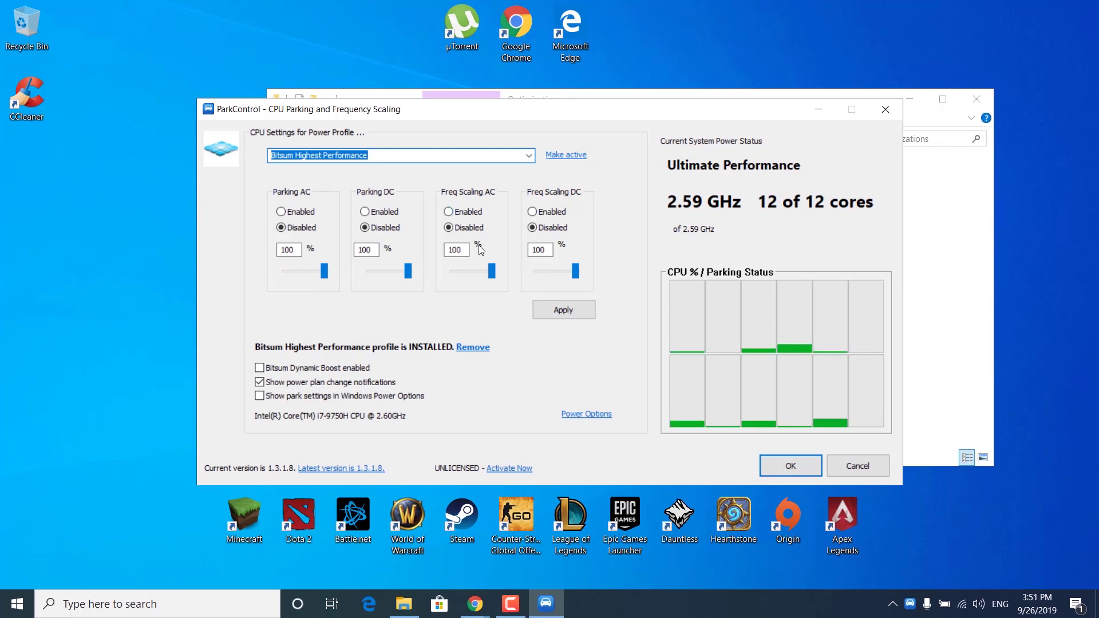
left_click(549, 311)
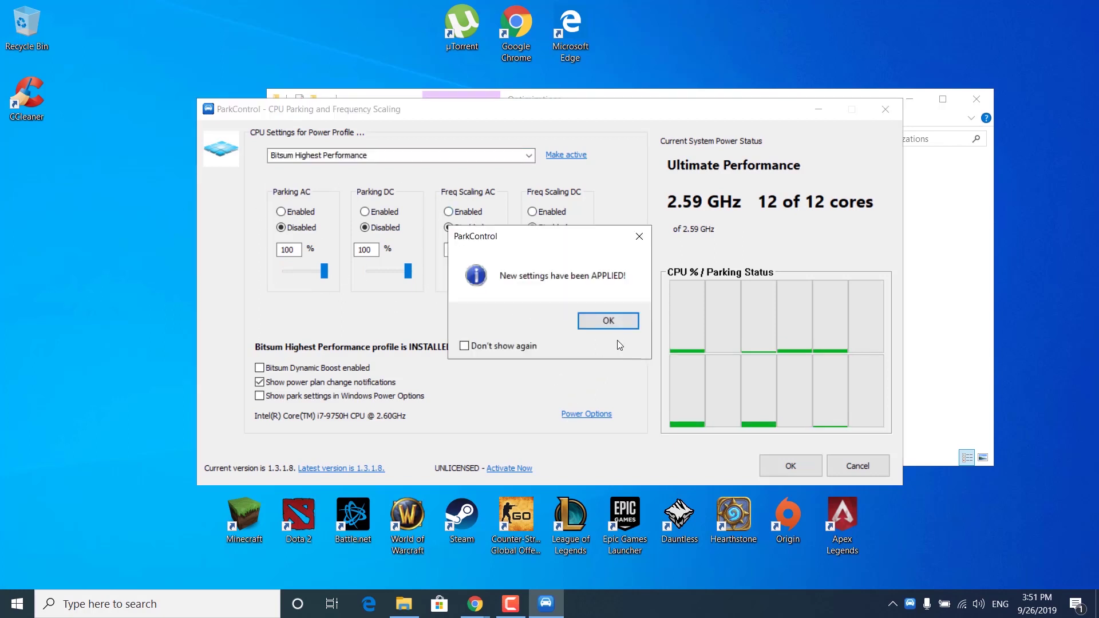
left_click(619, 325)
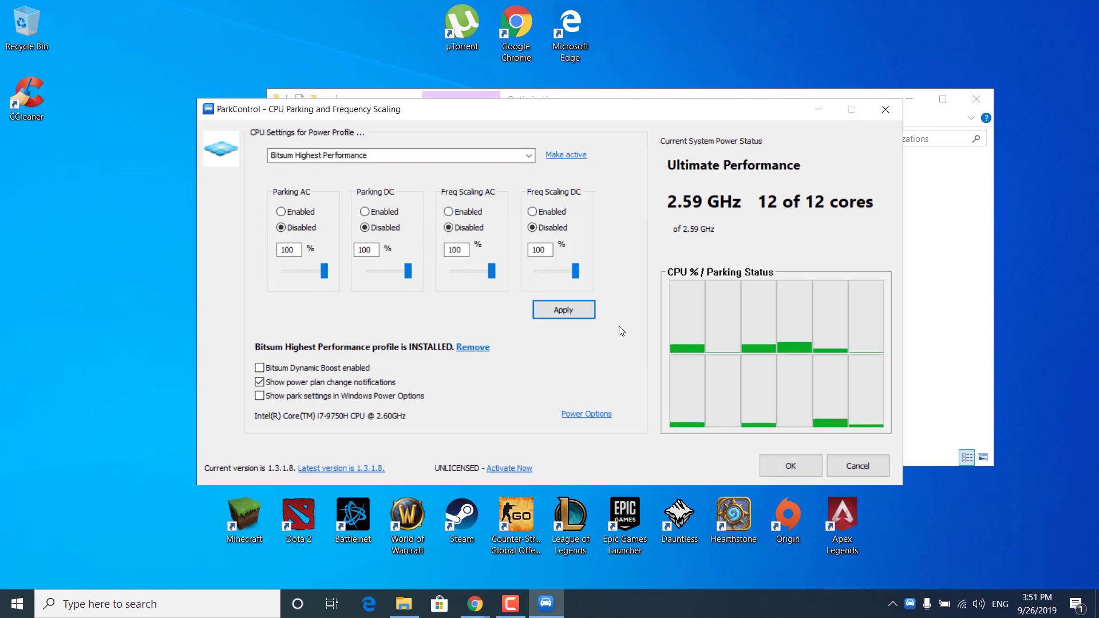
left_click(781, 462)
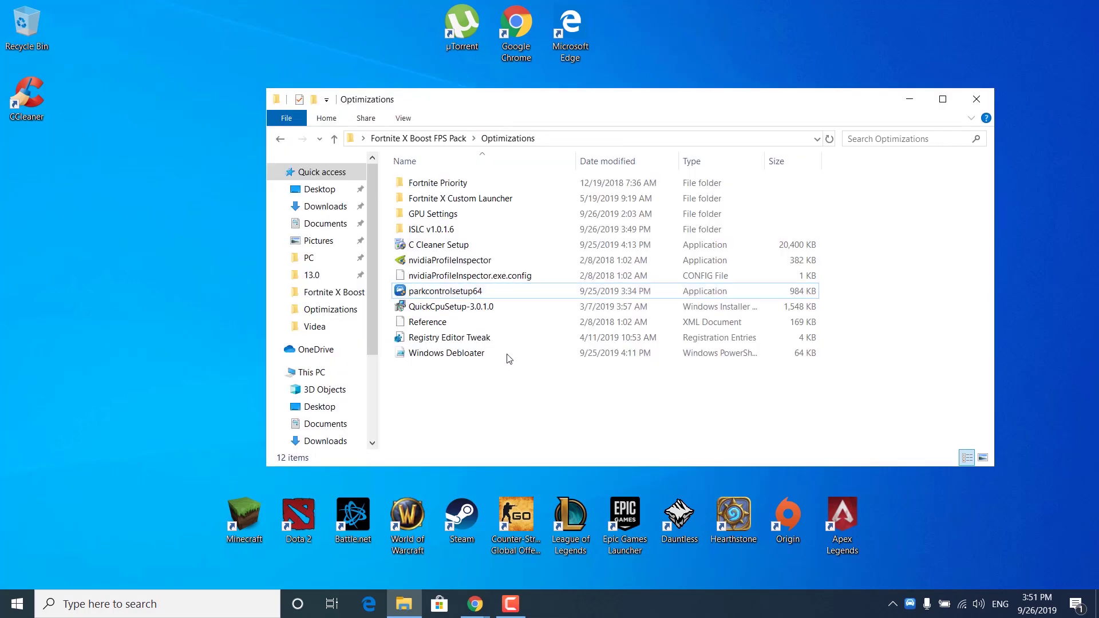
Install Quick CPU from QuickCpuSetup, accepting the licence.
double_click(428, 307)
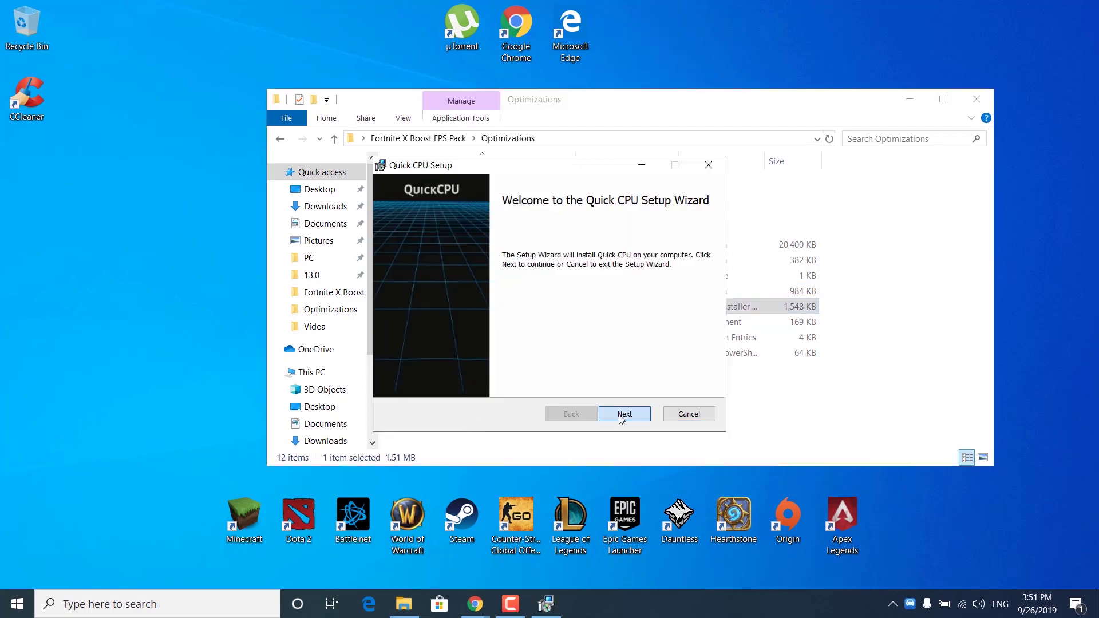
left_click(620, 414)
left_click(395, 381)
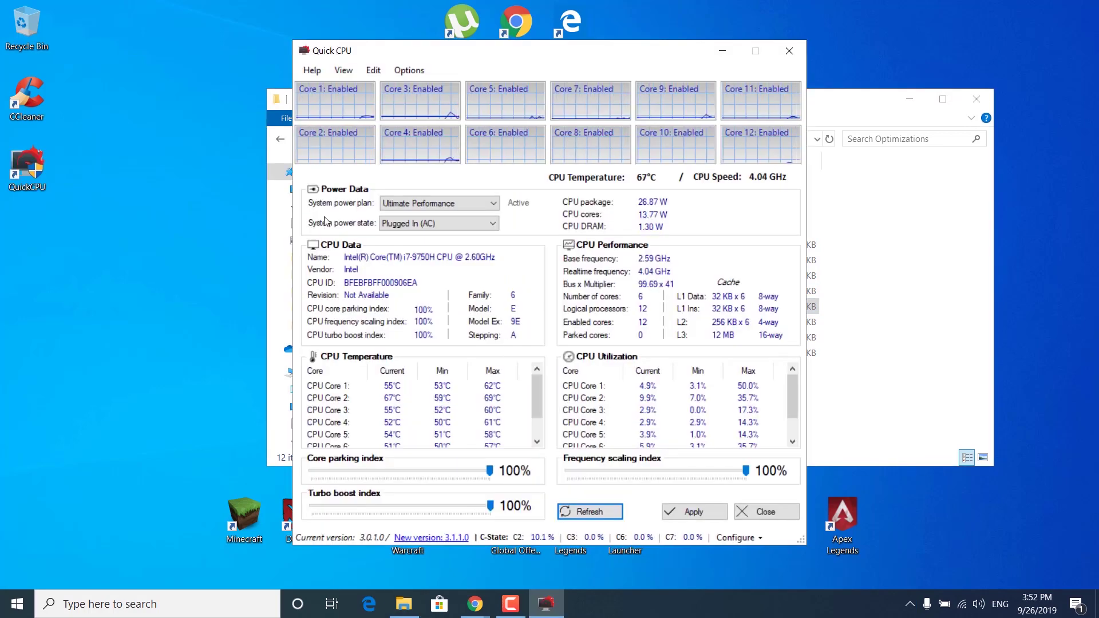
Set the power plan to Bitsum Highest Performance with core parking at 100%, apply, and close Quick CPU.
left_click(430, 204)
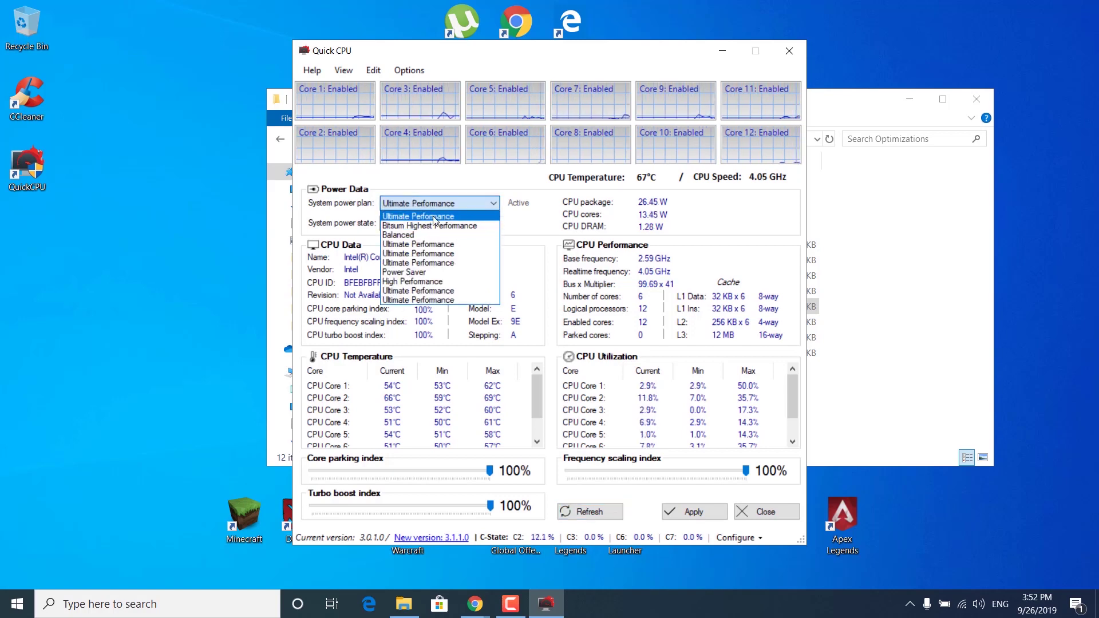
left_click(399, 226)
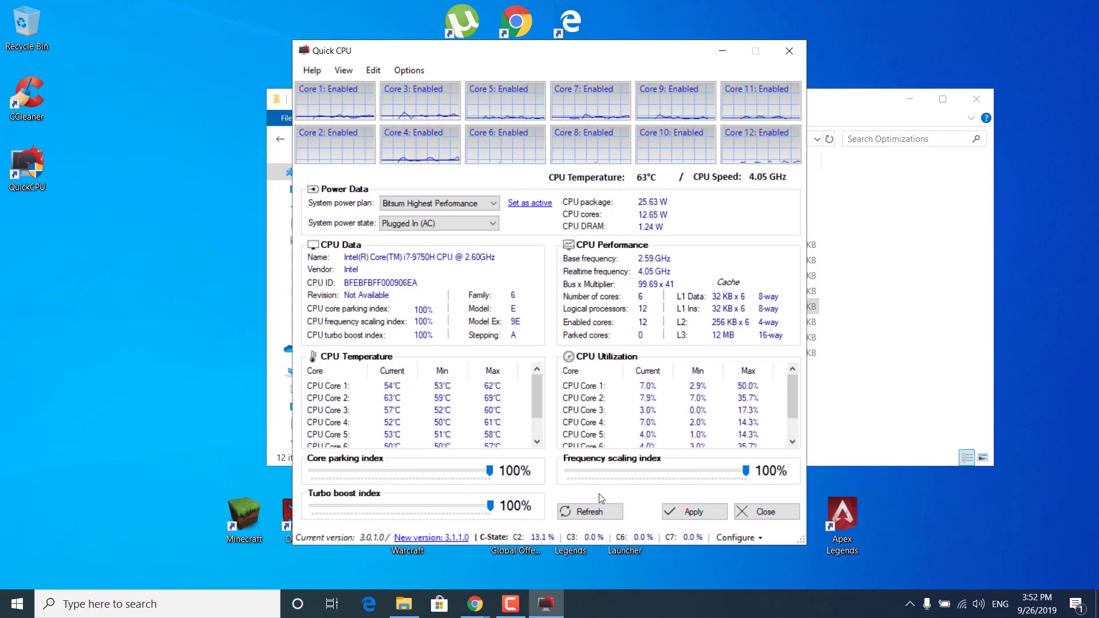
left_click(487, 470)
left_click(491, 473)
left_click(687, 514)
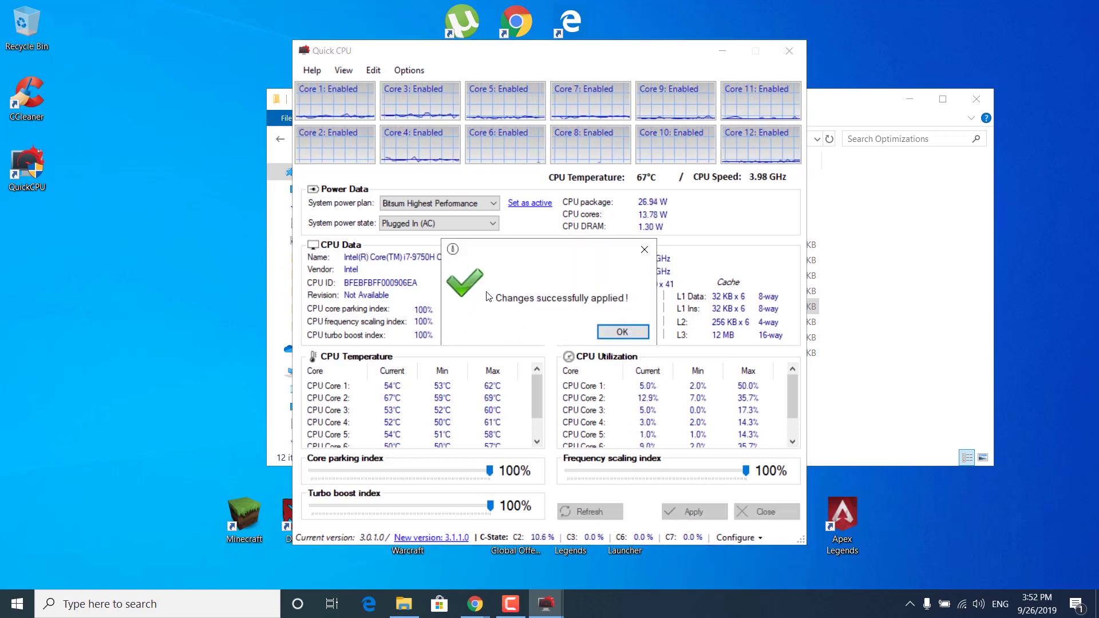
left_click(619, 334)
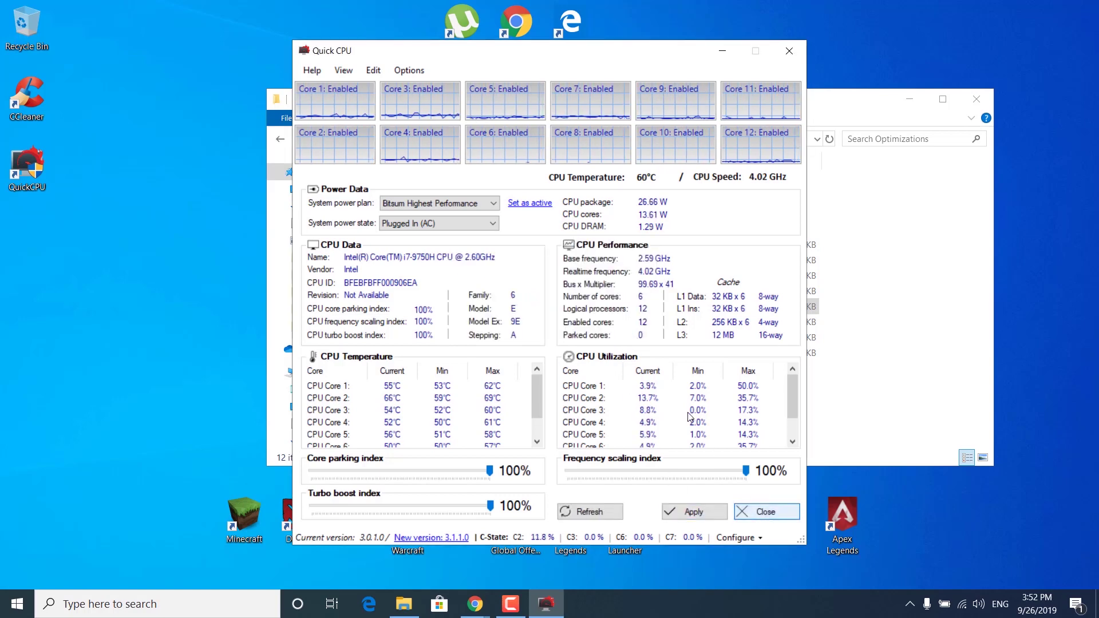
left_click(788, 50)
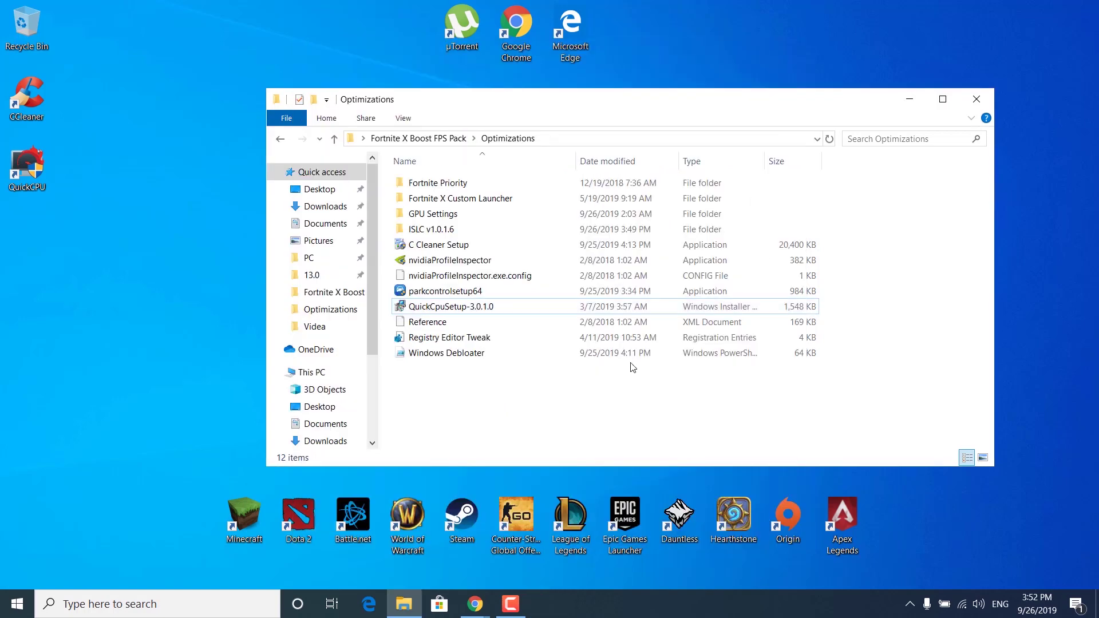
Close the Optimizations folder, open the Run dialog through Windows search, and enter %temp%.
left_click(981, 105)
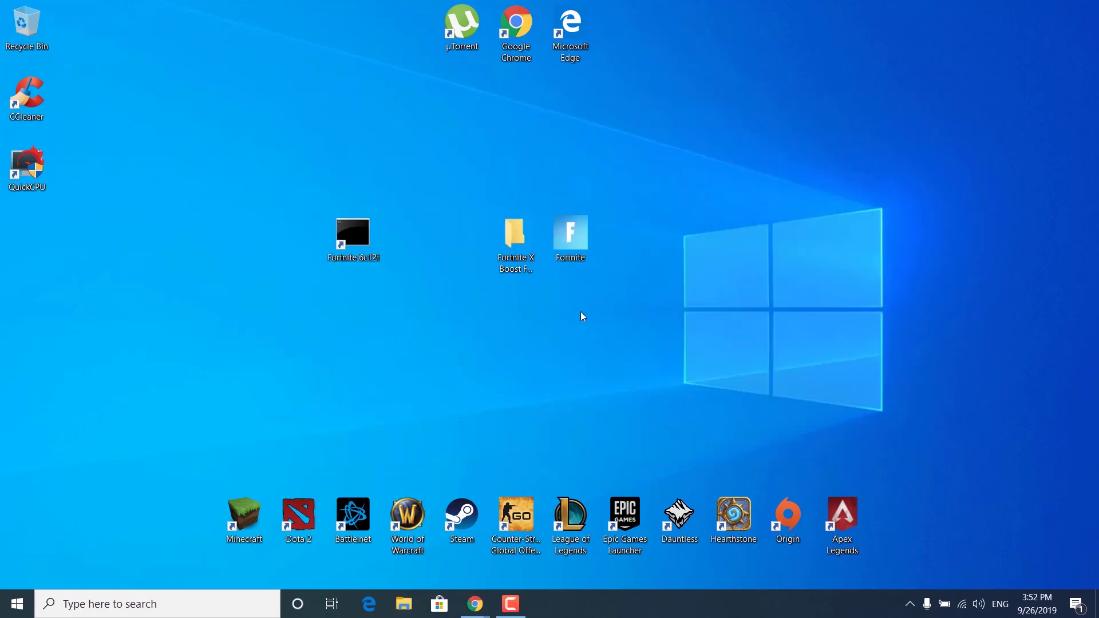
left_click(169, 604)
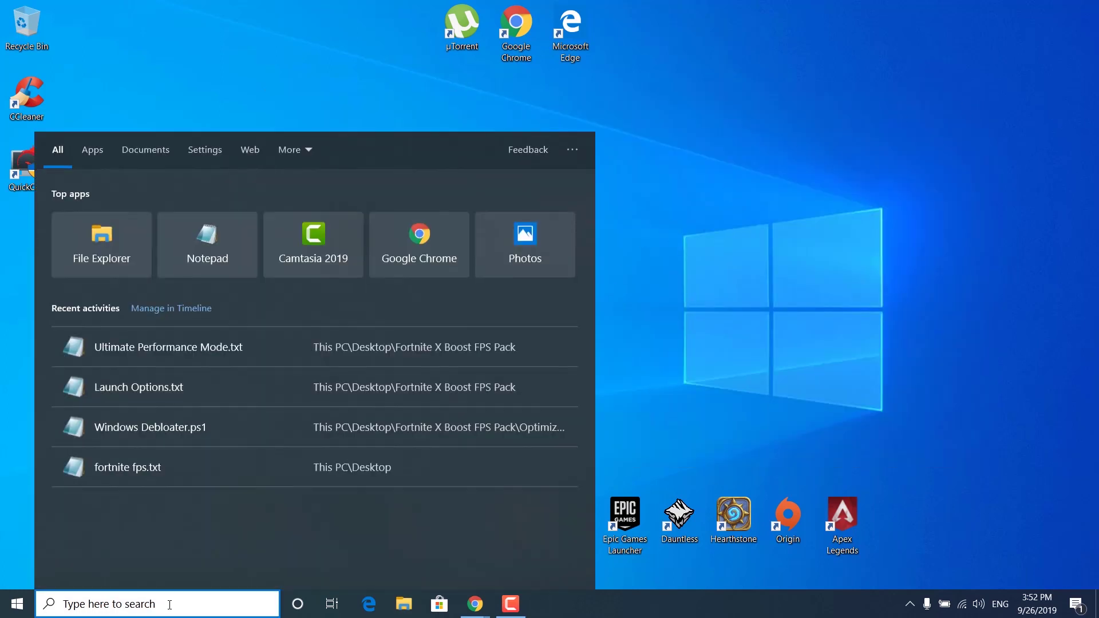
type("run")
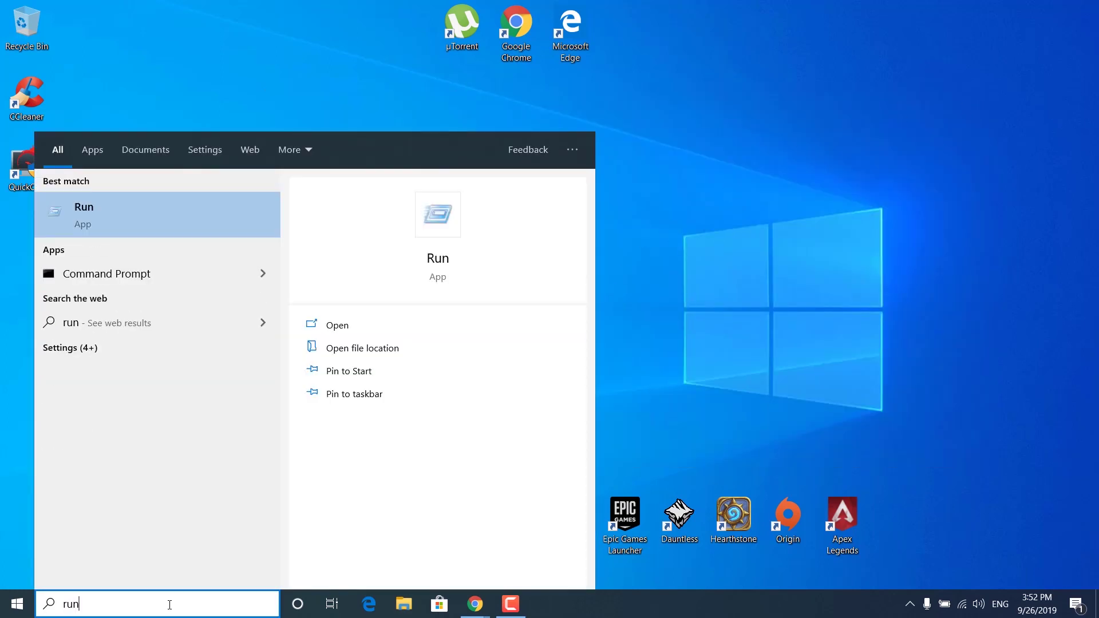
left_click(83, 195)
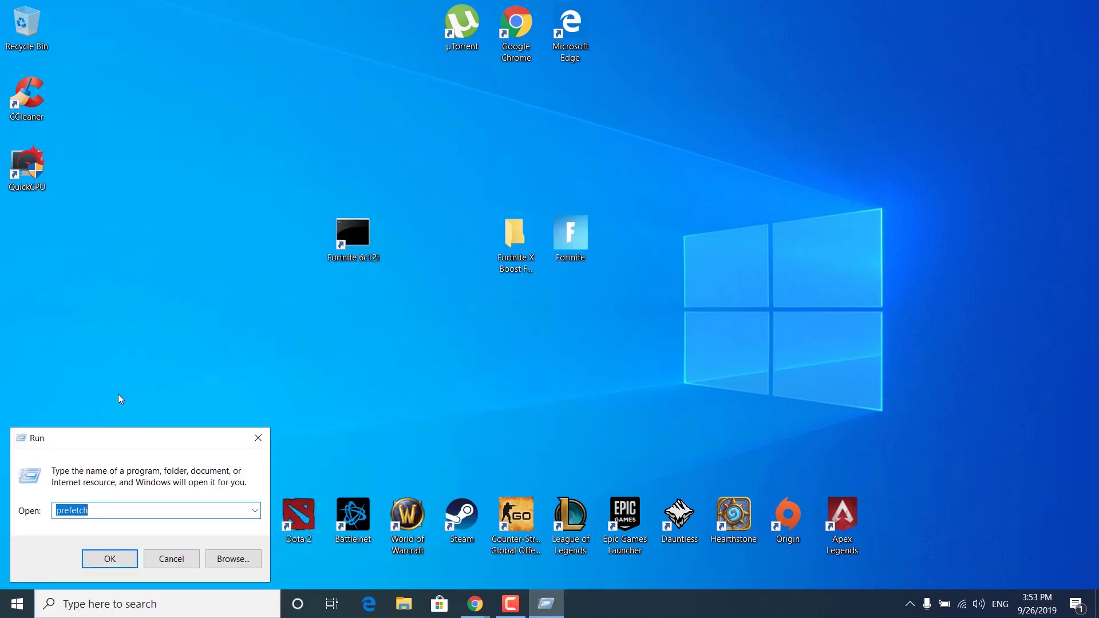
type("%te")
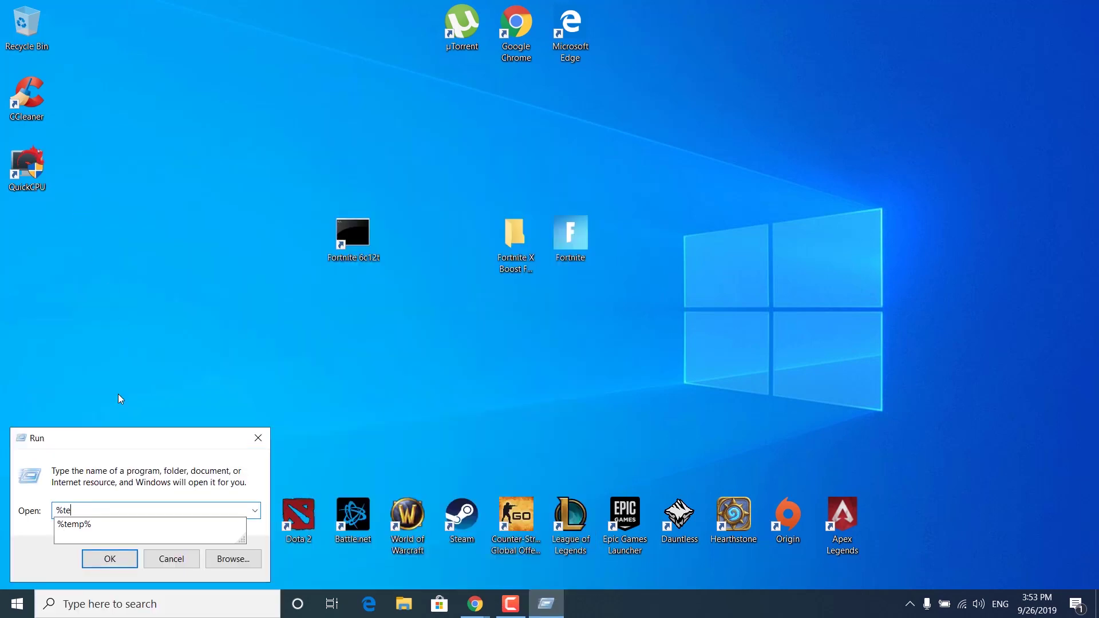
type("mp%")
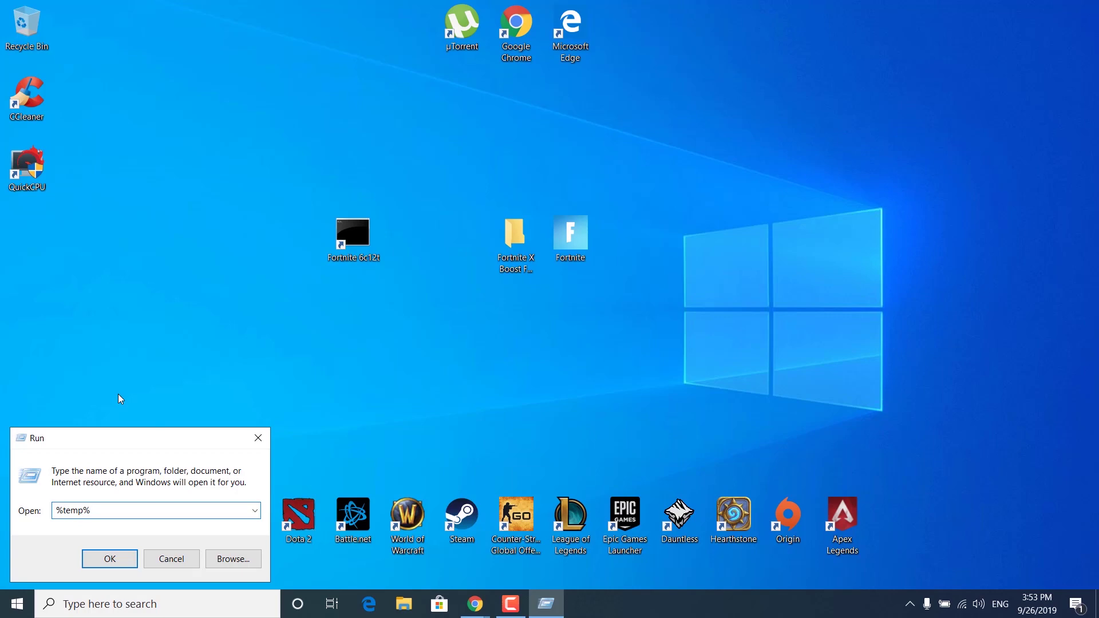
Open the Temp folder, select all its contents, and delete them.
left_click(110, 555)
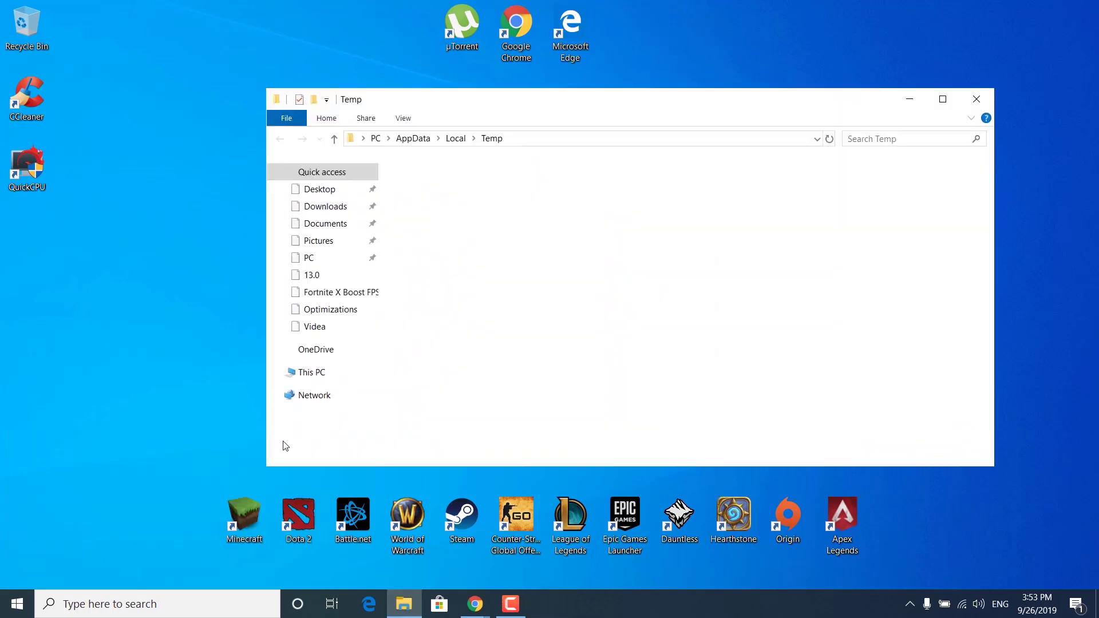
scroll(643, 355, "down", 5)
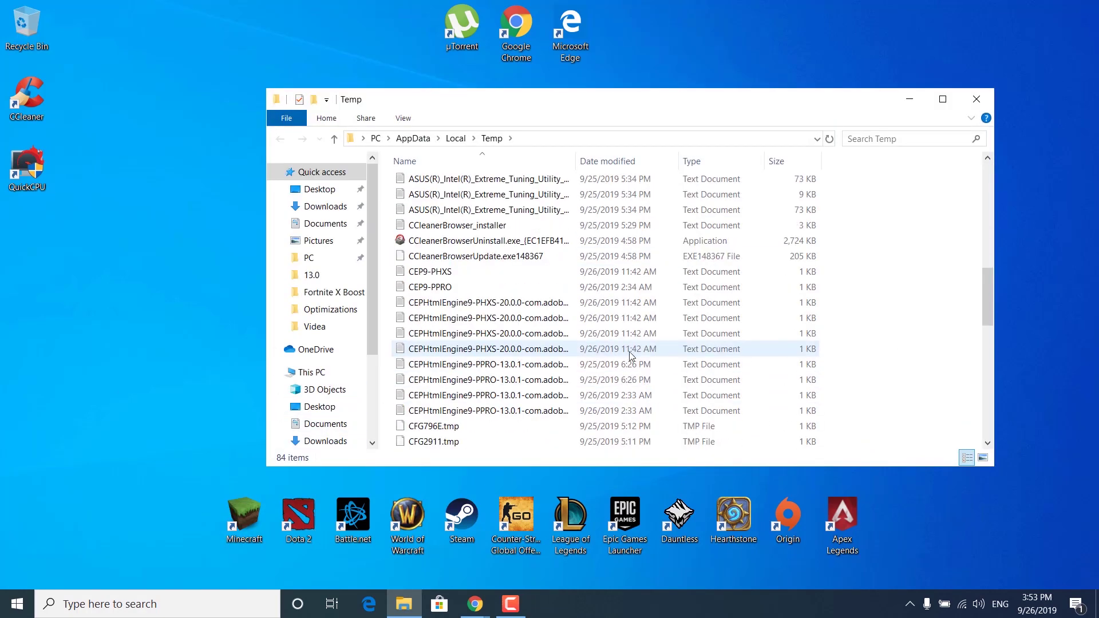
scroll(635, 352, "up", 5)
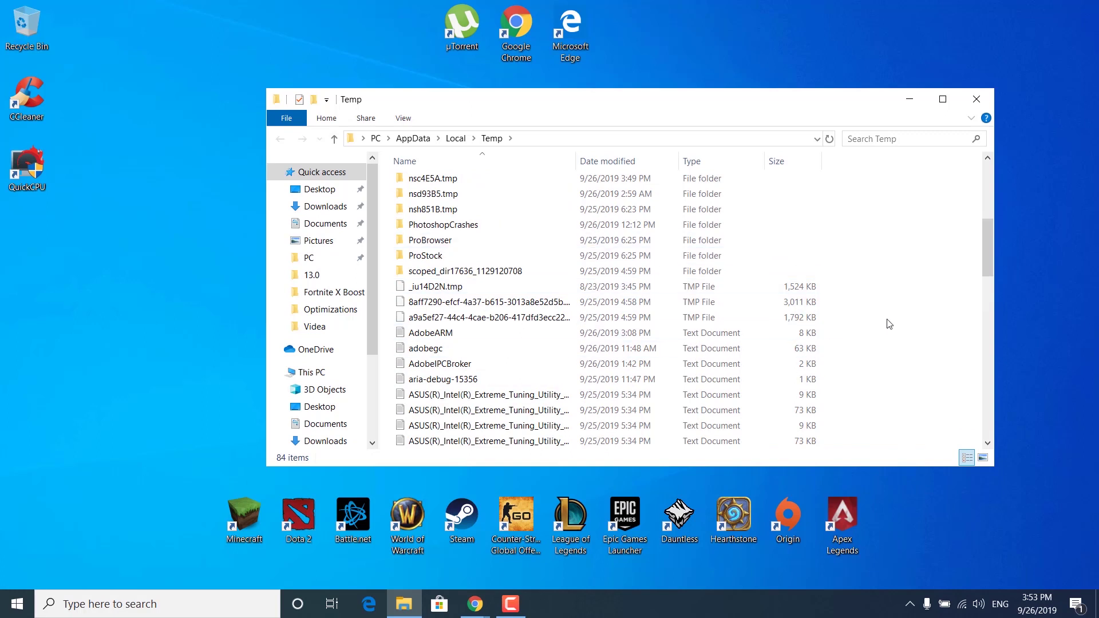
key("ctrl+a")
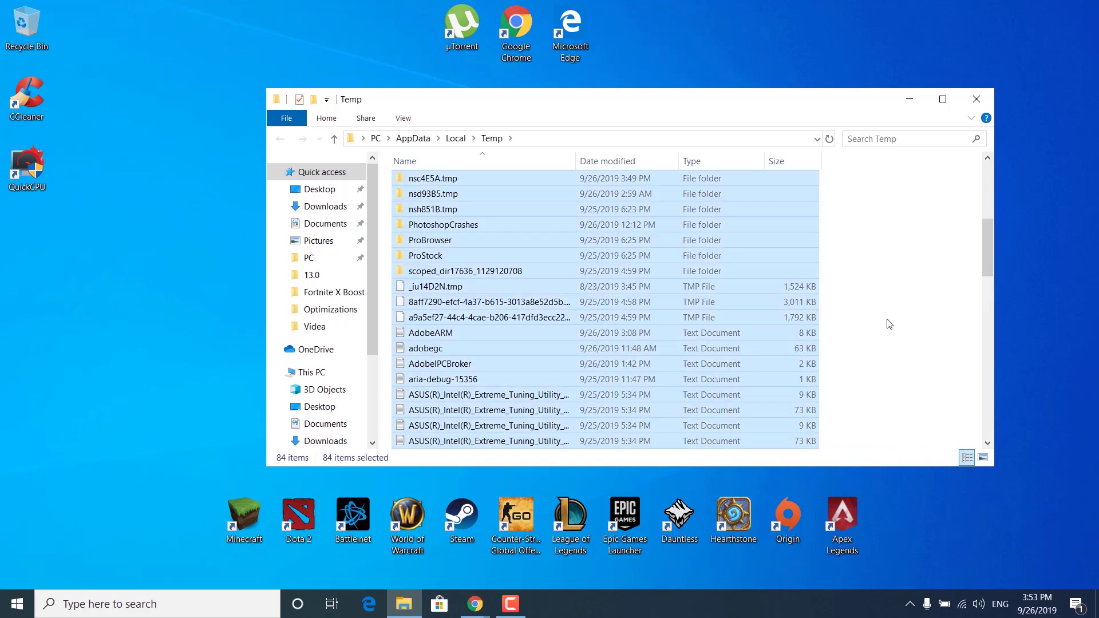
right_click(723, 251)
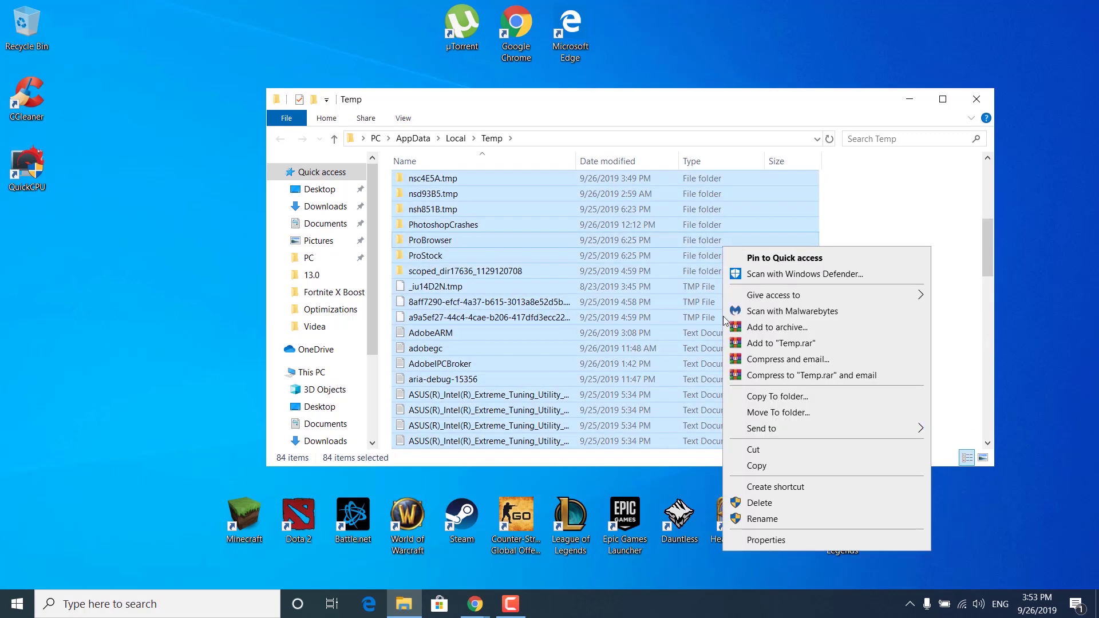
left_click(790, 504)
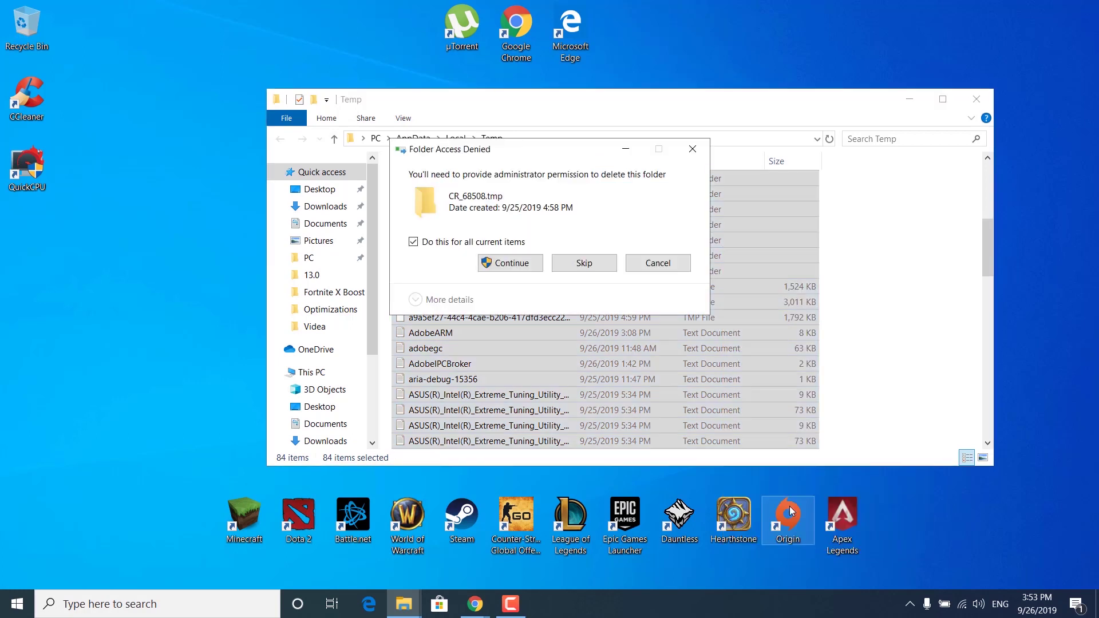
Grant administrator permission, skip the in-use items including CamRec0, and close the Temp window.
left_click(484, 265)
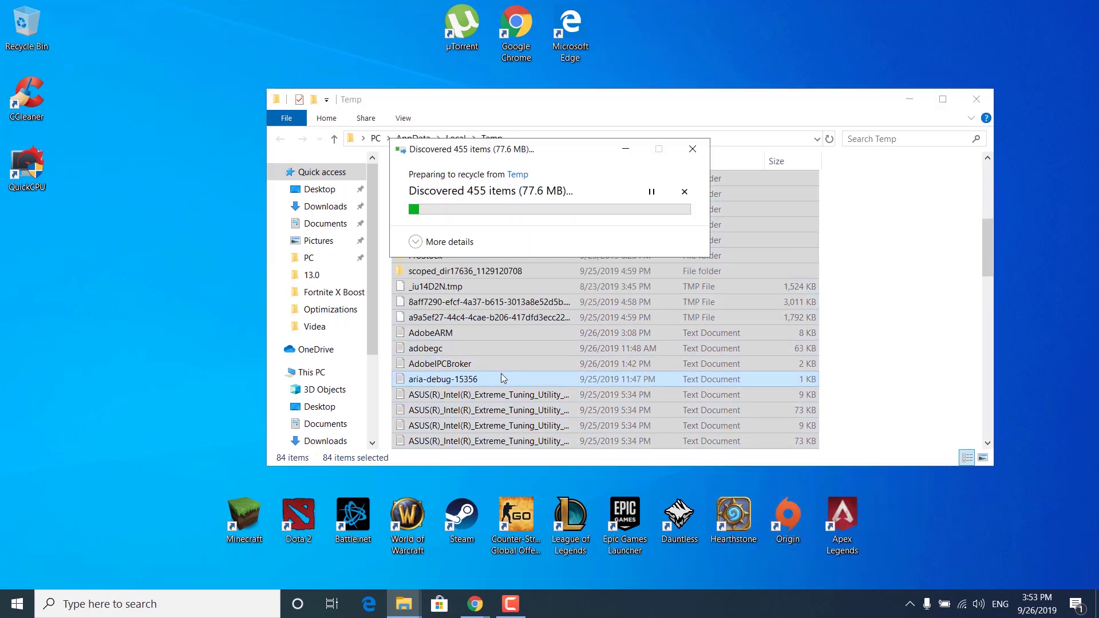
left_click(494, 285)
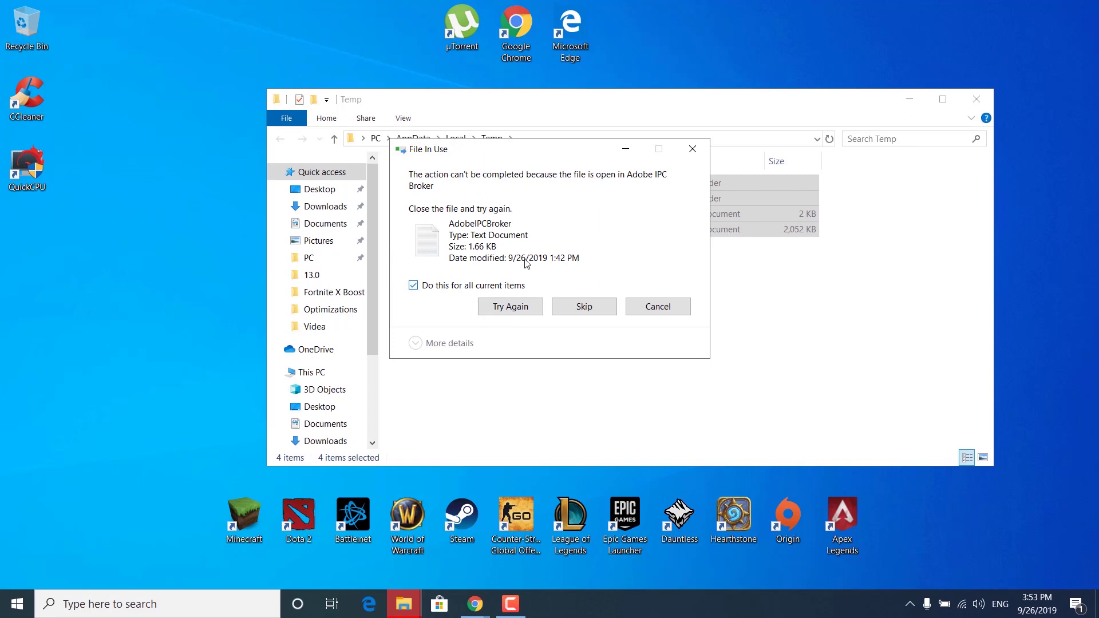
left_click(570, 308)
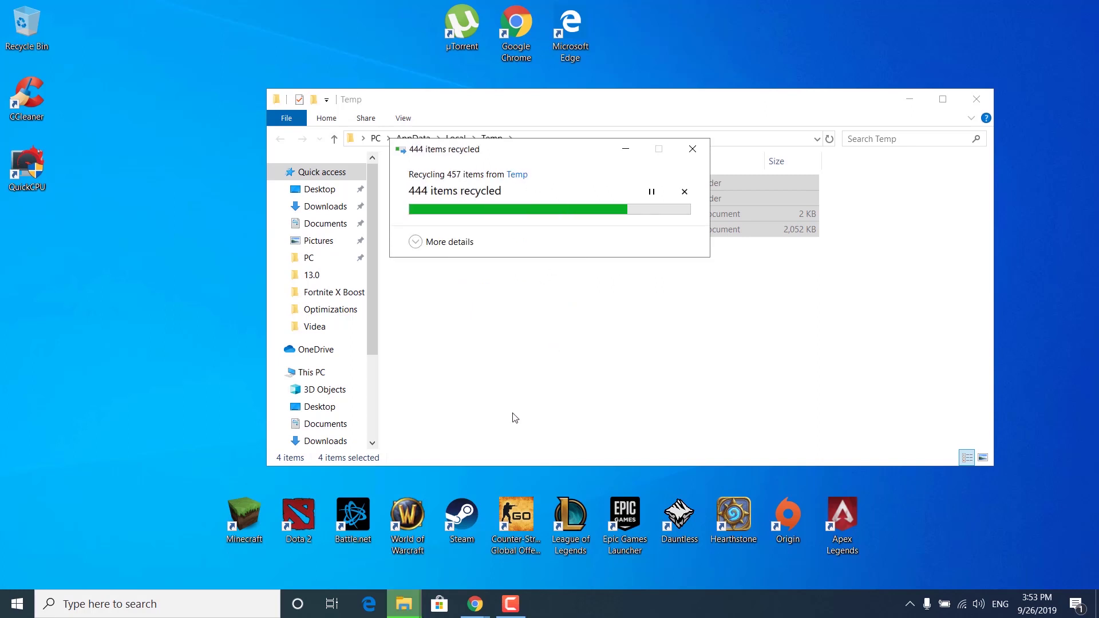
left_click(507, 296)
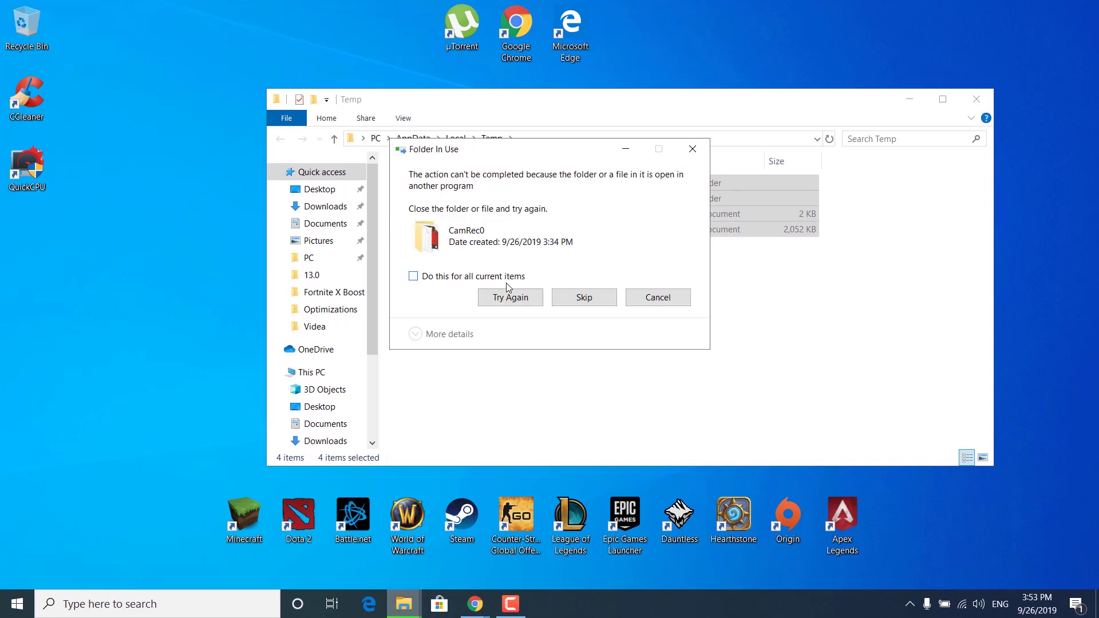
left_click(533, 282)
left_click(605, 299)
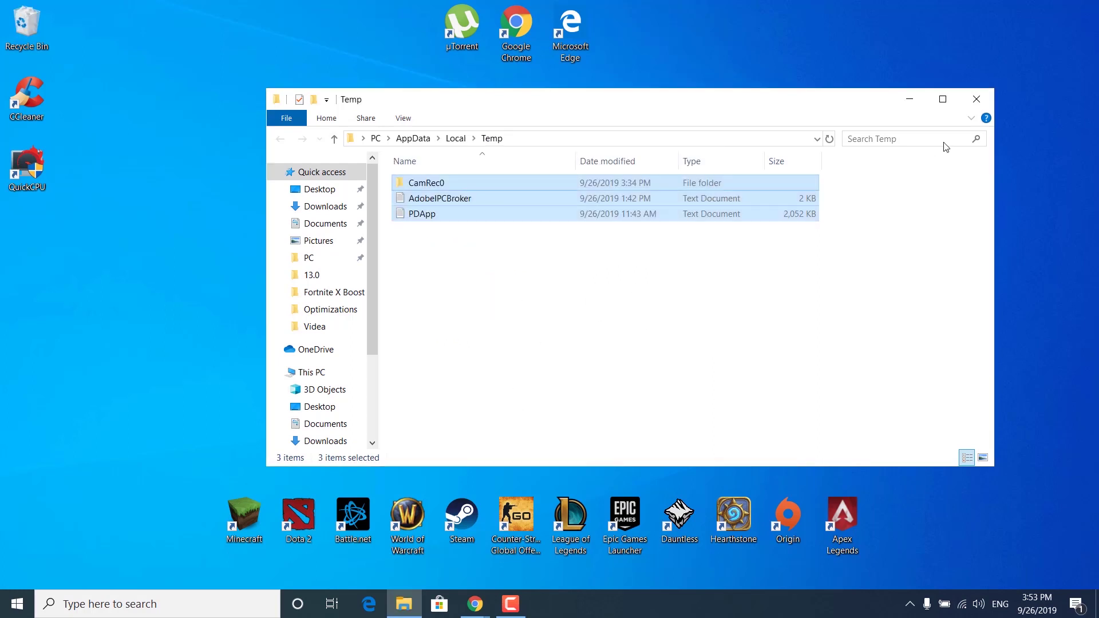
left_click(976, 99)
left_click(234, 601)
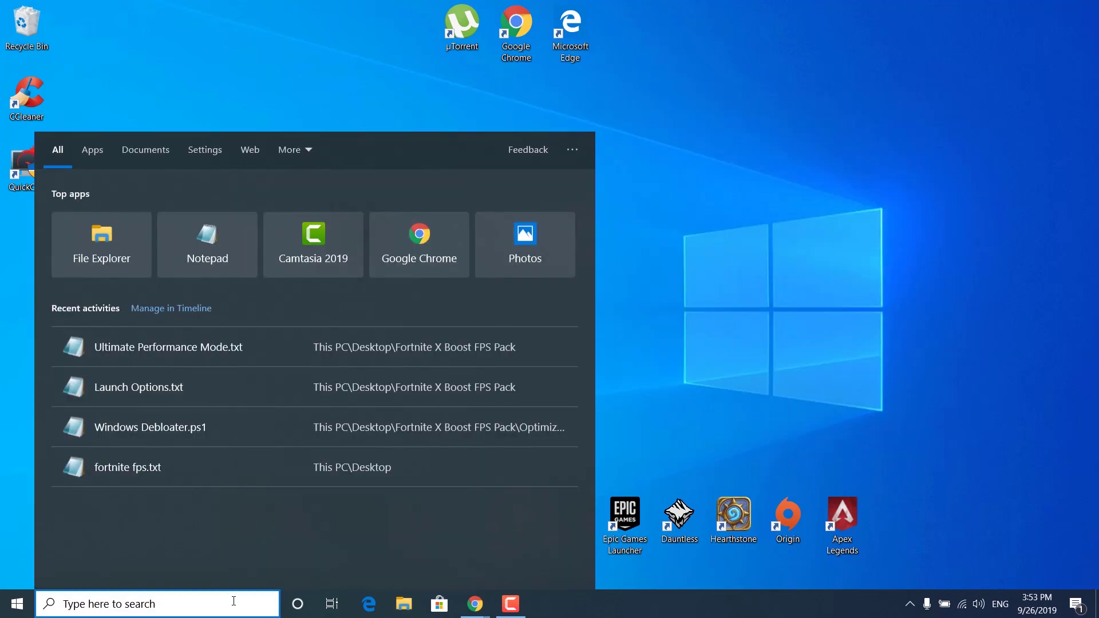
Open C:\Windows\Prefetch by entering prefetch in the Run dialog and granting folder permission.
type("run")
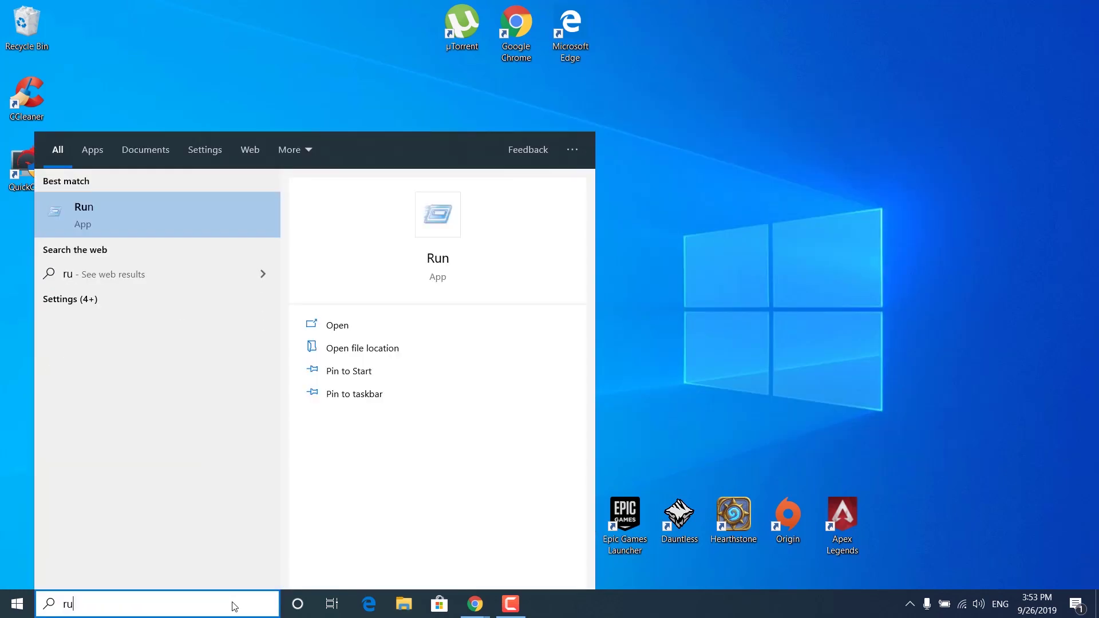
key("Return")
type("prefetch")
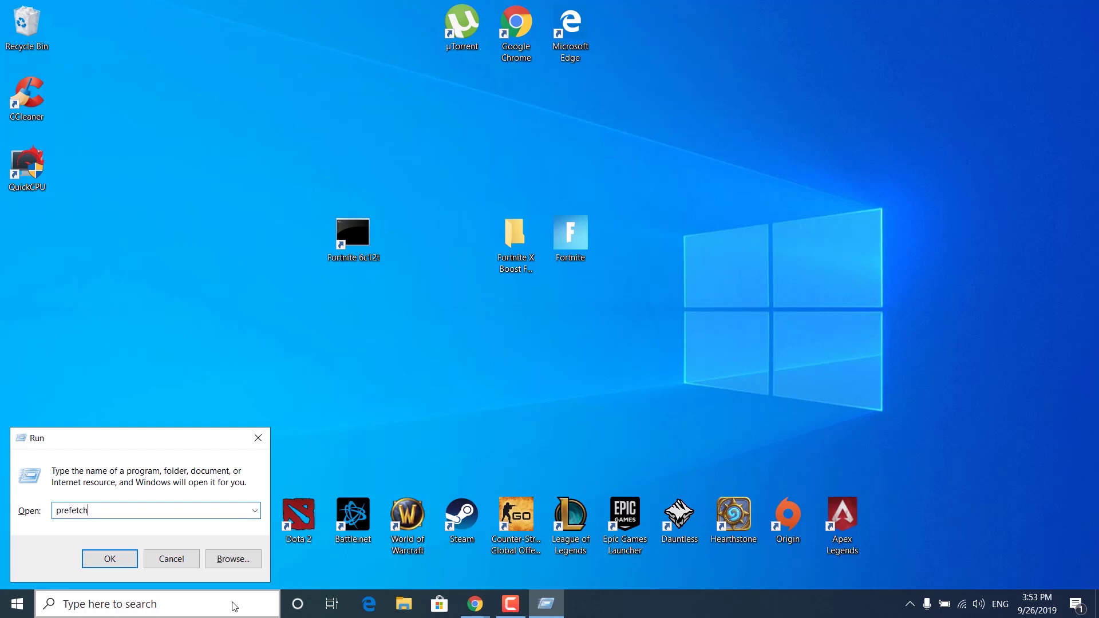
left_click(112, 561)
left_click(569, 328)
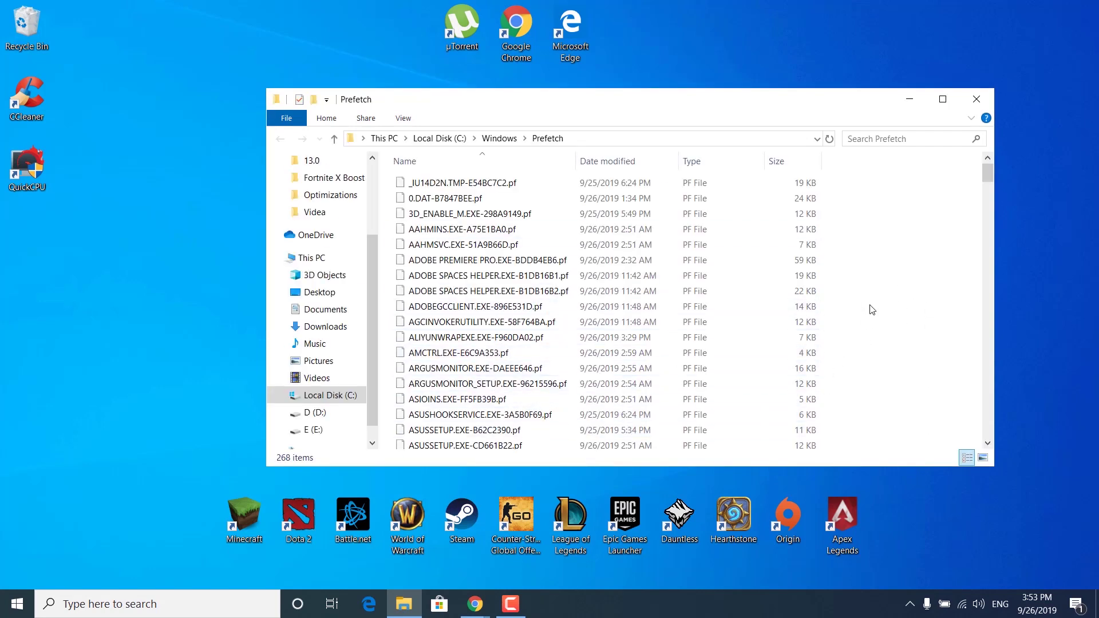
Delete all Prefetch files, skipping the one in use by SysMain, and close the window.
key("ctrl+a")
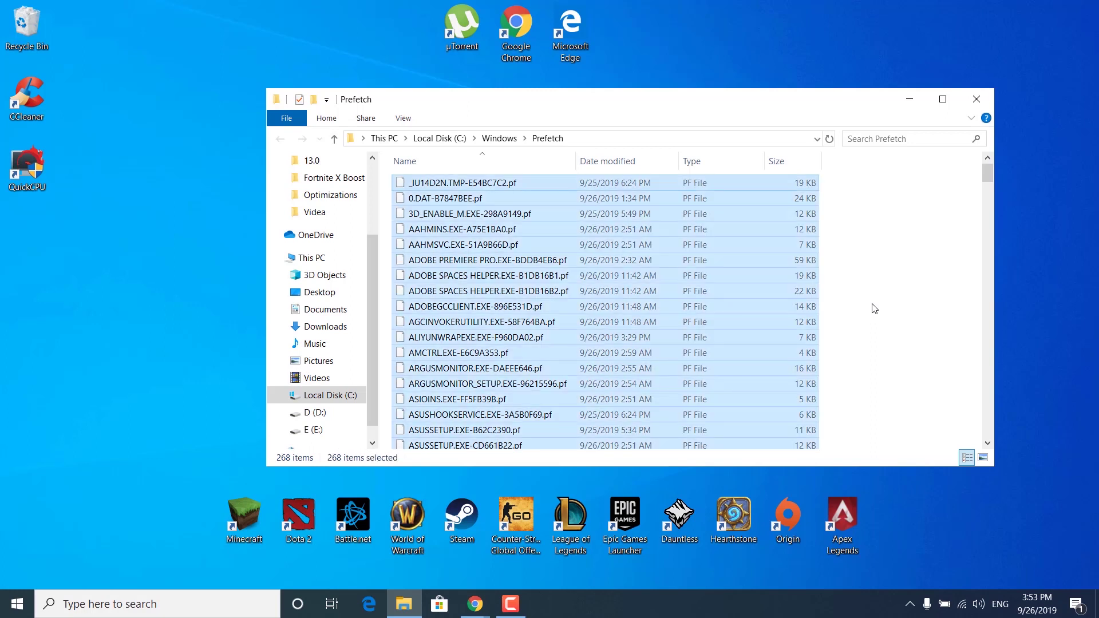
right_click(709, 277)
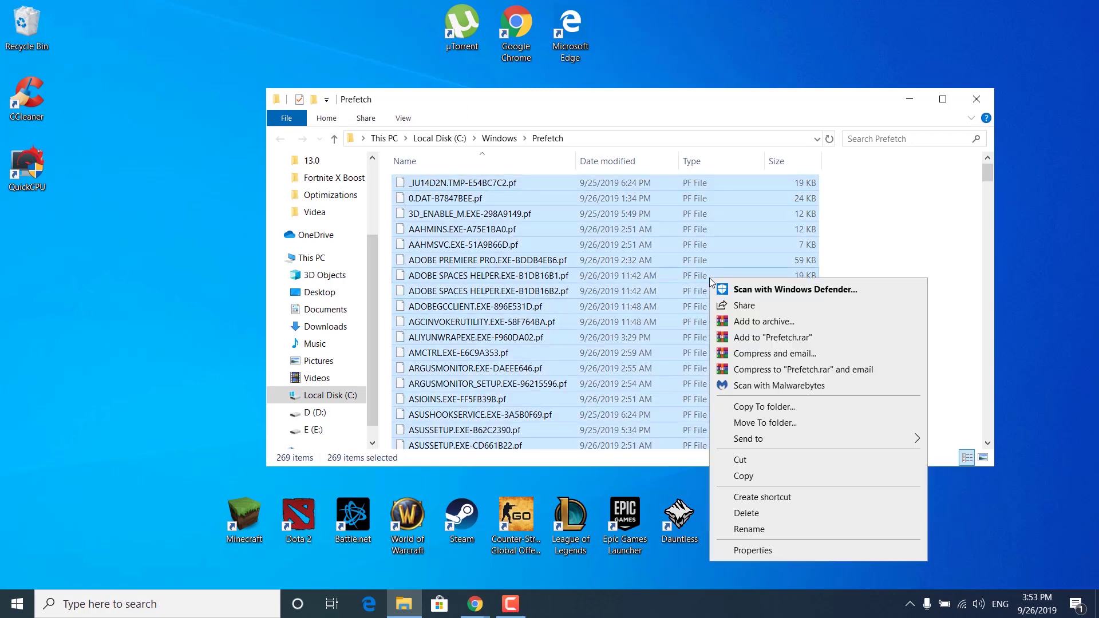
left_click(751, 513)
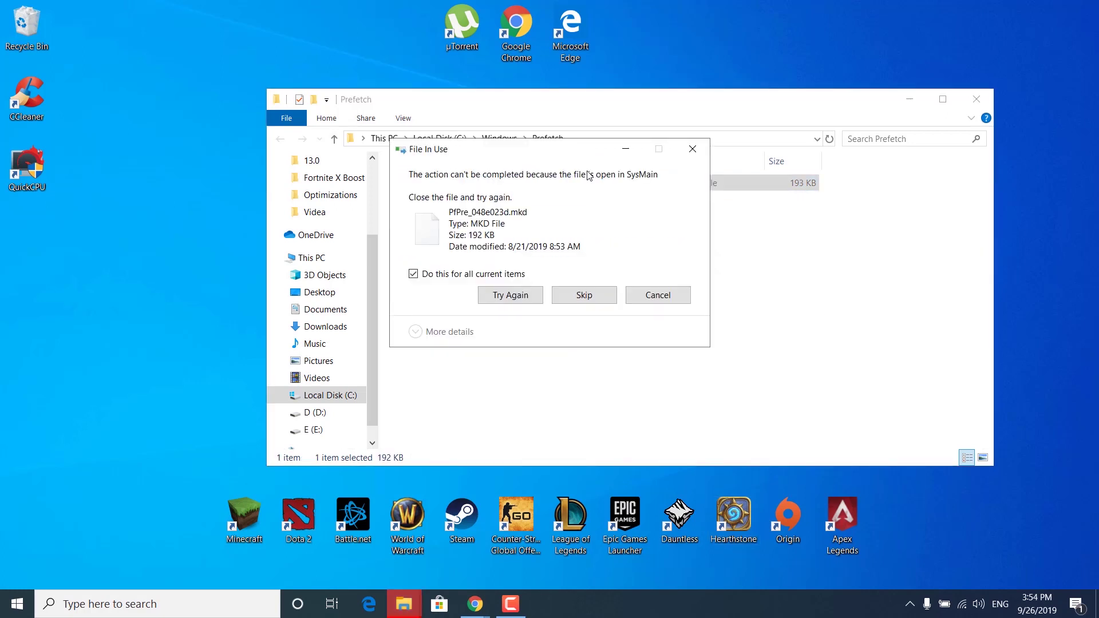
left_click(583, 294)
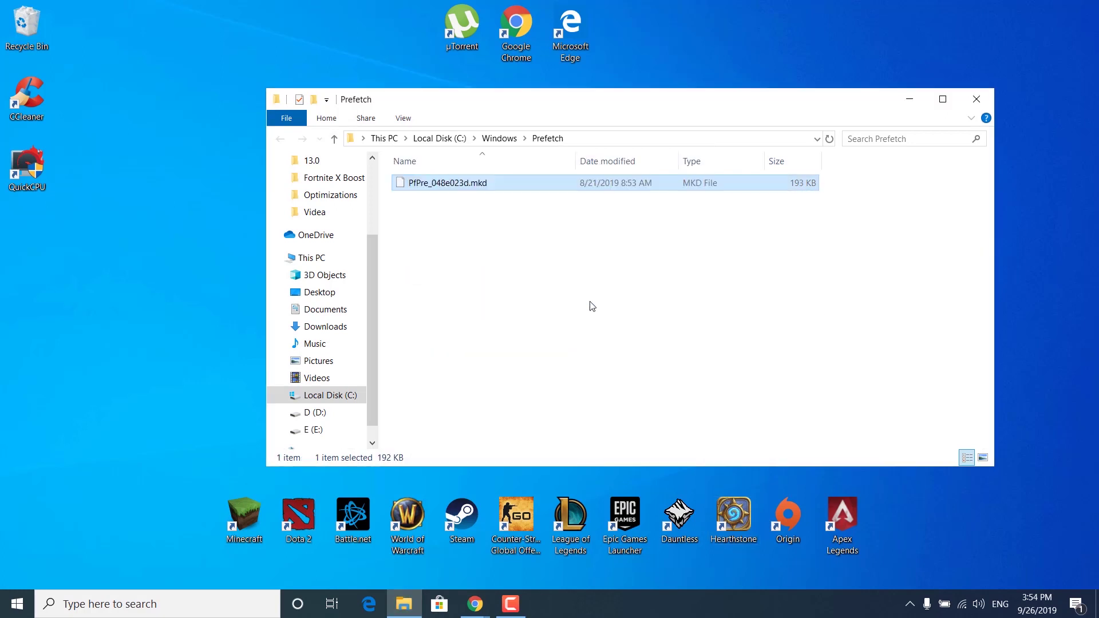
left_click(976, 99)
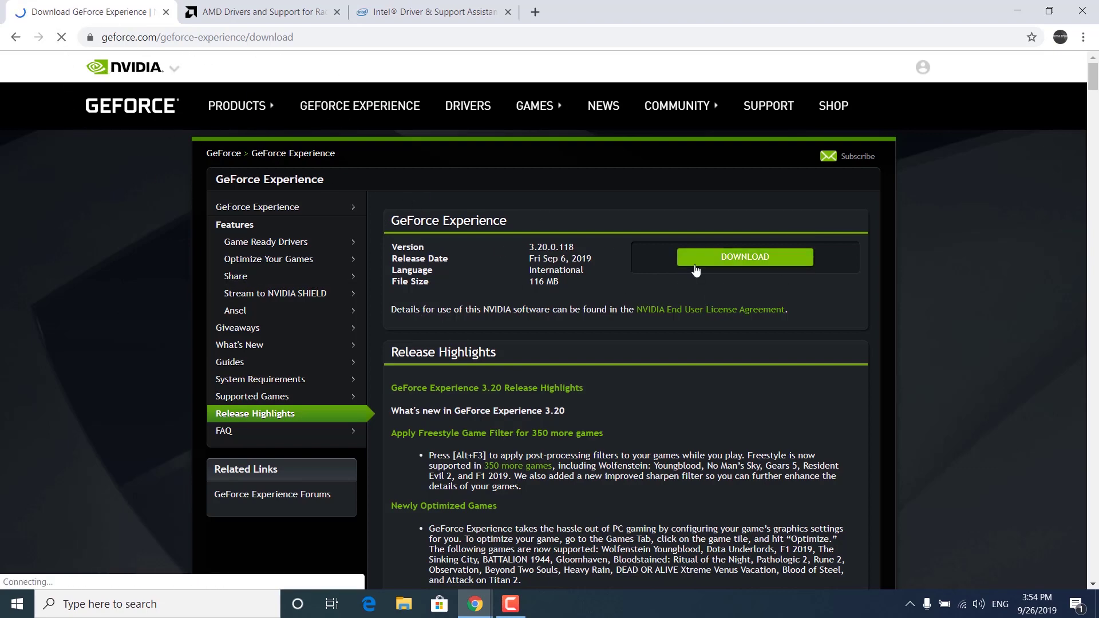
Switch from the GeForce Experience page to the AMD Drivers and Support tab's driver section.
scroll(690, 372, "down", 5)
scroll(681, 438, "up", 15)
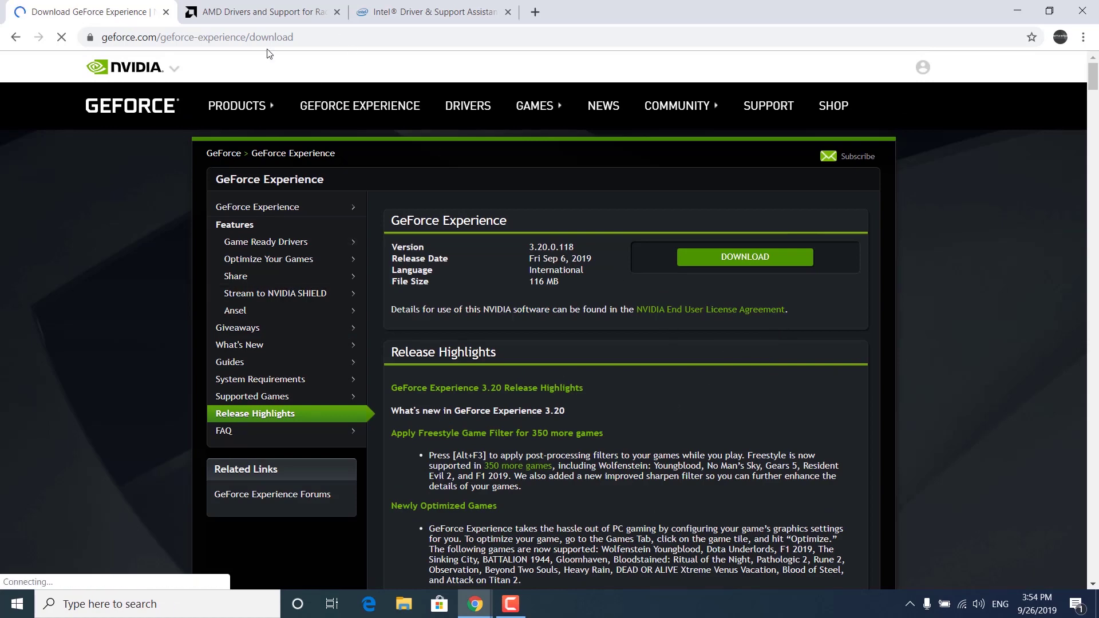
key("ctrl+Tab")
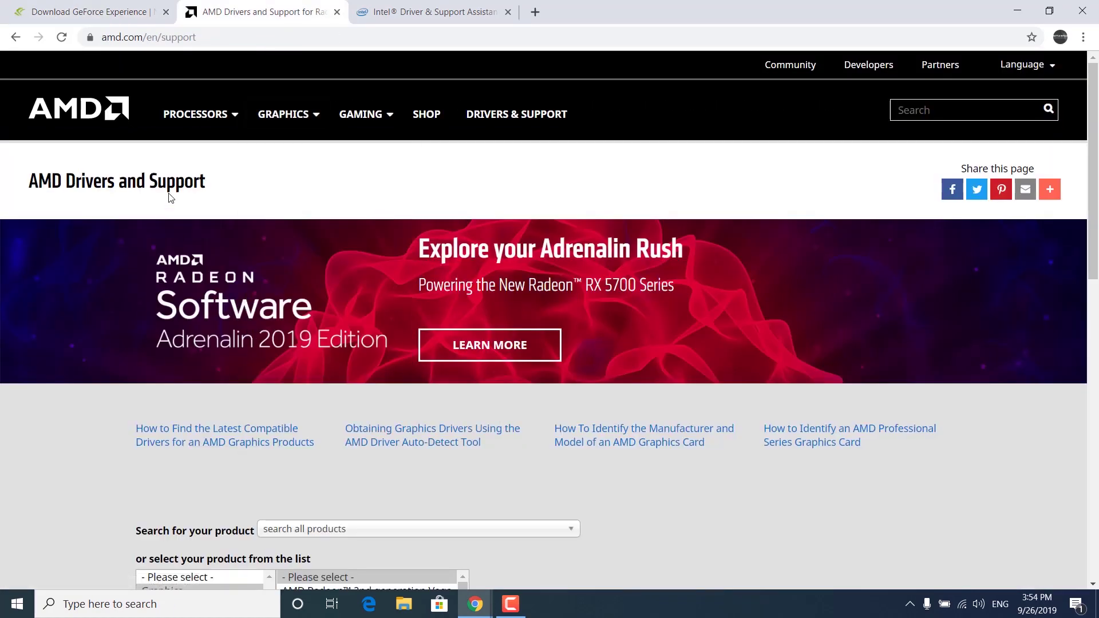
scroll(581, 449, "down", 10)
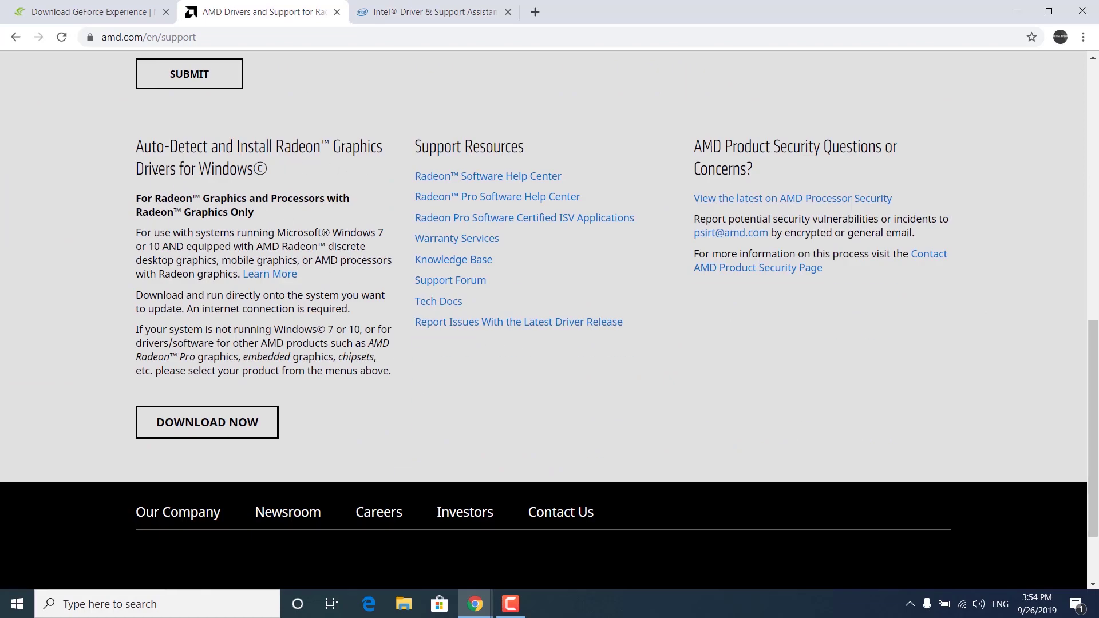
left_click_drag(254, 180, 403, 343)
left_click(74, 348)
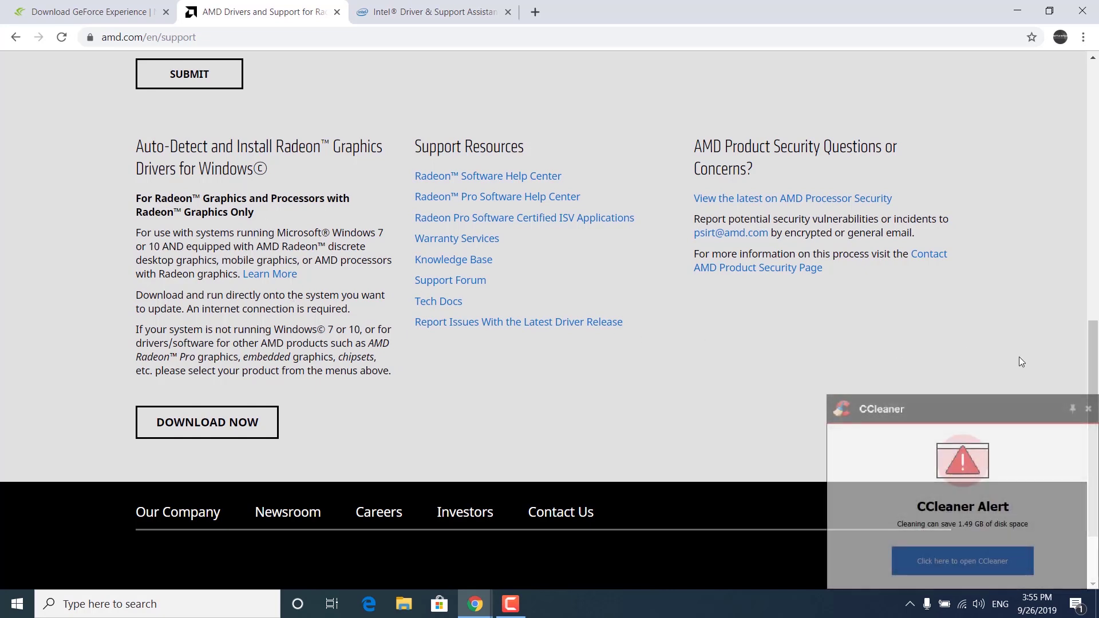
Switch to the Intel Driver & Support Assistant tab, decline its feedback survey, and start the Intel DSA download.
left_click(450, 17)
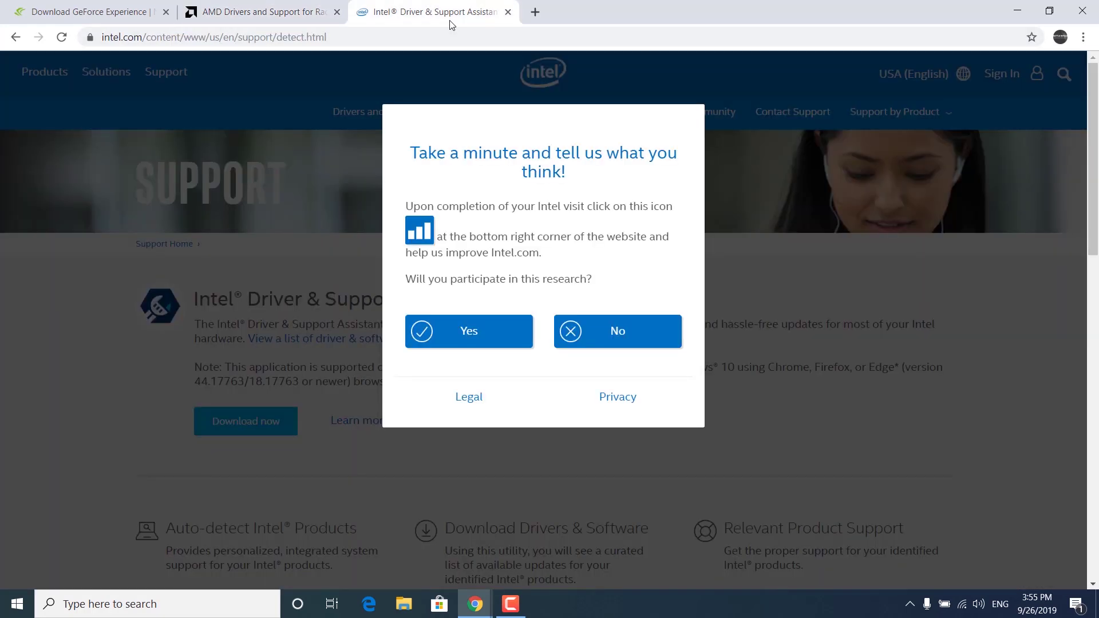
left_click(606, 343)
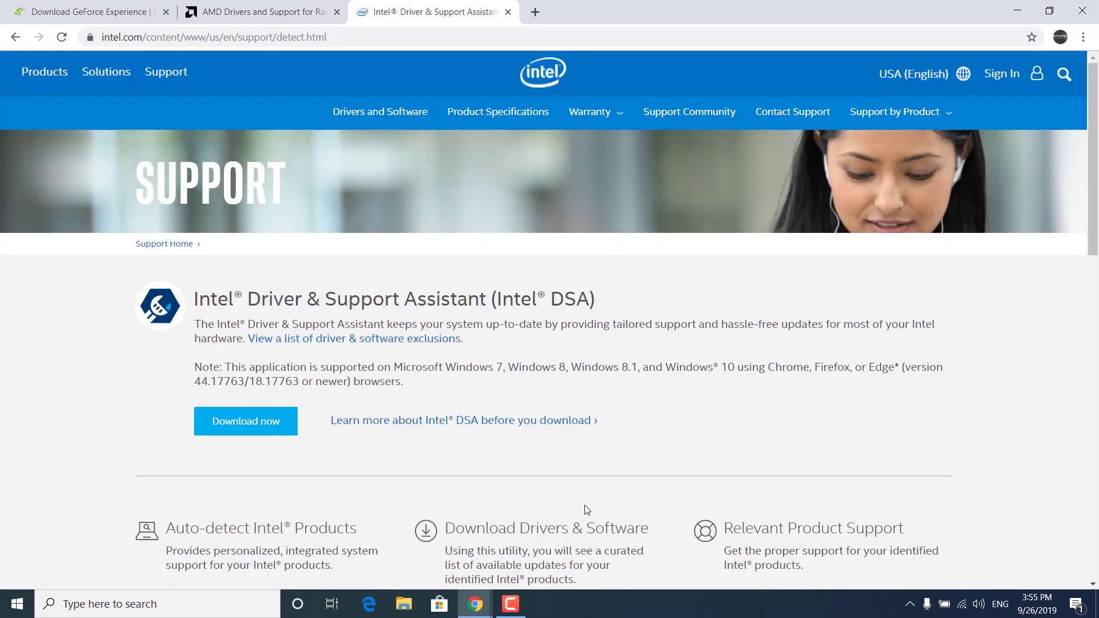
left_click(251, 415)
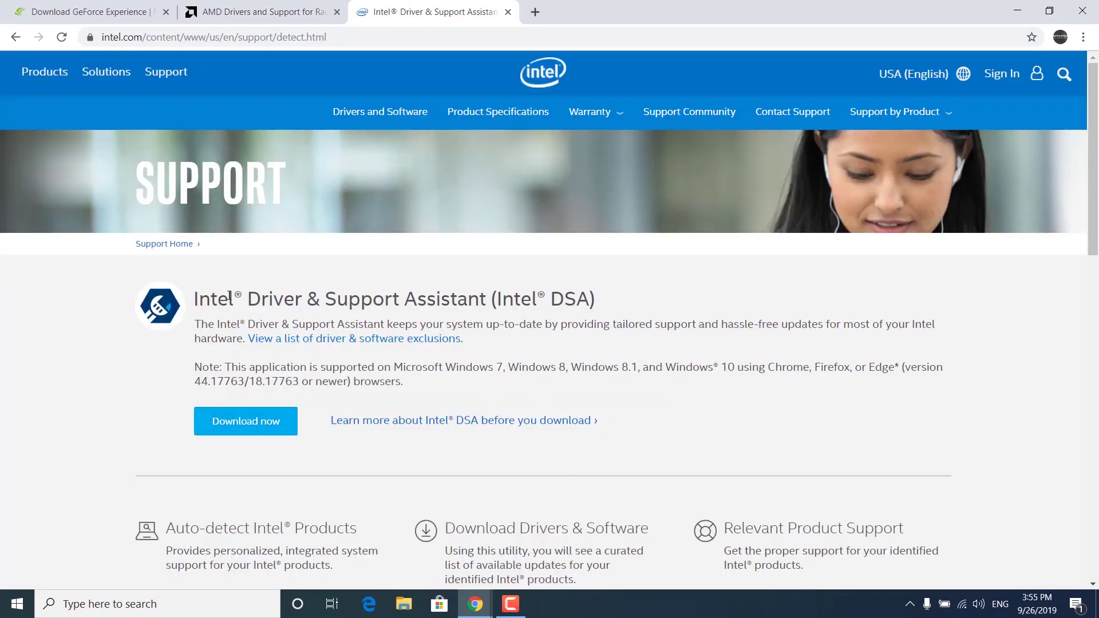